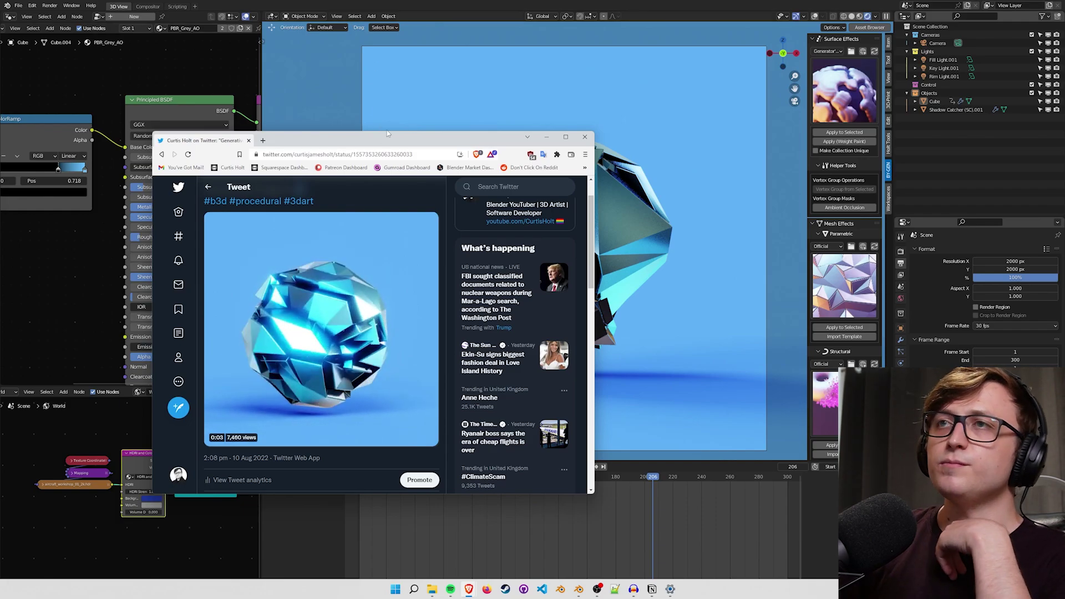
Examine the finished polygon animation in the posted video and play it from its first frame in the Blender viewport.
left_click_drag(387, 134, 399, 58)
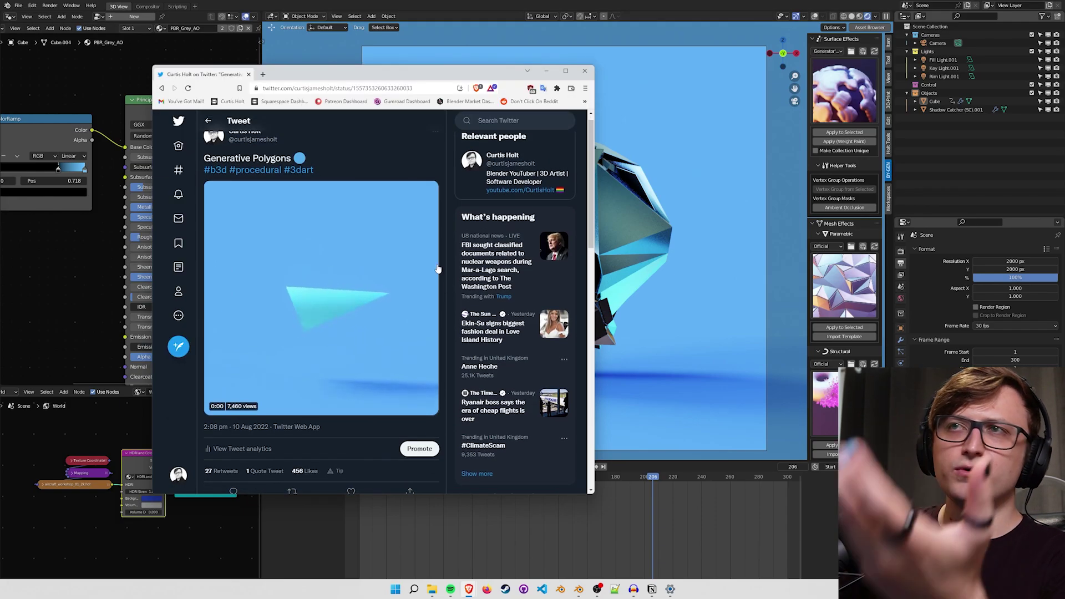
left_click_drag(394, 65, 395, 47)
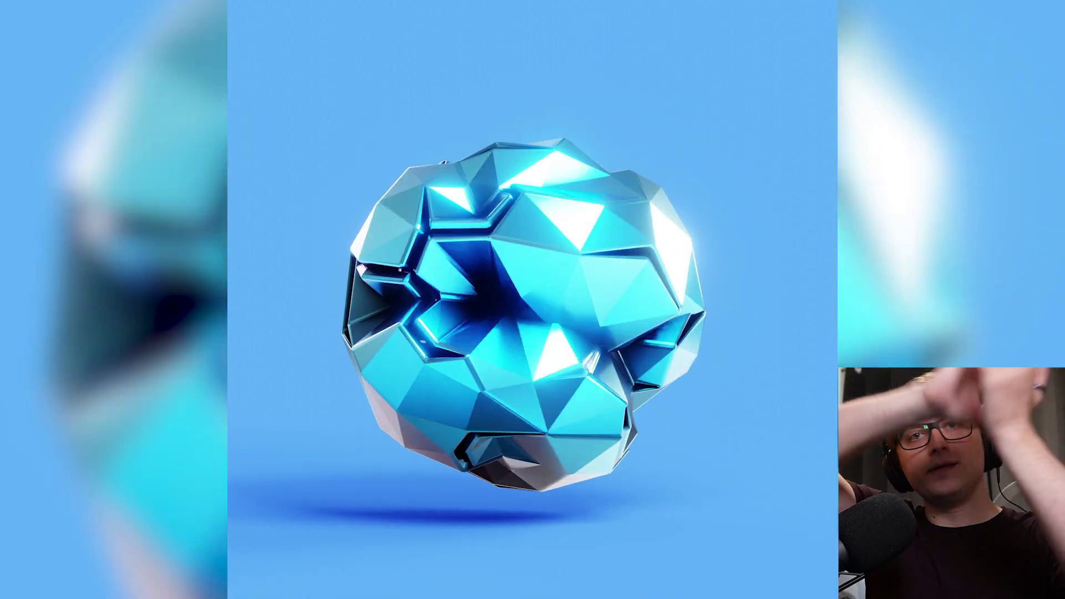
key("shift+Left")
key("space")
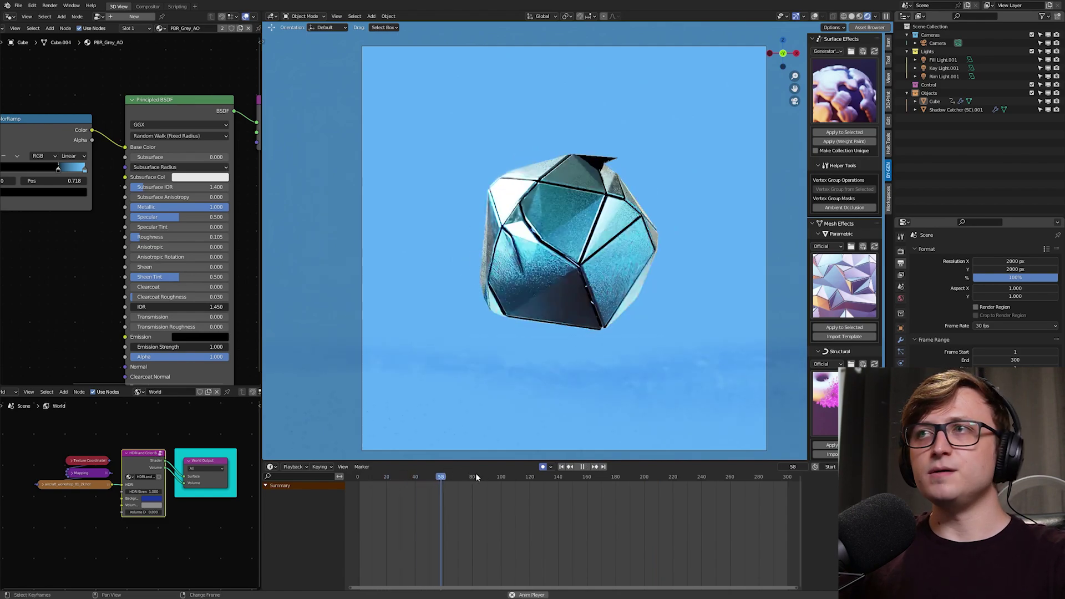
key("space")
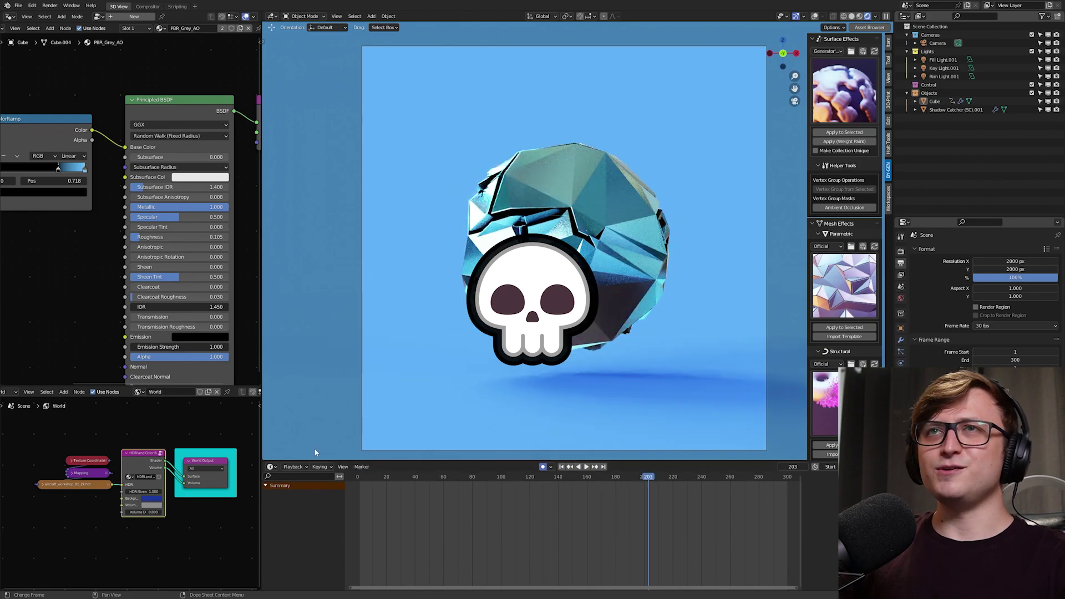
Start a new General file and discard the unsaved changes to the current one.
left_click(18, 5)
mouse_move(27, 16)
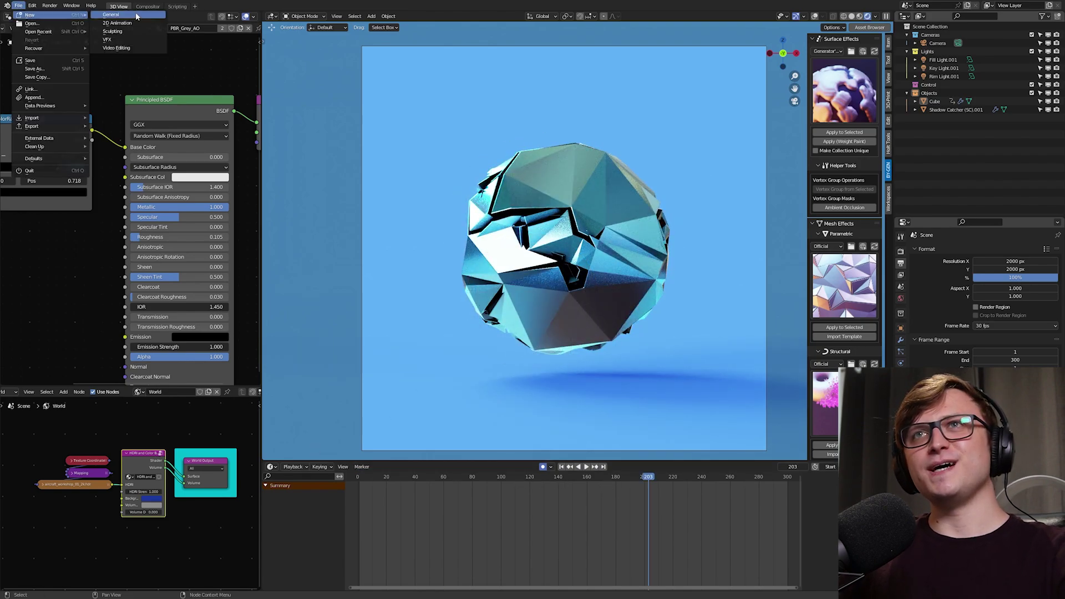
left_click(119, 17)
left_click(547, 314)
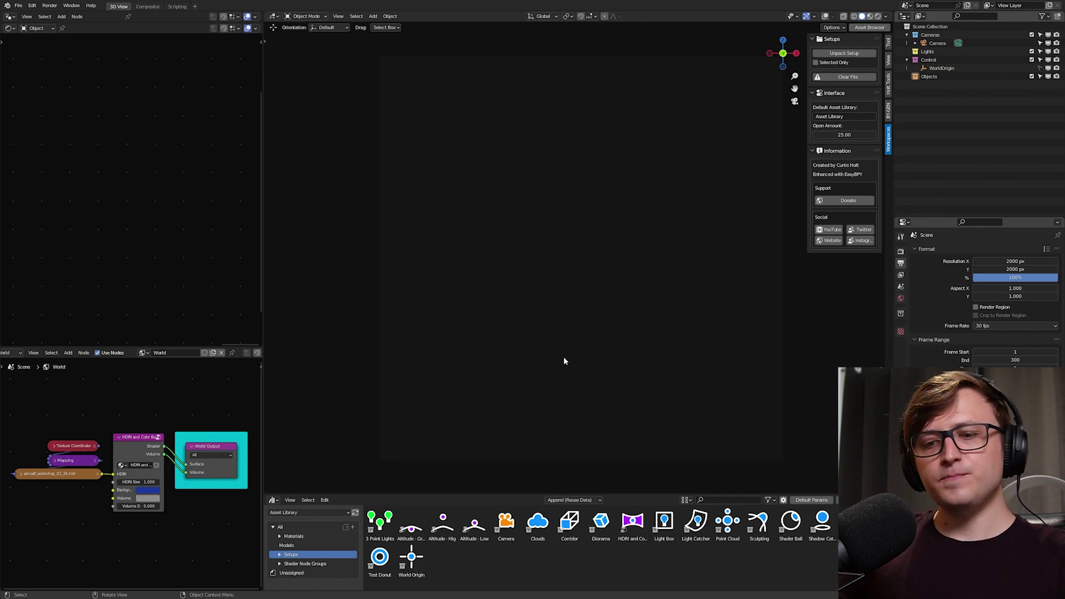
key("b")
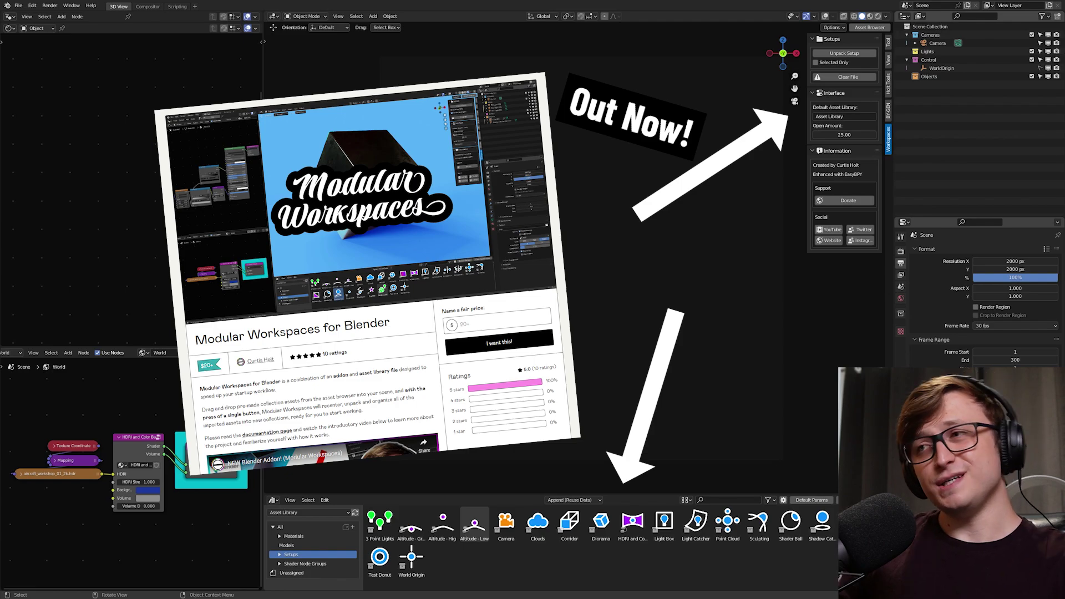
Switch the viewport to rendered shading, place the Shadow Catcher setup asset in the scene and unpack it.
key("z")
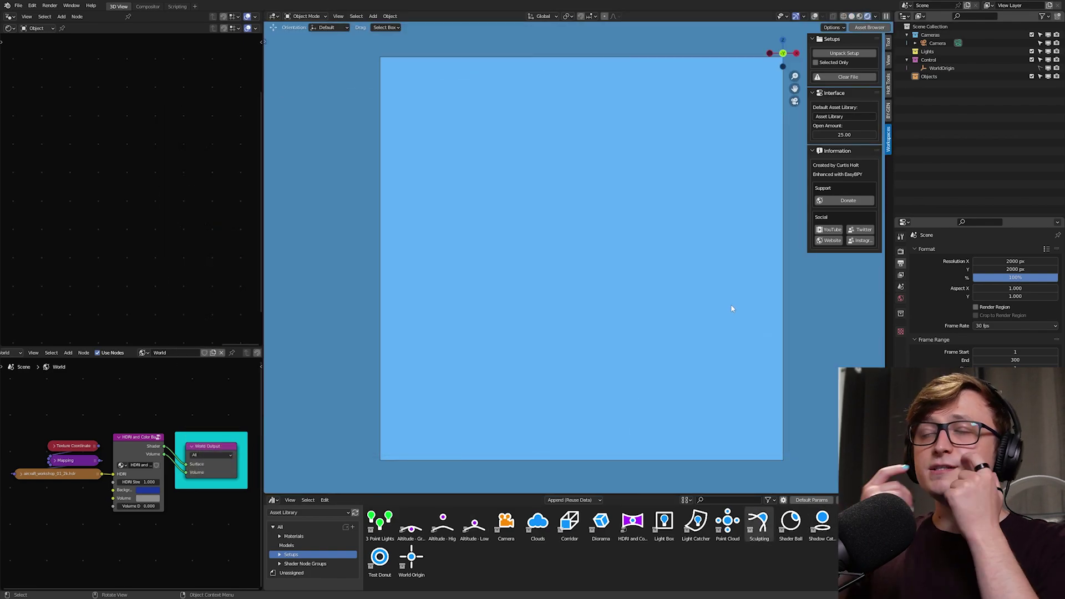
left_click_drag(822, 521, 604, 267)
left_click(859, 52)
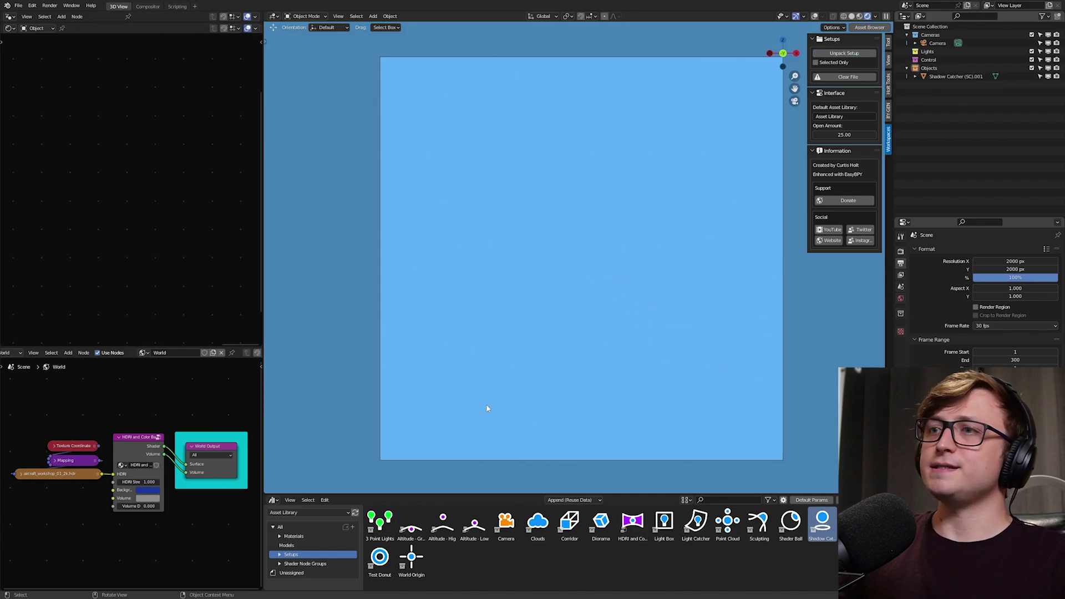
Add a mesh cube, enlarge it and rotate it freely to a tilted pose above the shadow catcher.
key("shift+a")
left_click(601, 277)
key("s")
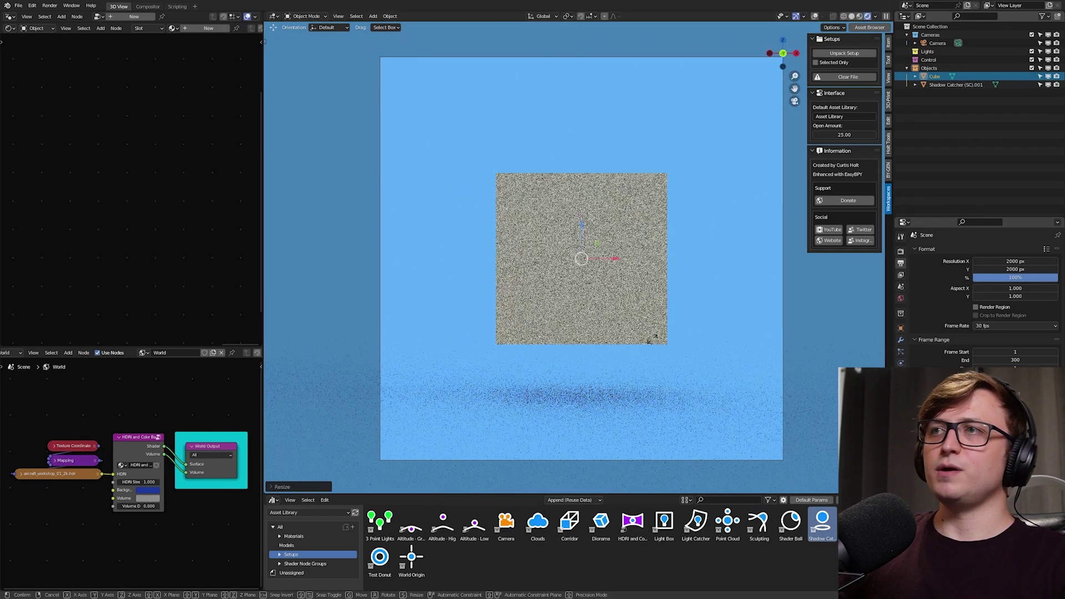
key("r")
left_click(656, 404)
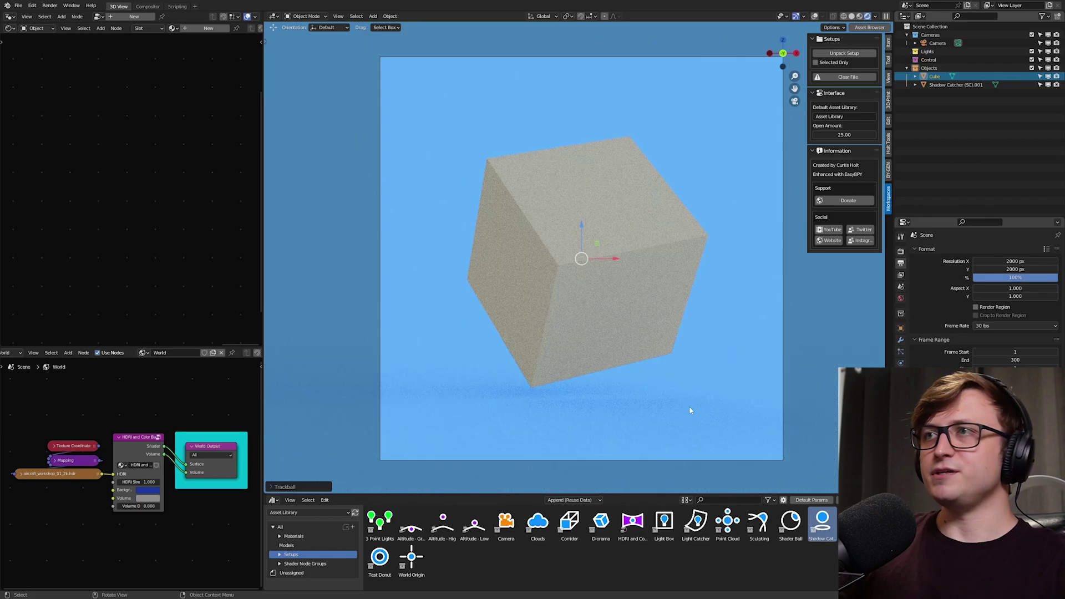
Place and unpack the 3 Point Lights setup asset, and turn on the viewport overlays.
left_click_drag(379, 524, 694, 196)
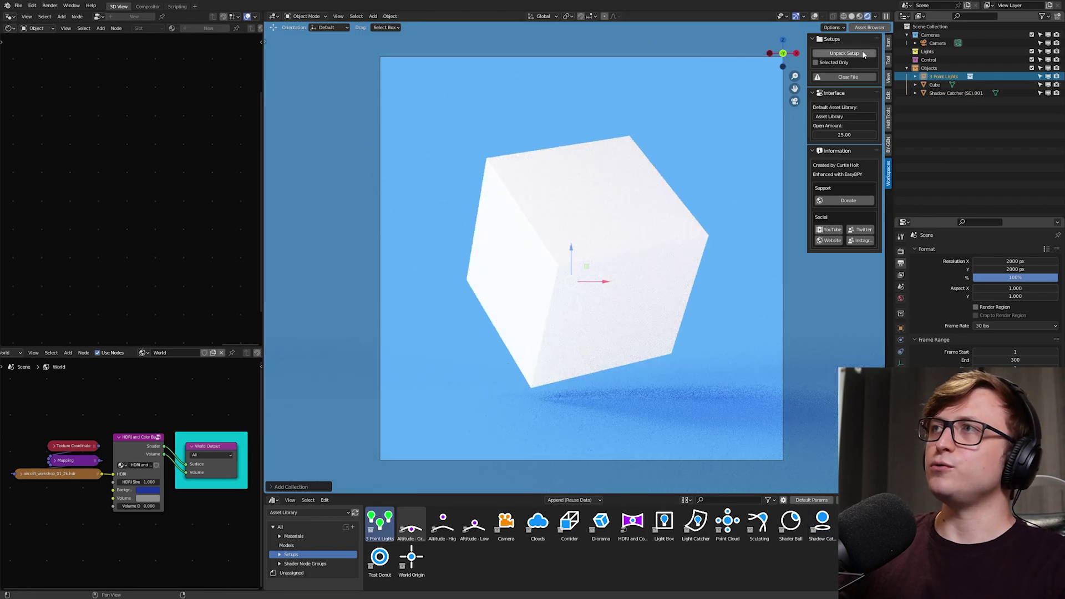
left_click(584, 304)
key("KP_0")
key("shift+alt+z")
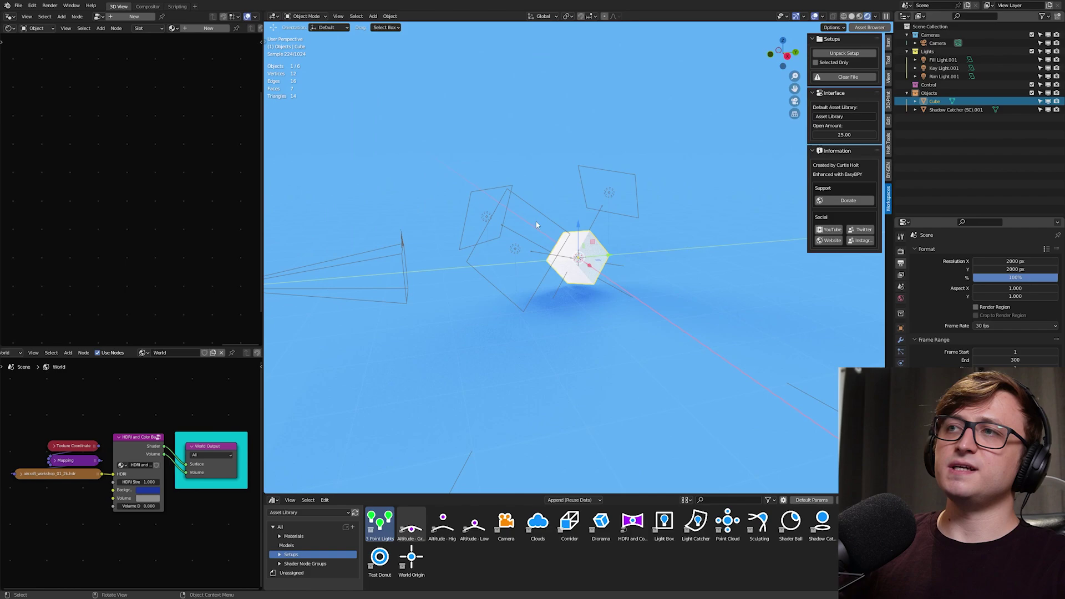
Examine how the three lights surround the cube, return to the camera view and select the cube.
left_click(510, 332)
middle_click_drag(511, 331, 576, 315)
scroll(575, 314, "up", 4)
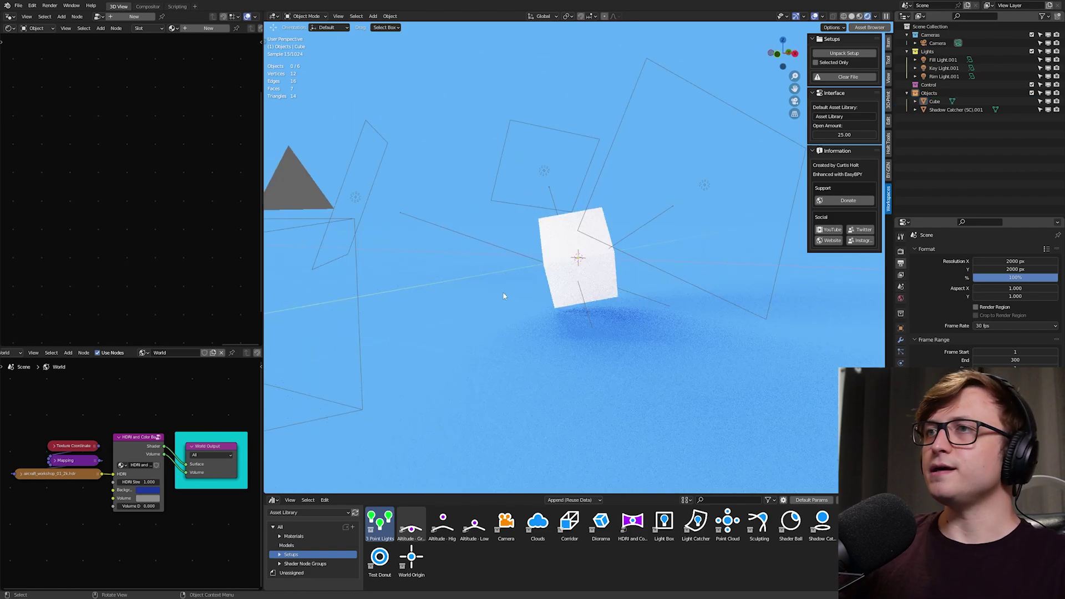
key("KP_0")
left_click(577, 313)
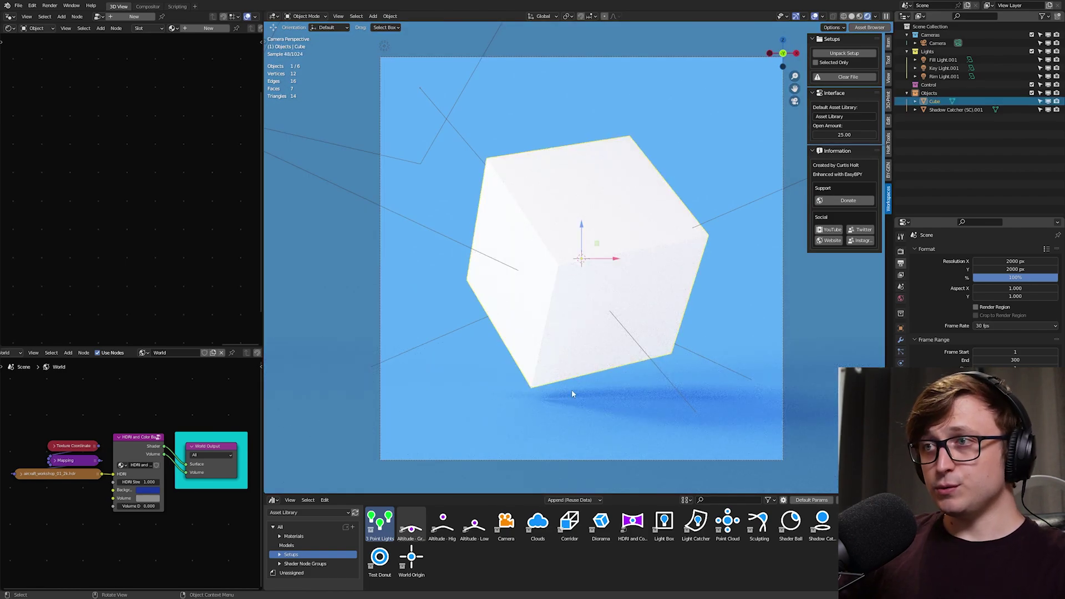
Raise the cube along the Z axis to the upper edge of the camera frame and deselect it.
scroll(543, 399, "down", 2)
left_click_drag(580, 225, 581, 89)
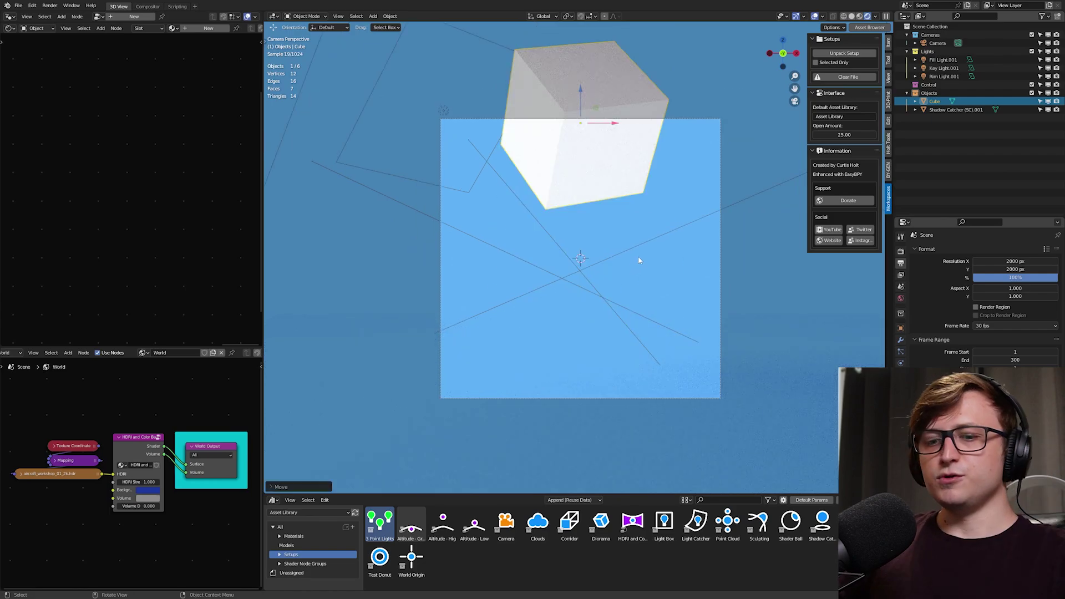
left_click(640, 260)
Add a mesh plane beneath the cube and give it a new material.
middle_click_drag(639, 261, 577, 267)
key("shift+a")
mouse_move(577, 267)
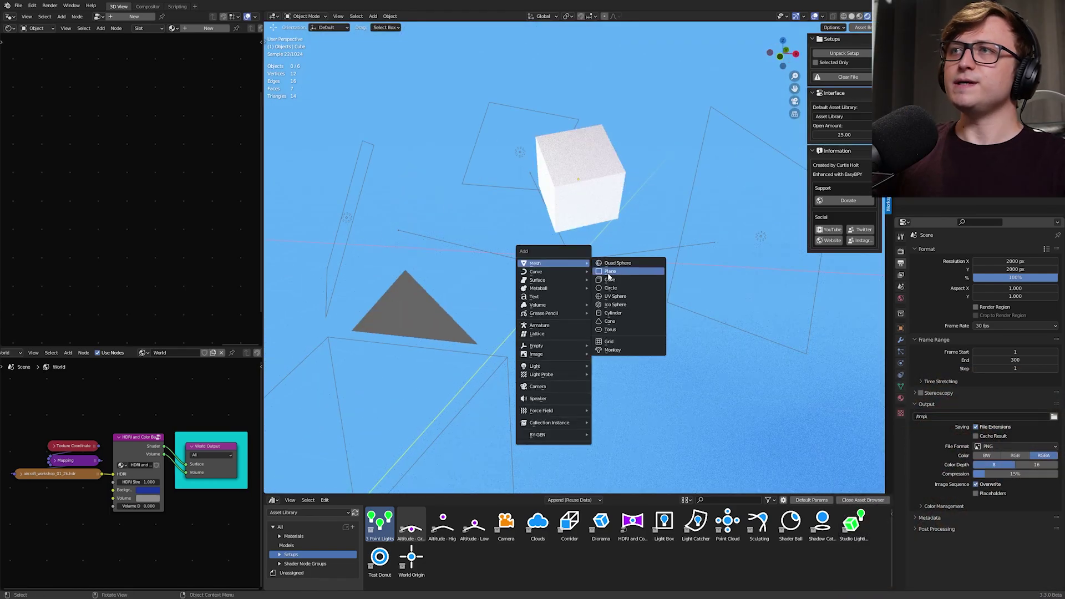
left_click(609, 272)
left_click(900, 398)
left_click(959, 285)
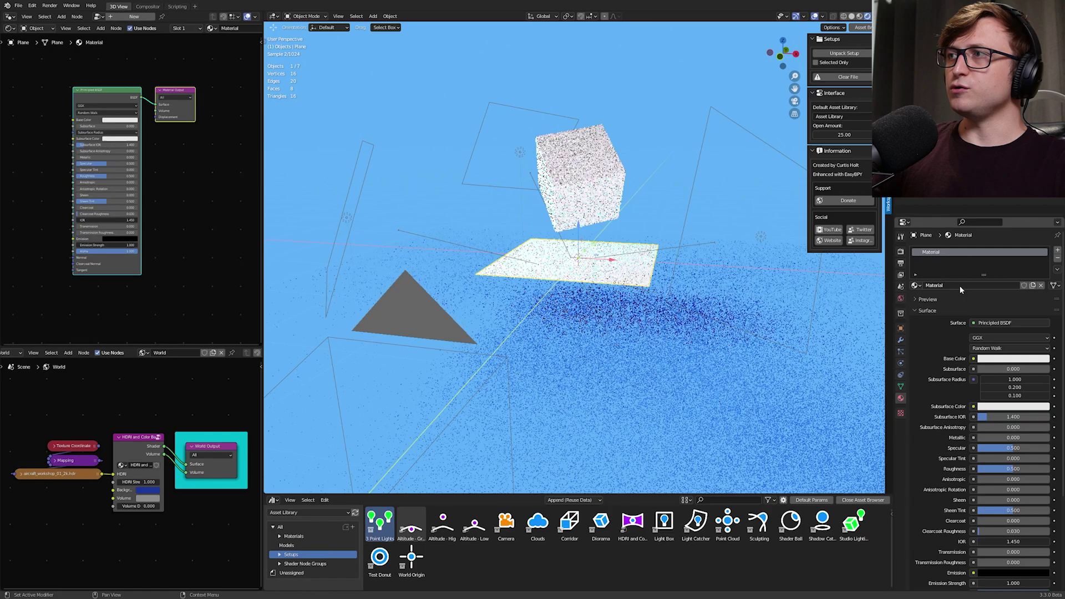
Enable the Shadow Catcher mask in the plane's object visibility settings.
left_click(900, 328)
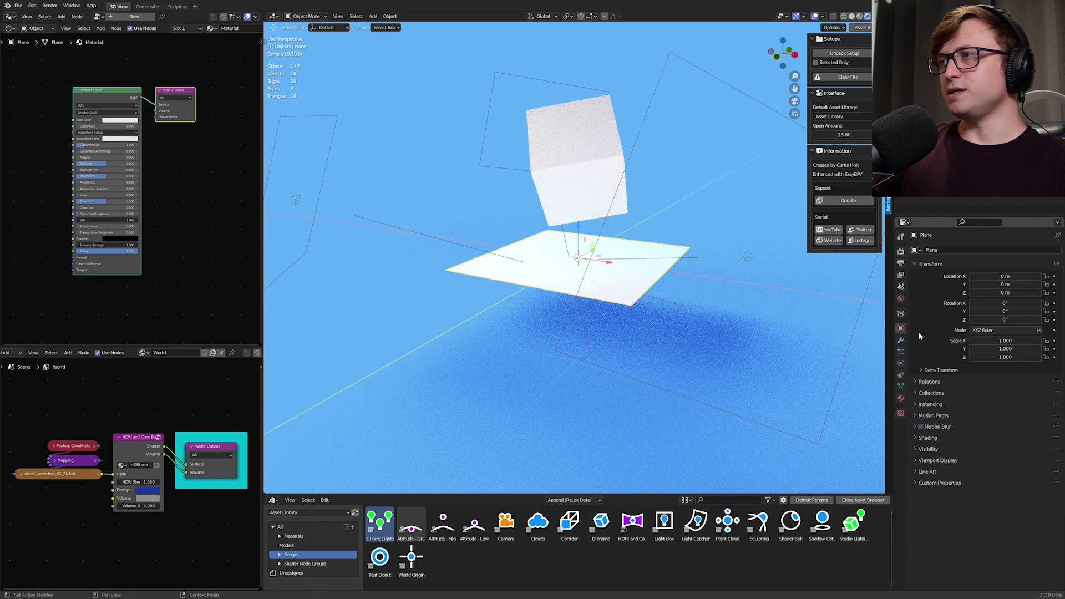
left_click(929, 449)
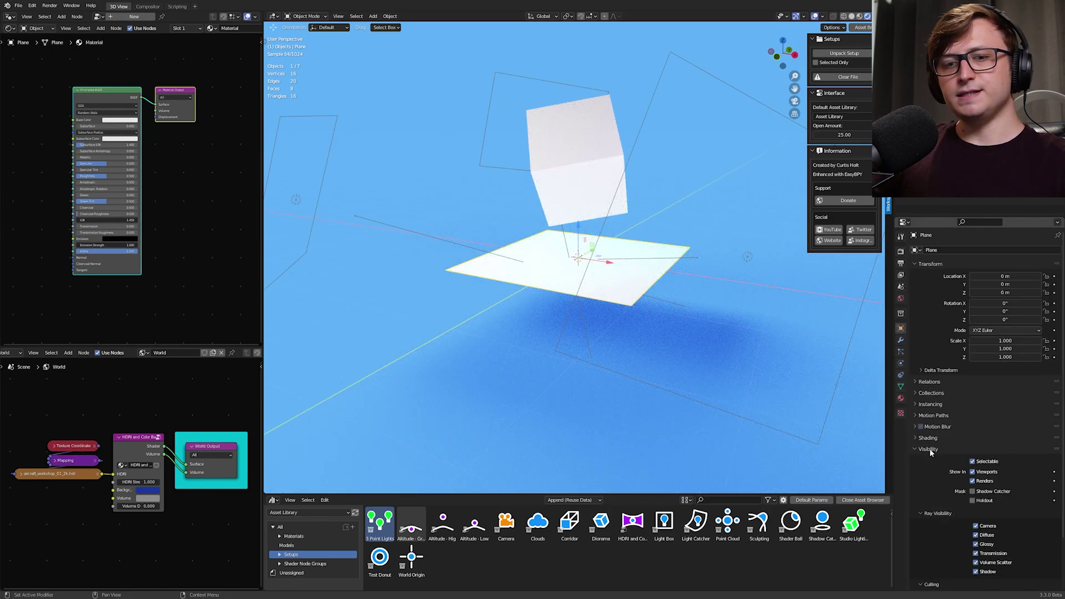
scroll(866, 485, "down", 2)
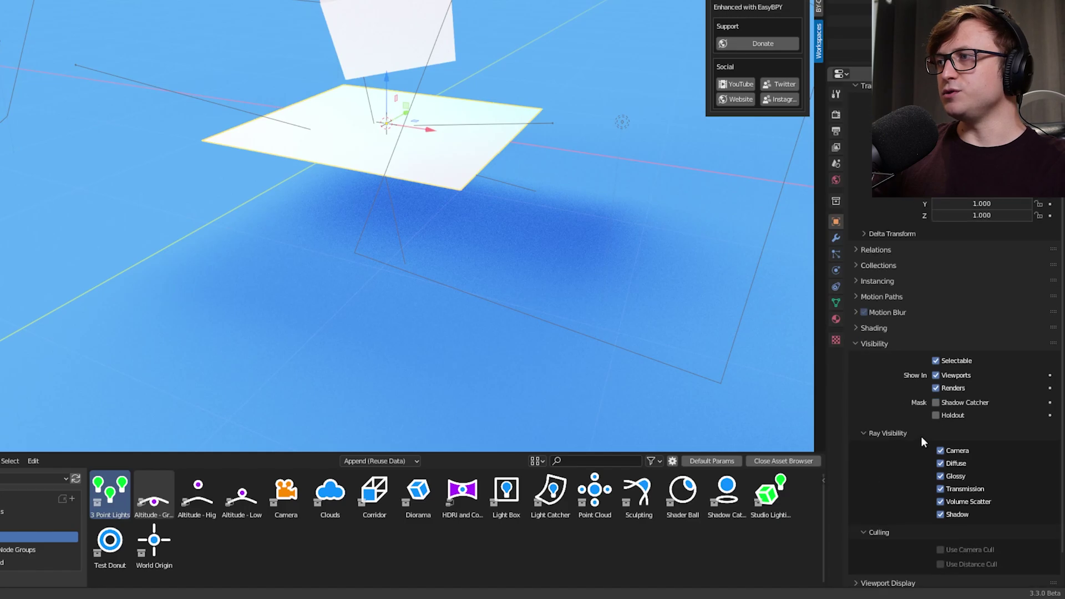
left_click(935, 403)
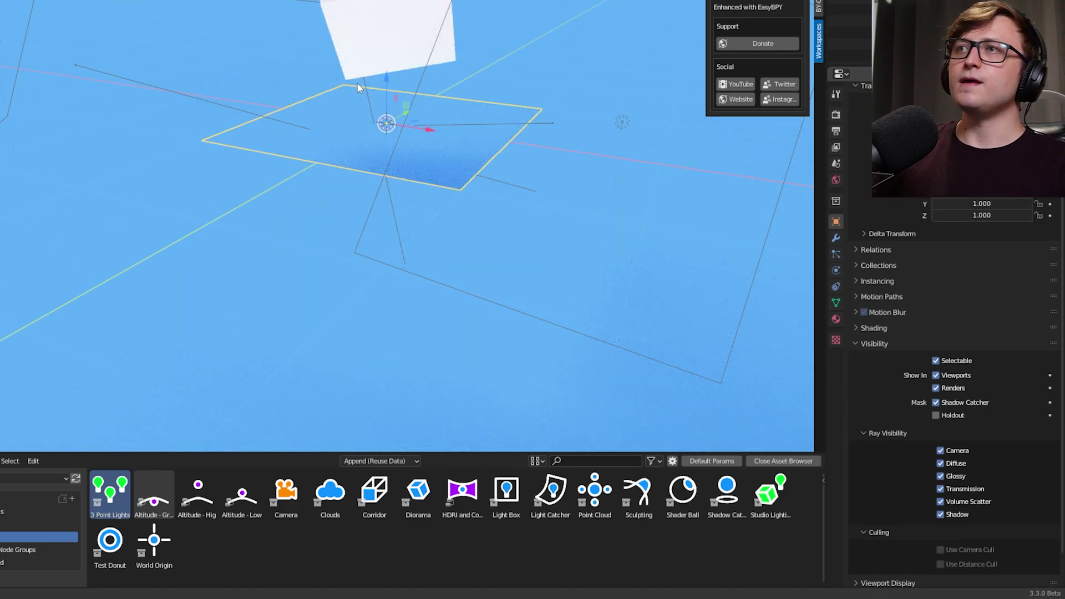
Enlarge the shadow-catching plane to a scale of about 1.74 and examine the cube's shadow on it.
key("s")
left_click(442, 178)
scroll(441, 178, "up", 3)
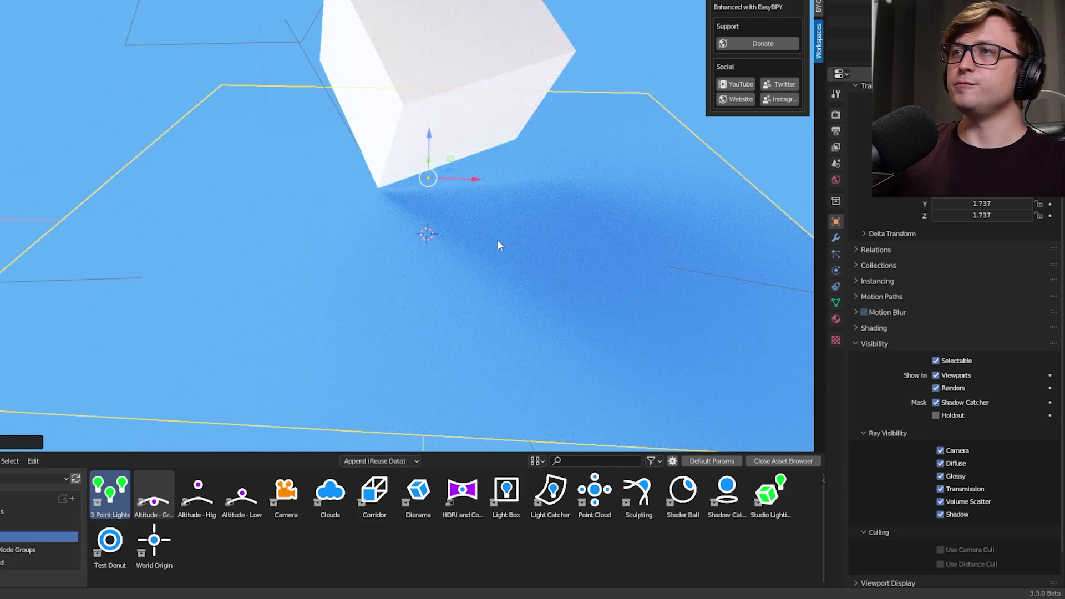
middle_click_drag(496, 240, 320, 167)
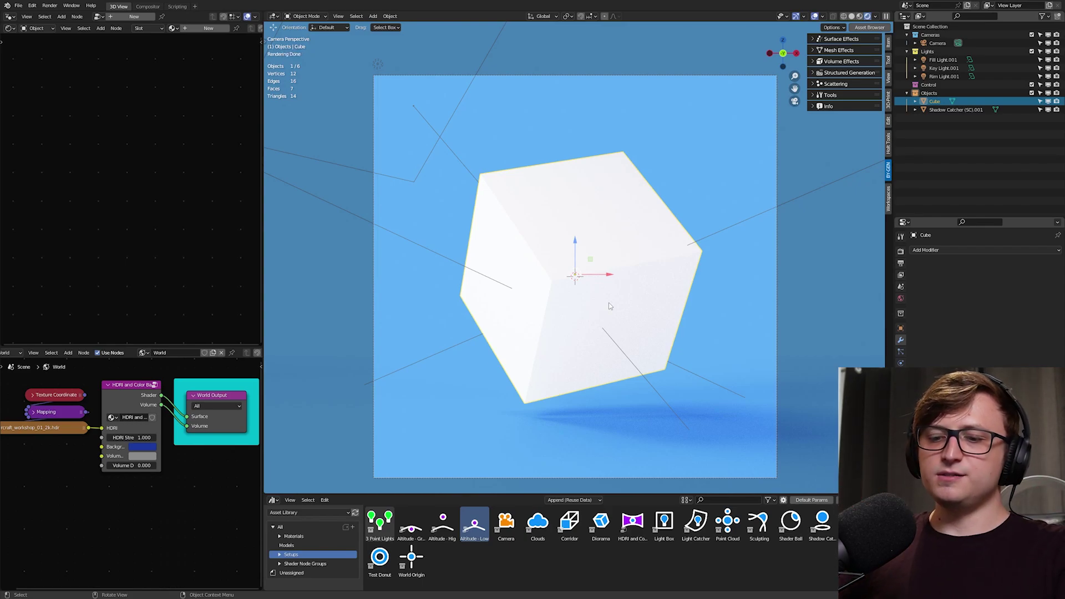
key("r")
key("r")
right_click(810, 236)
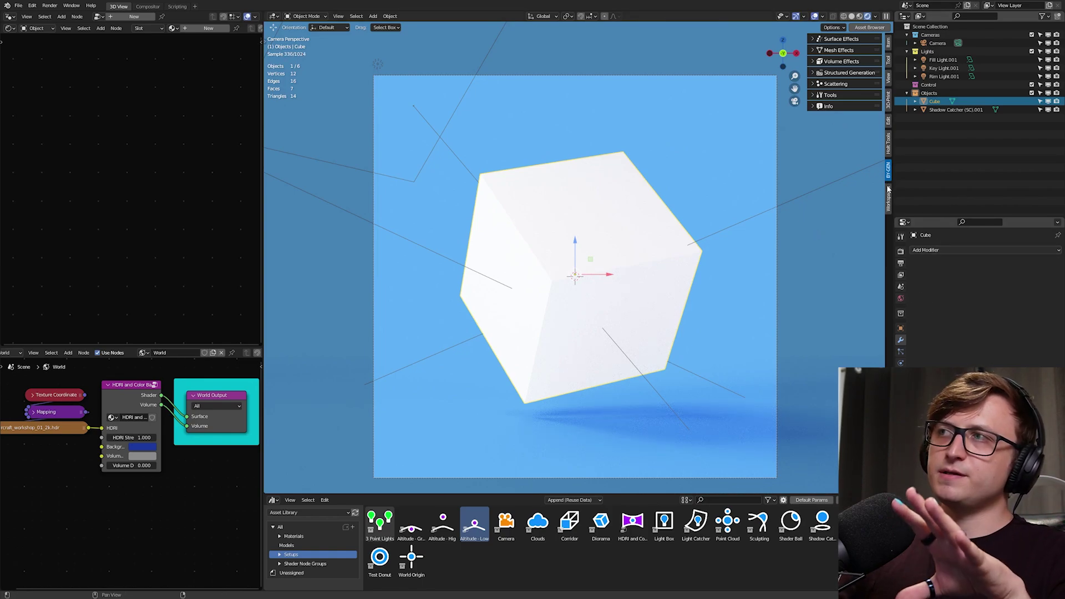
Apply the faceted-polygon parametric mesh effect from the Official pack to the cube and scale it up about 1.6 times.
left_click(829, 51)
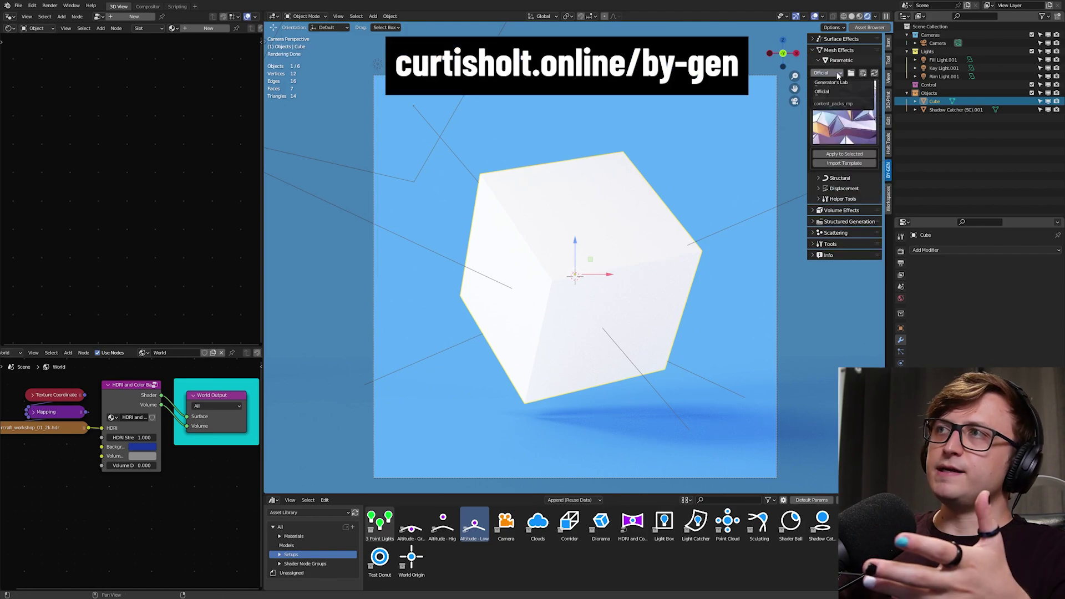
left_click(837, 139)
left_click(643, 183)
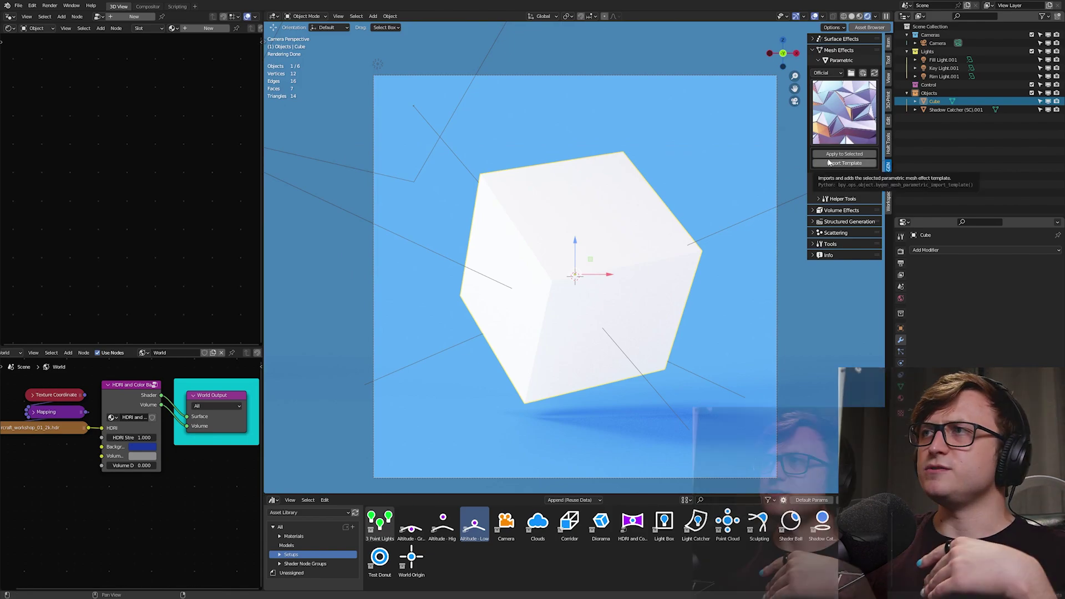
left_click(825, 164)
left_click(1018, 282)
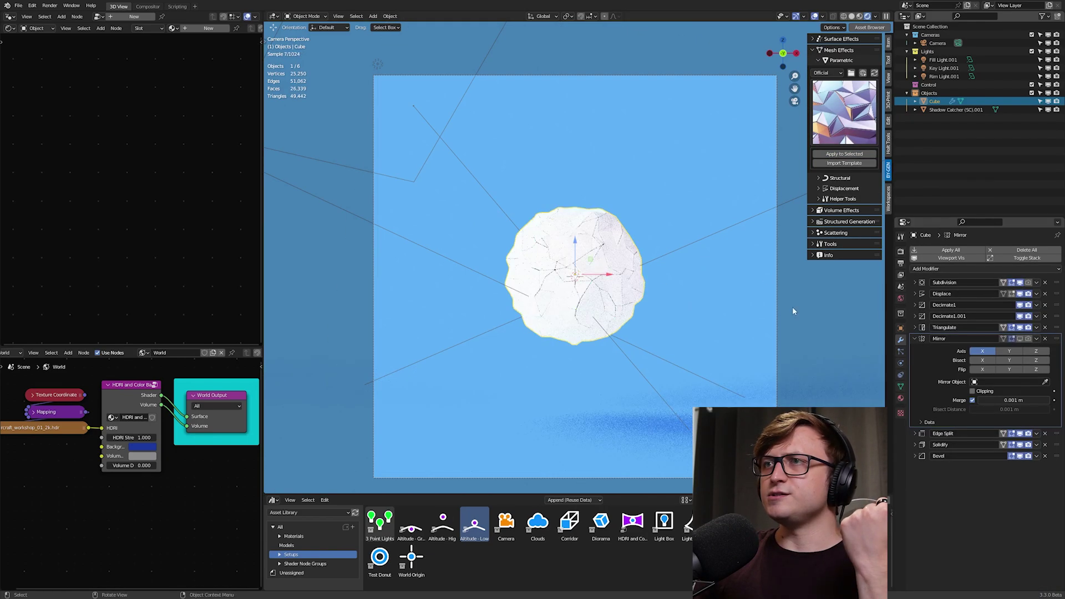
key("s")
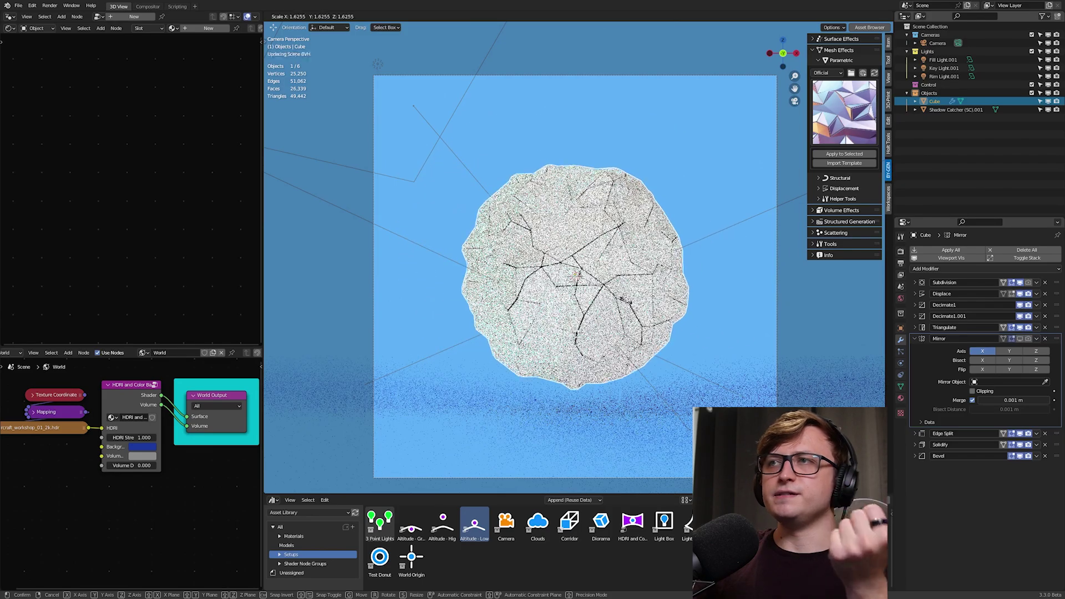
left_click(626, 300)
Assign the existing _PBR material to the cube and rotate the faceted object freely.
left_click(901, 398)
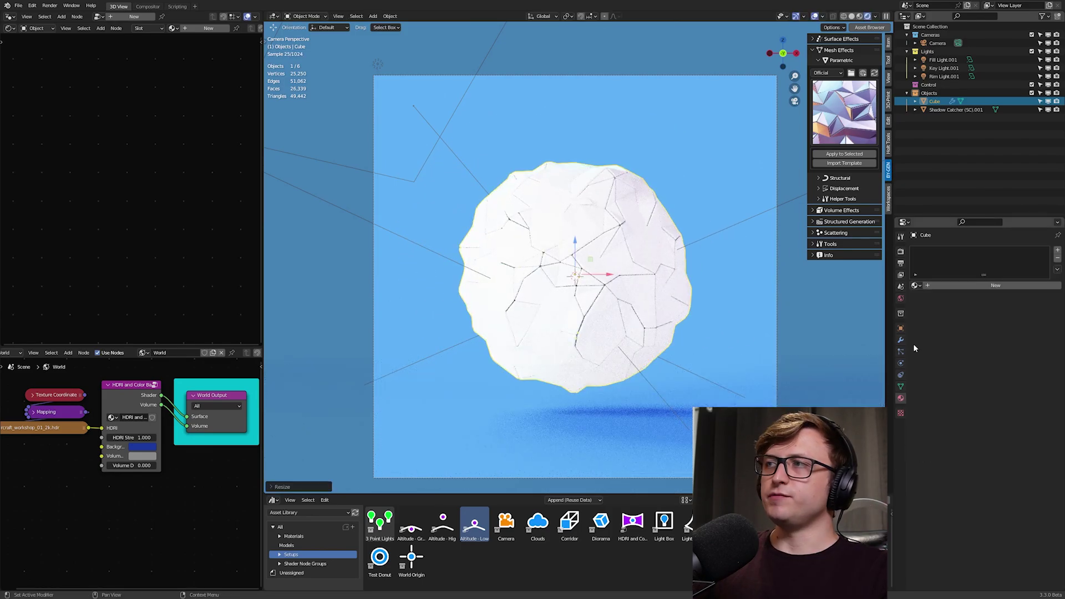
left_click(915, 285)
left_click(936, 354)
left_click(900, 340)
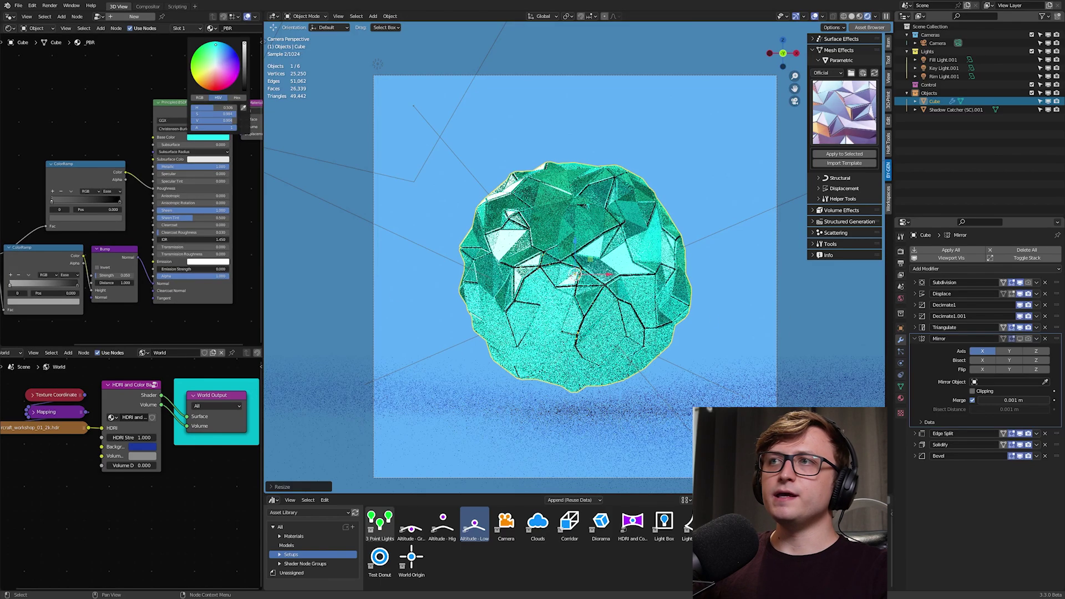
key("r")
key("r")
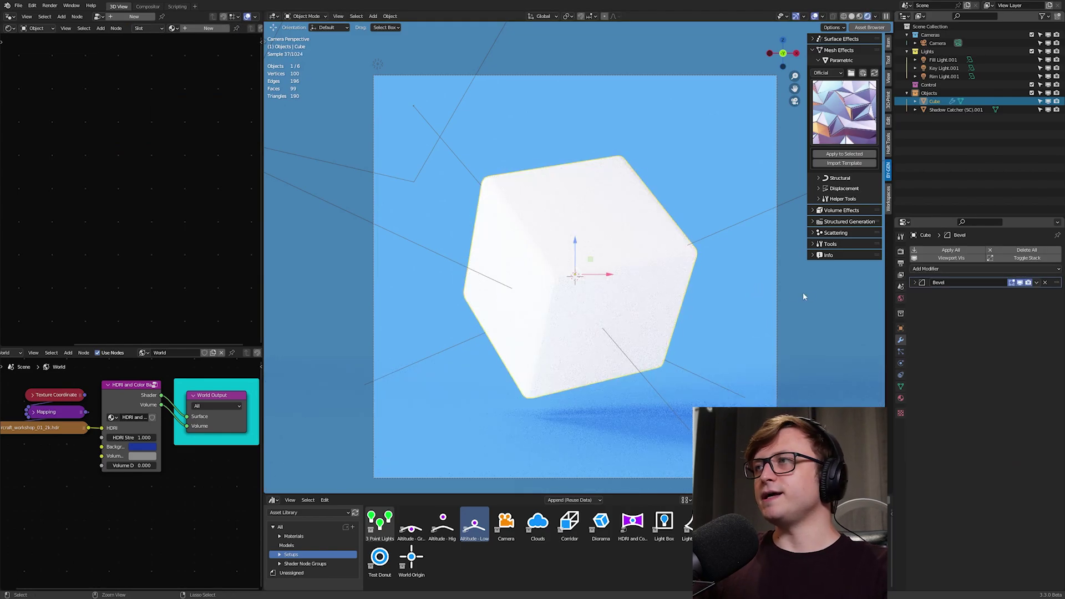
Remove the cube's Bevel modifier and import the Remesh Faceting template from the Generator's Lab parametric mesh effects.
left_click(1044, 282)
left_click(827, 73)
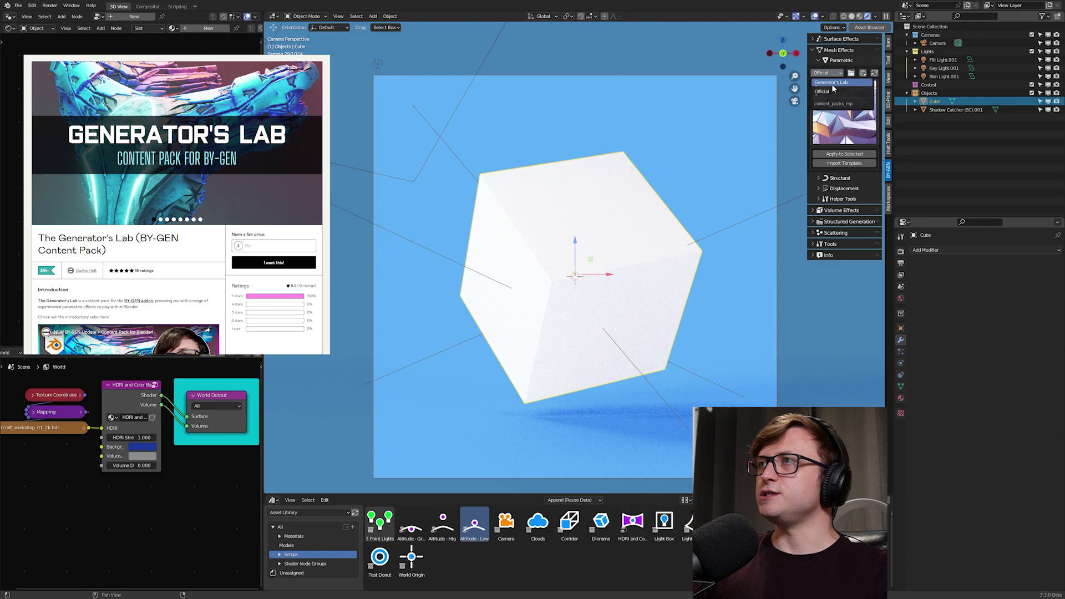
left_click(828, 94)
left_click(835, 117)
left_click(815, 167)
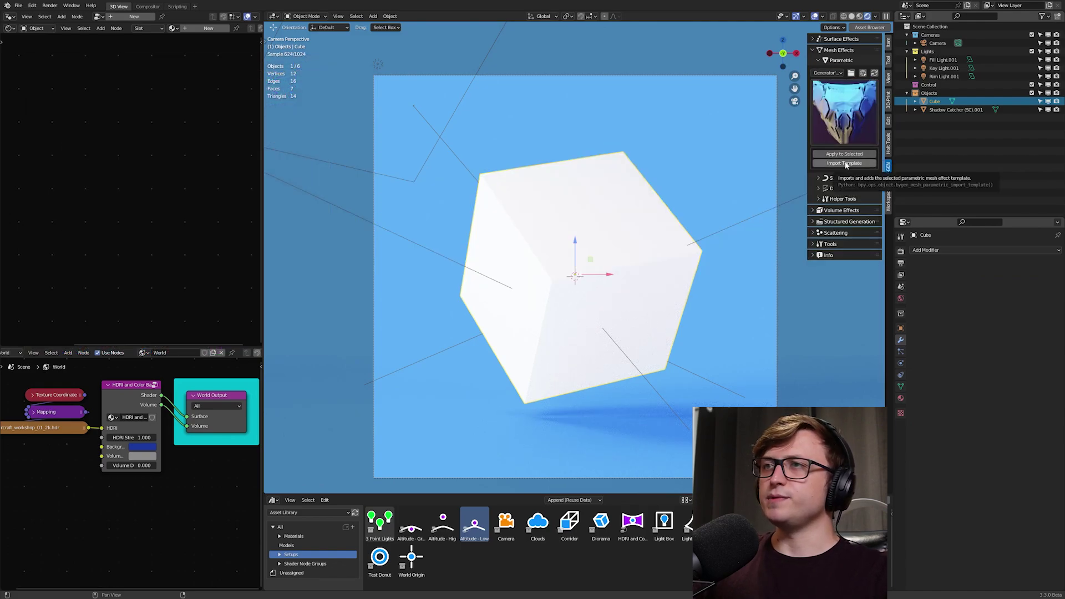
left_click(844, 164)
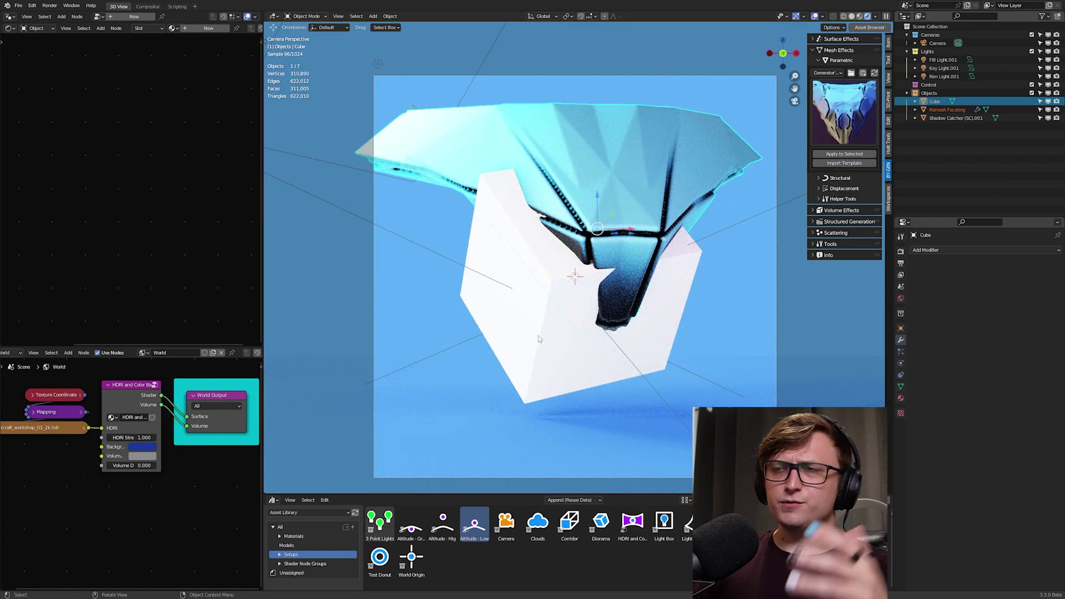
Copy the Remesh Faceting template's modifiers onto the cube and delete the template object.
left_click(511, 332)
left_click(656, 138, "shift")
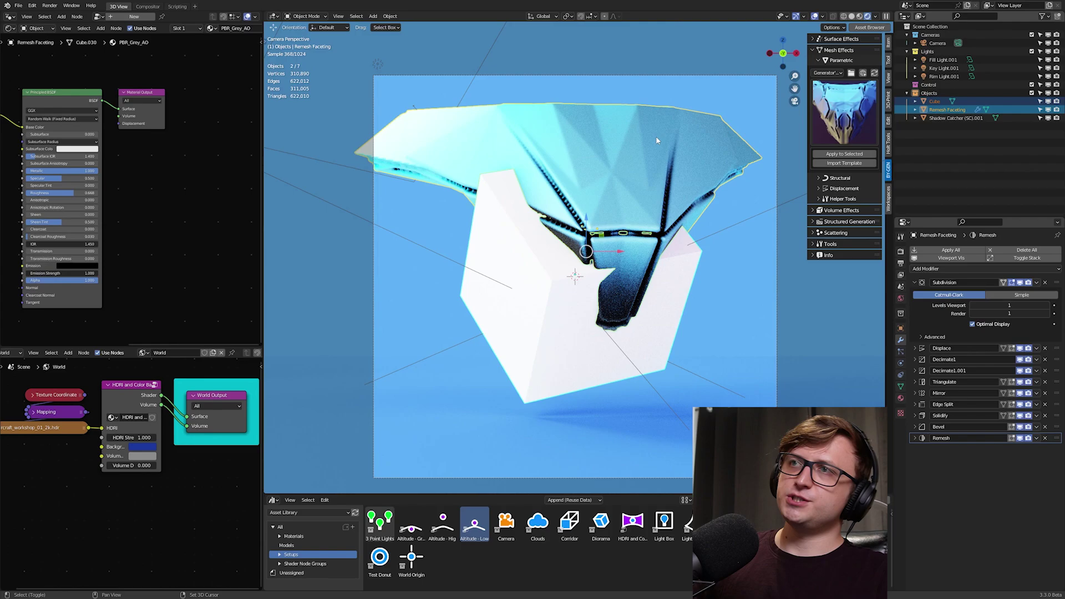
key("ctrl+l")
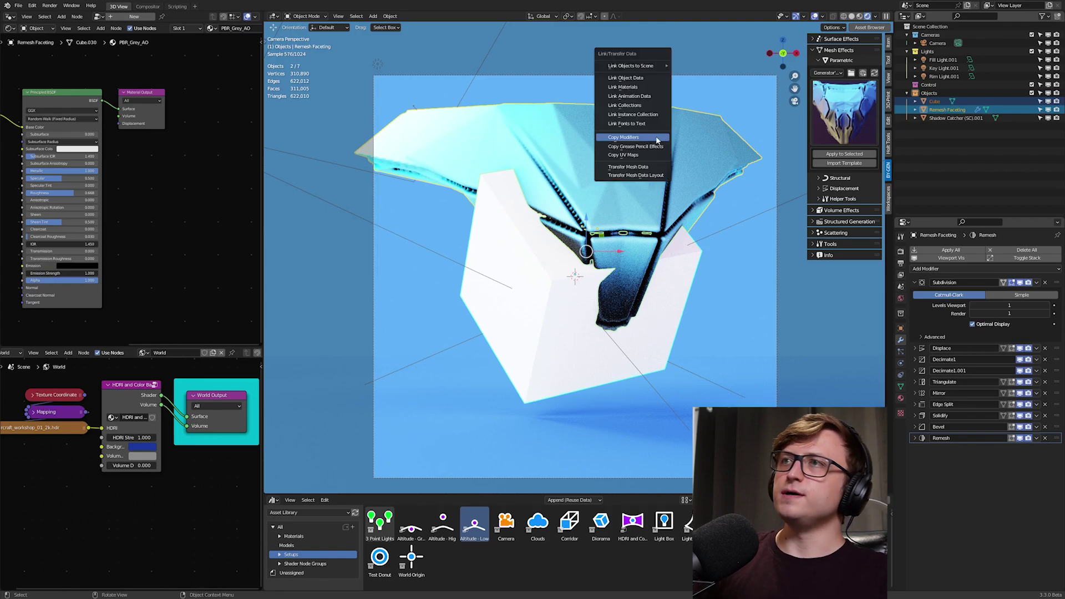
left_click(656, 138)
left_click(642, 248)
key("Delete")
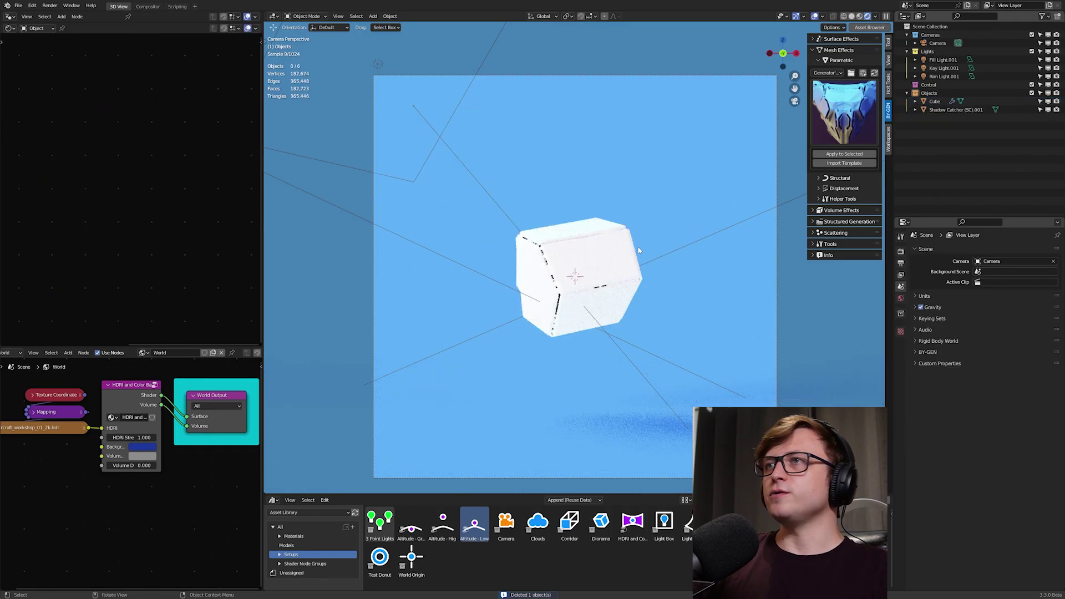
Assign the existing PBR_Grey_AO material to the cube and scale the cube up.
left_click(582, 314)
left_click(900, 398)
left_click(914, 285)
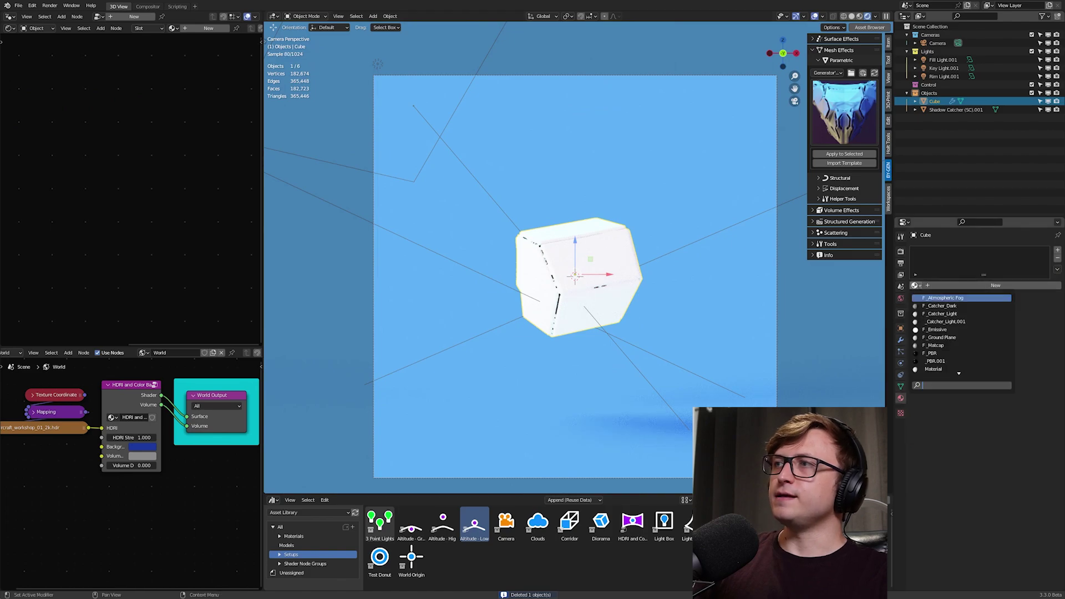
left_click(942, 368)
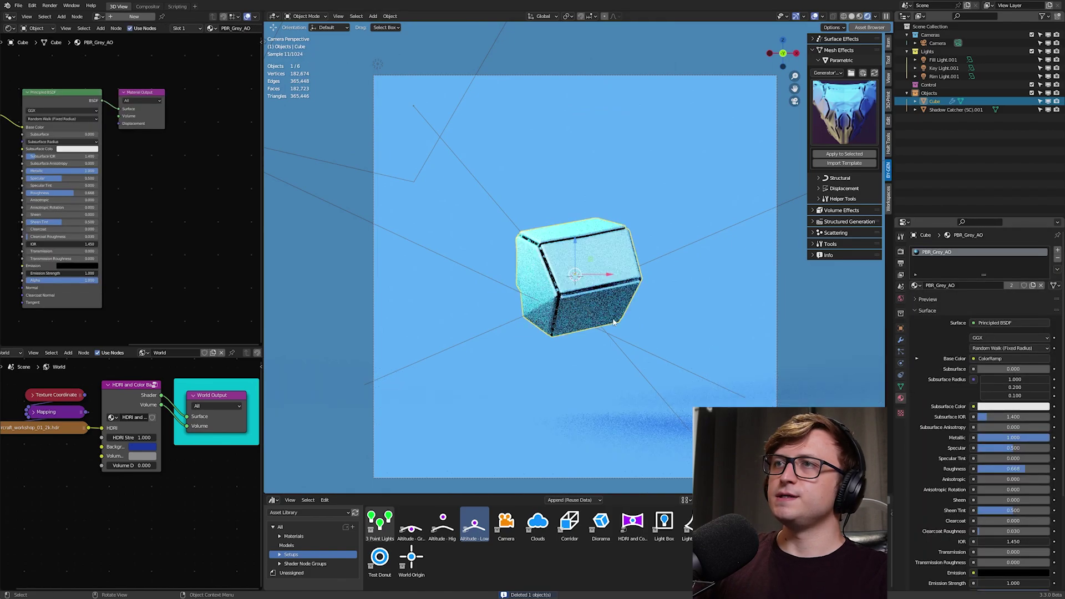
key("s")
left_click(683, 323)
Set the cube's Subdivision modifier to 4 levels for both viewport and render and inspect the surface closely.
left_click(900, 339)
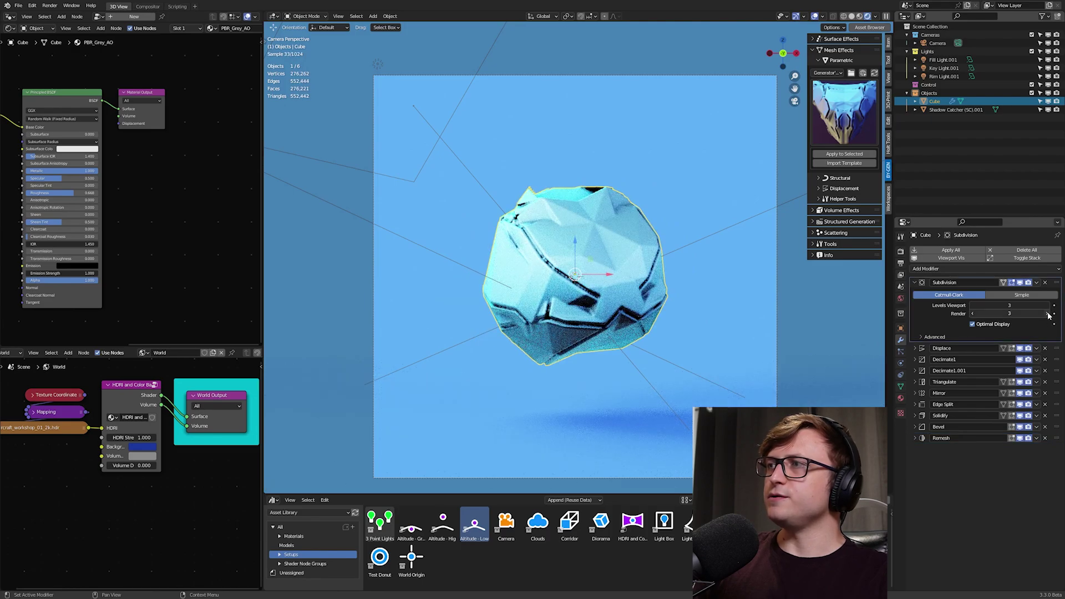
left_click(1047, 313)
left_click(1047, 305)
scroll(597, 327, "up", 3)
scroll(625, 357, "up", 2)
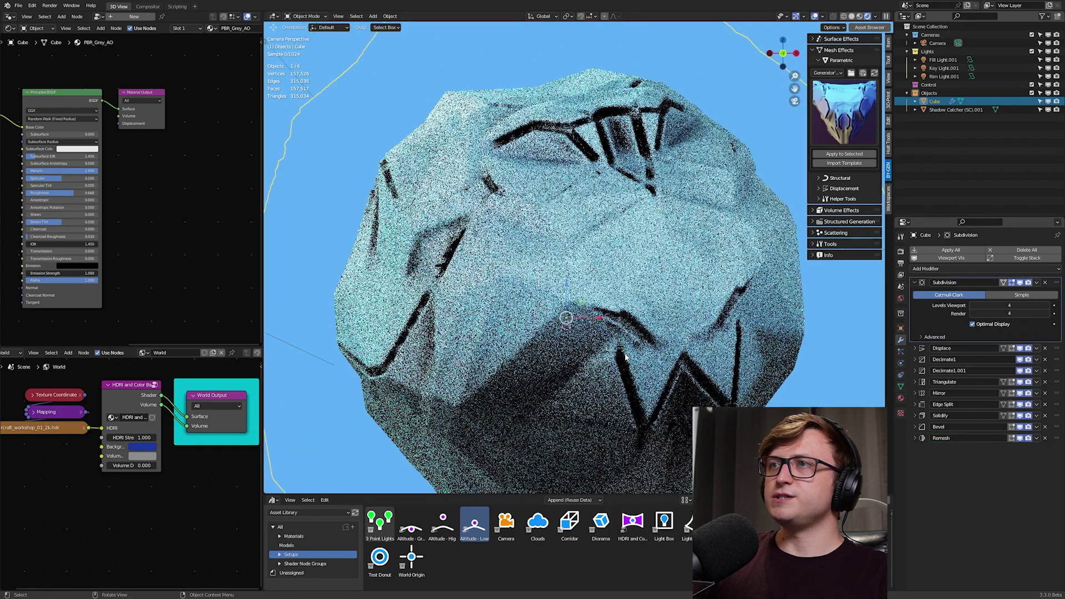
scroll(625, 357, "up", 3)
scroll(706, 389, "down", 10)
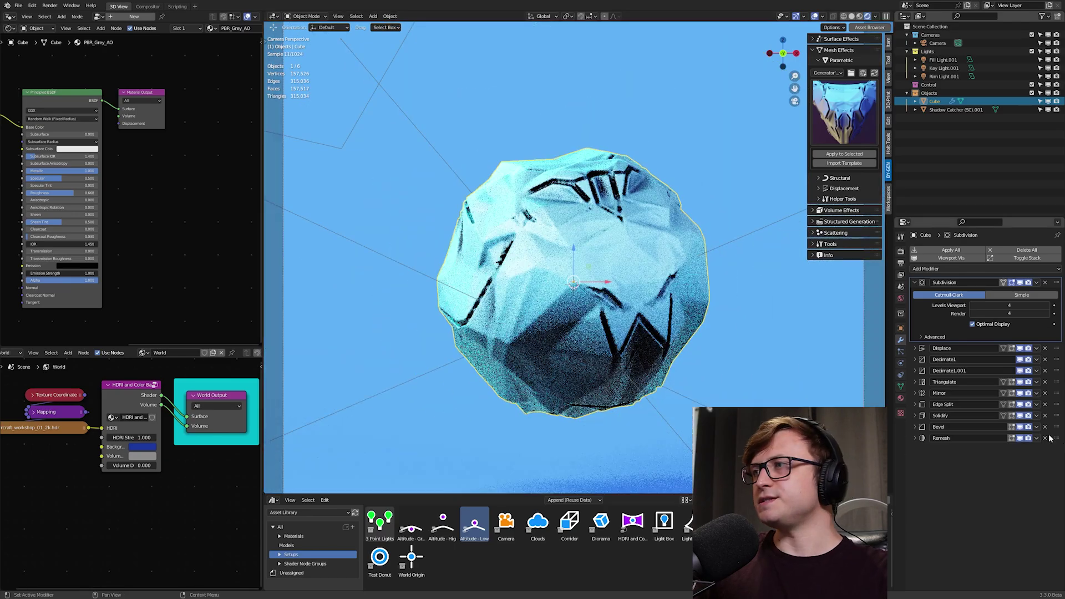
Disable the Remesh modifier for viewport and render and examine the sharper facets.
left_click(1020, 438)
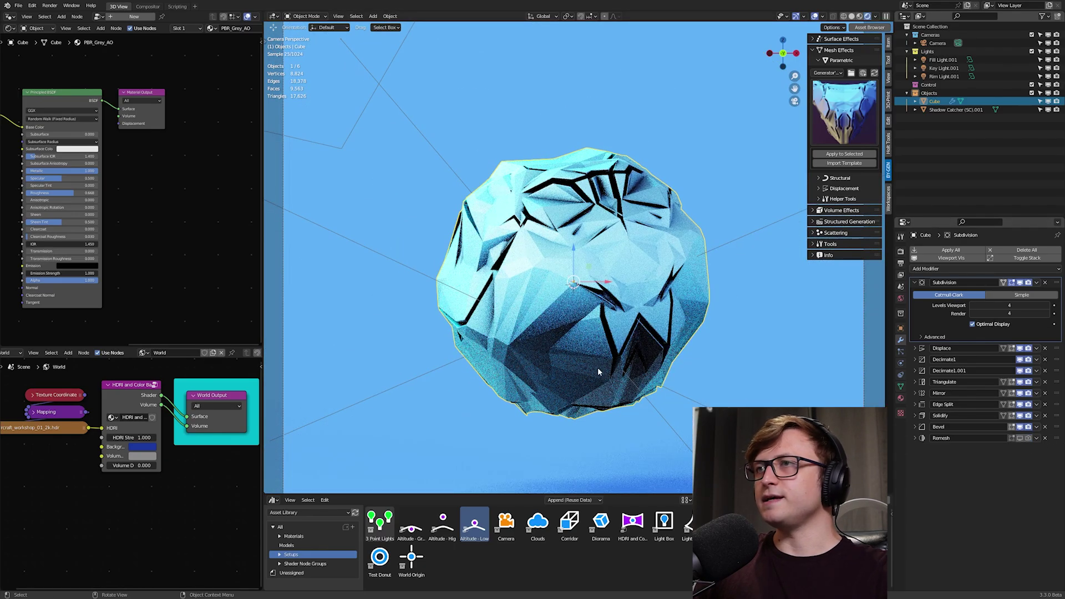
scroll(598, 367, "down", 1)
scroll(611, 358, "up", 1)
middle_click_drag(627, 361, 620, 344, "shift")
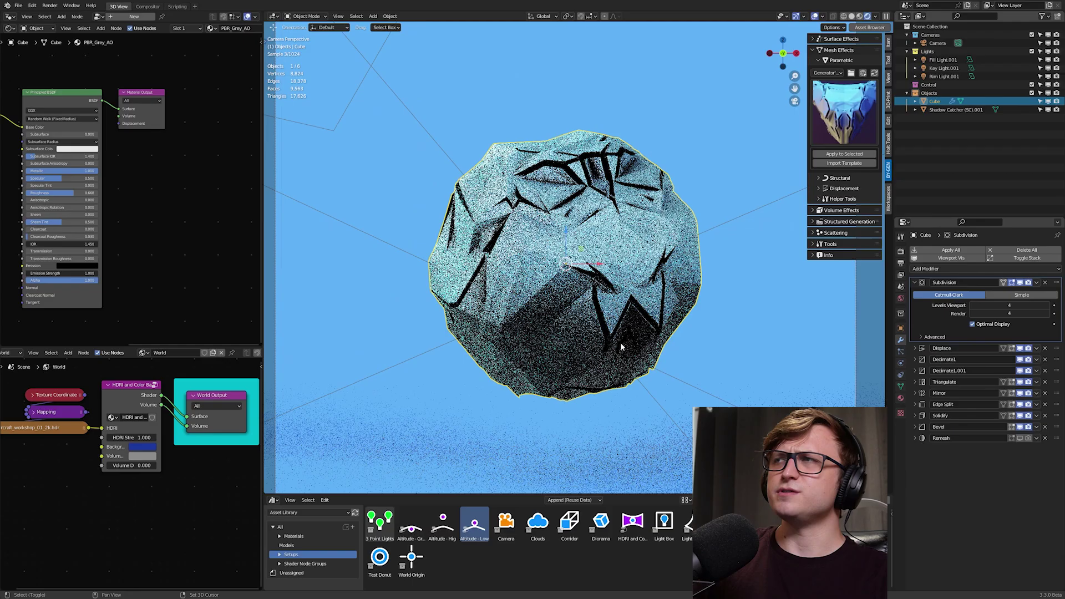
Set the Decimate1 modifier's collapse ratio to 0.2042 and fold away the open modifier settings.
left_click(914, 359)
left_click_drag(1010, 382, 979, 382)
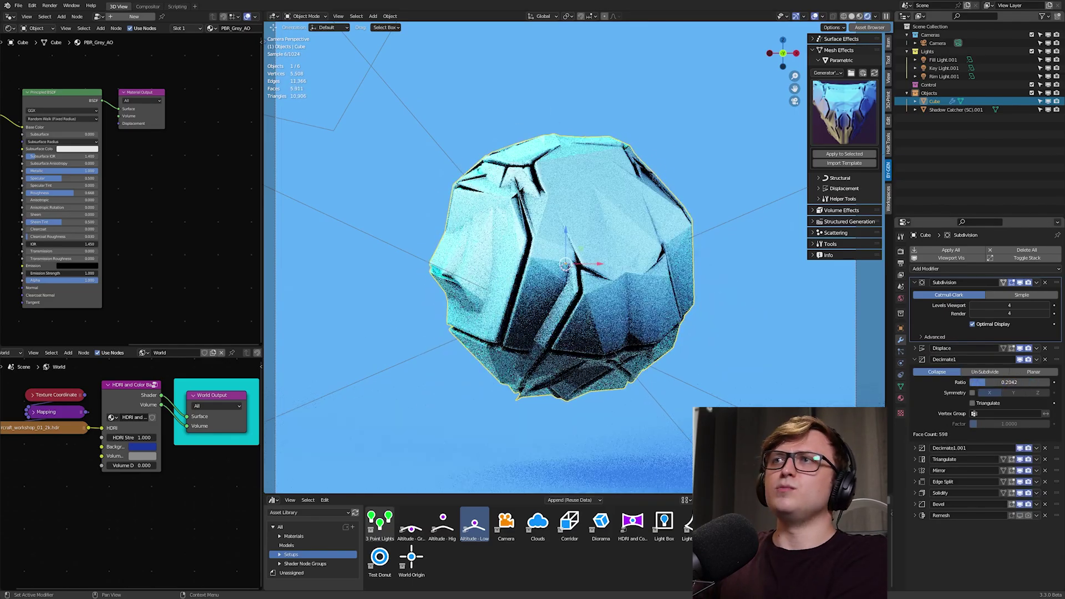
scroll(688, 336, "down", 2)
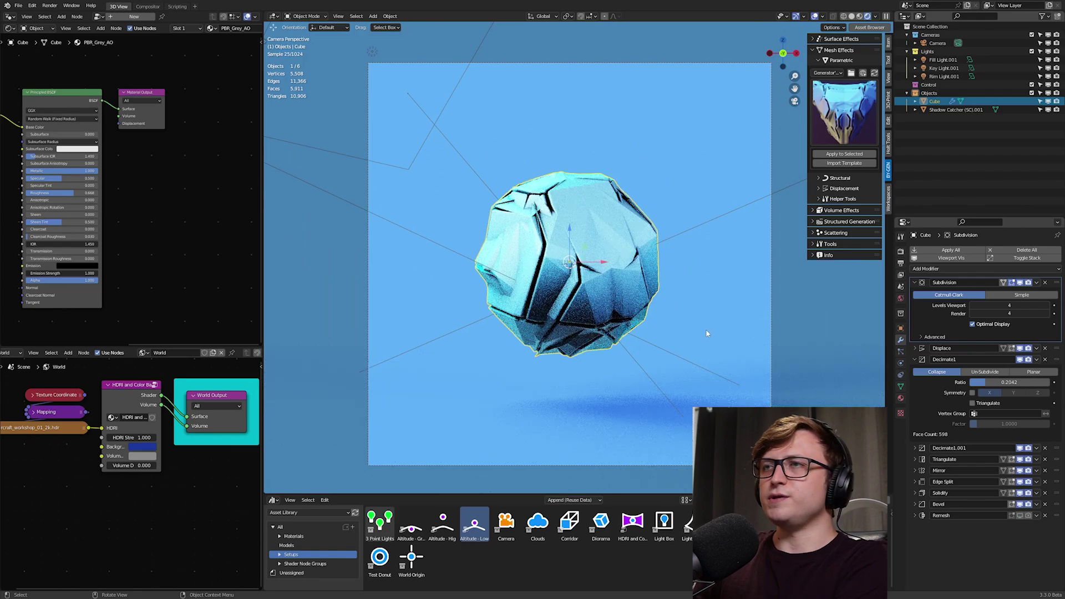
left_click(915, 282)
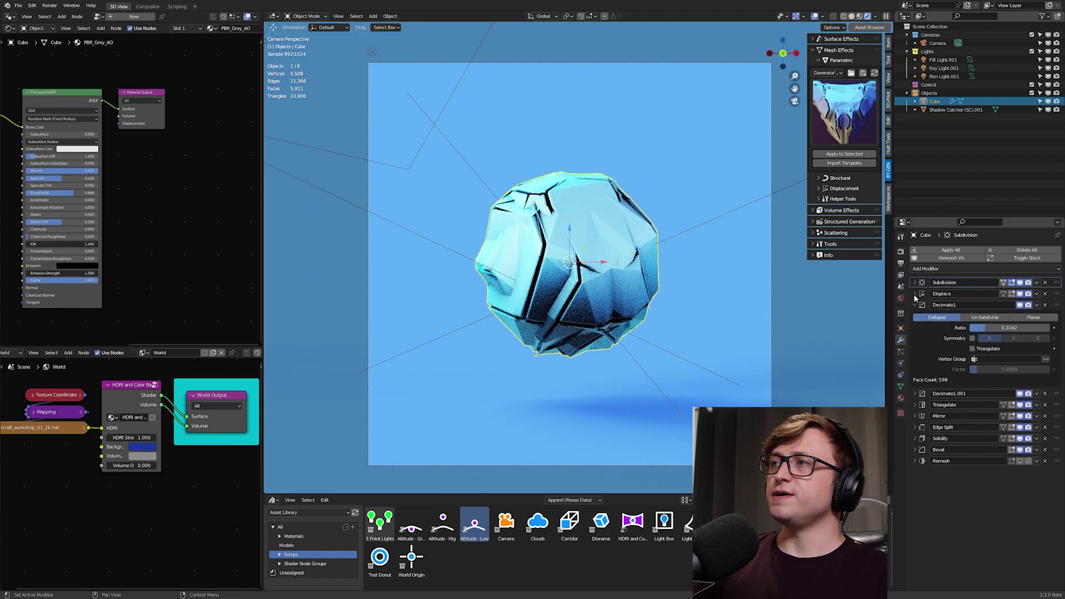
left_click(915, 305)
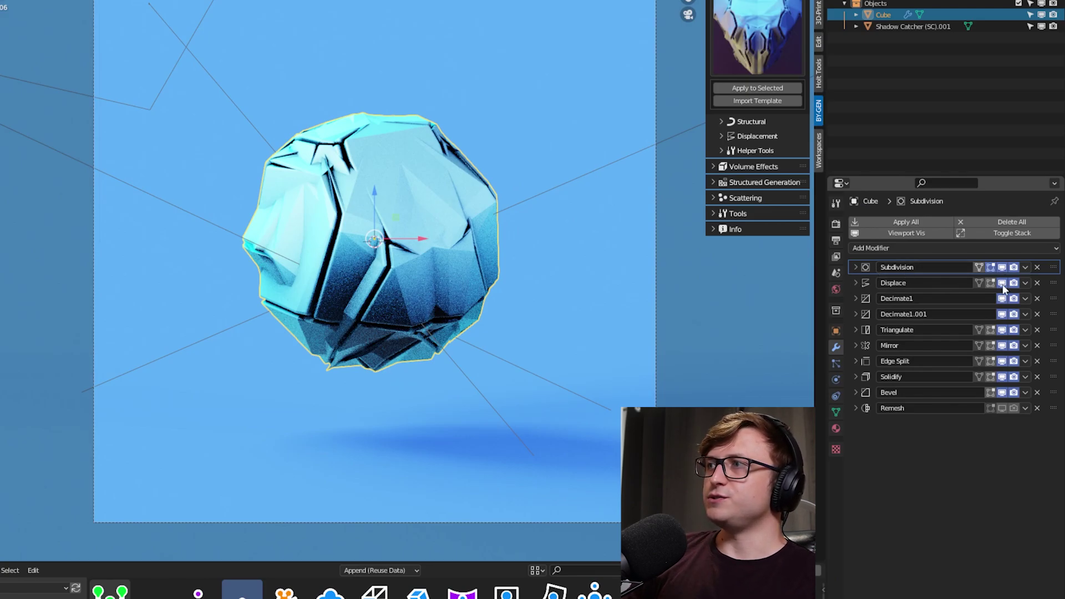
Hide the modifiers from Displace through Bevel in the viewport and compare the shape with and without Subdivision.
left_click(1000, 268)
left_click(1001, 267)
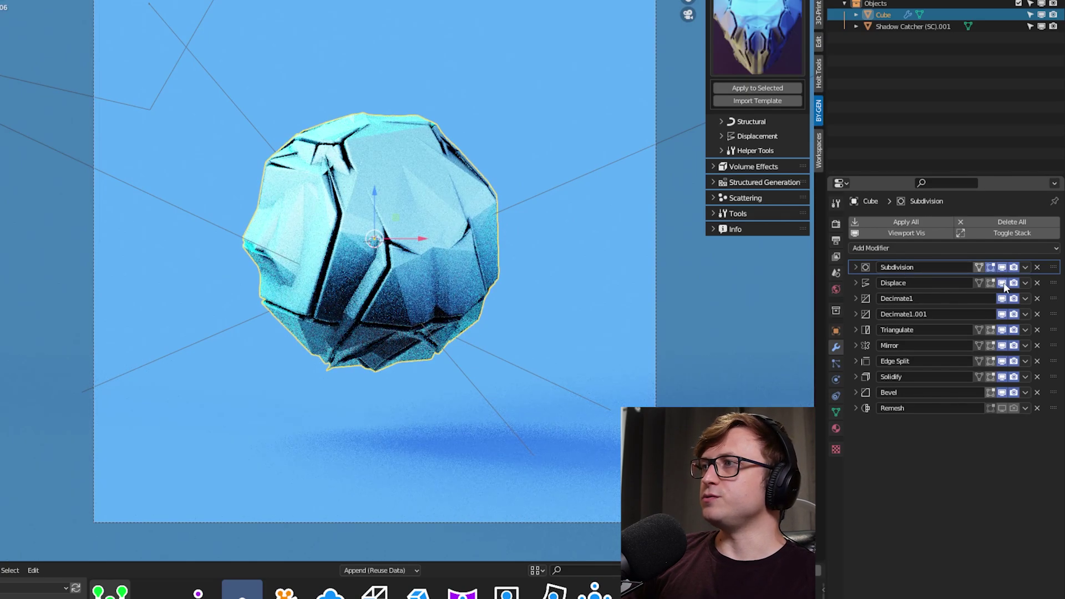
left_click_drag(1003, 282, 1002, 393)
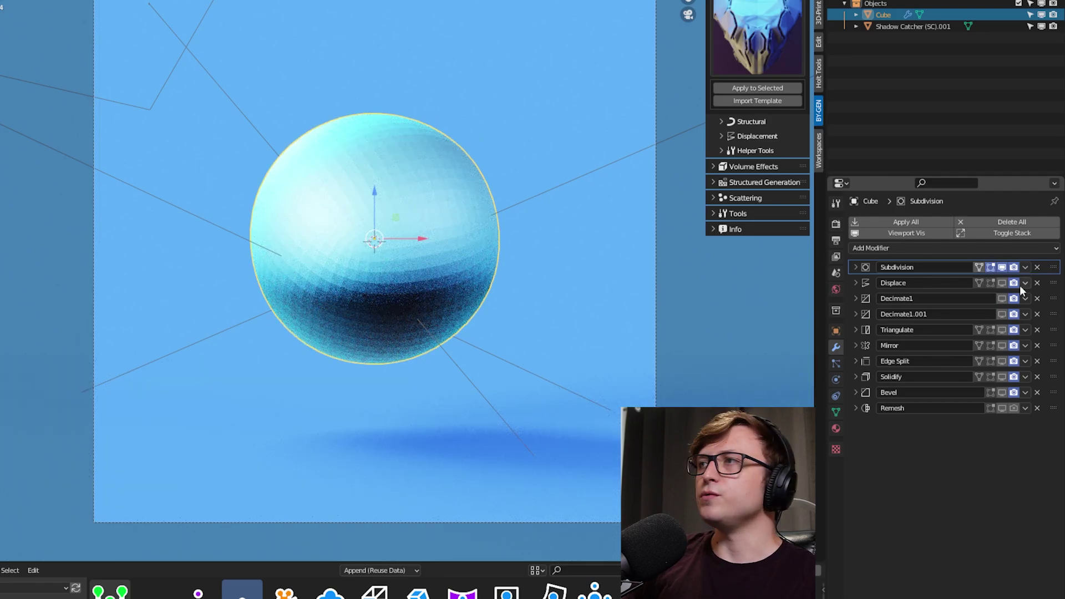
left_click(1001, 270)
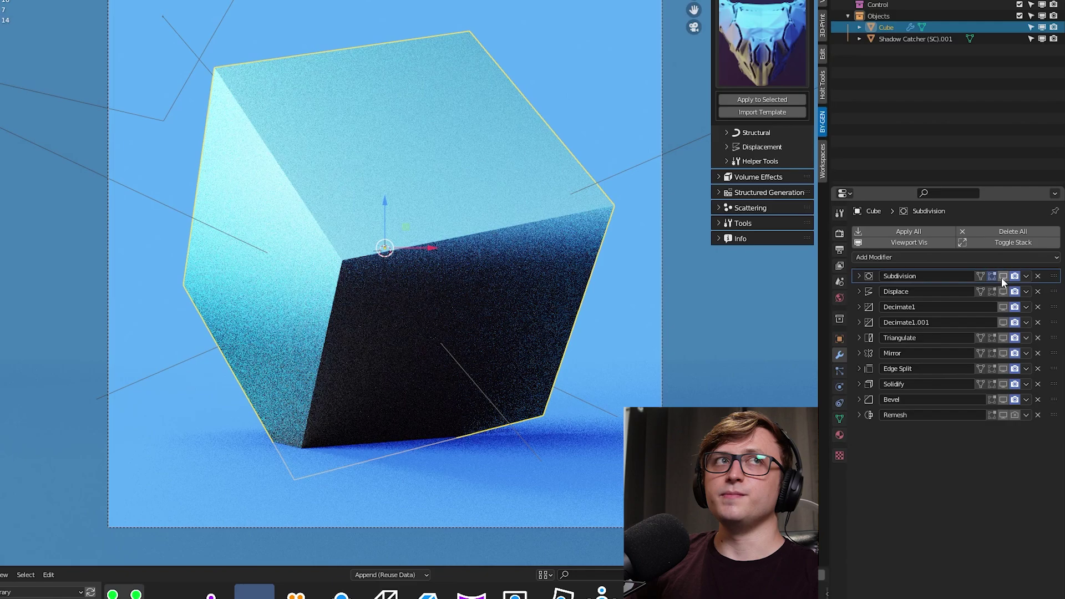
left_click(1002, 276)
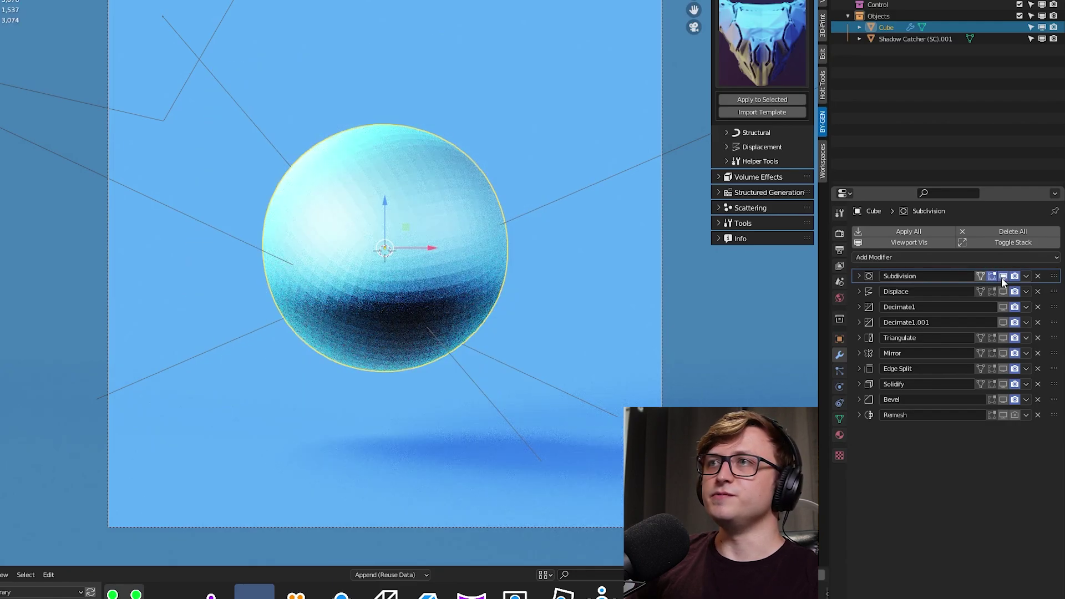
Show the Displace modifier in the viewport, increase its Musgrave texture's size and try out the displacement strength.
left_click(1002, 292)
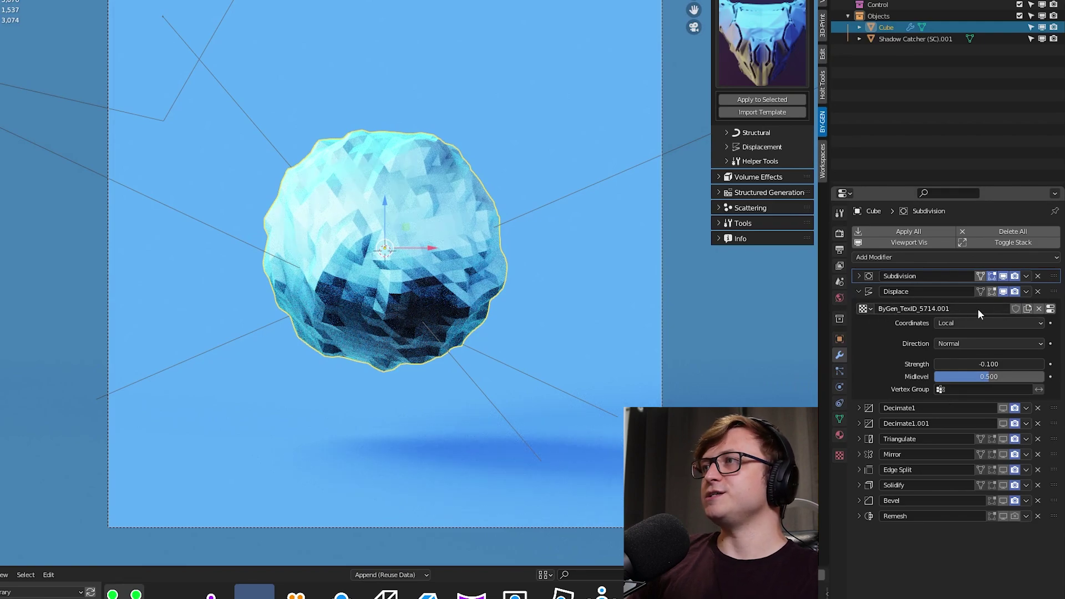
left_click(1051, 309)
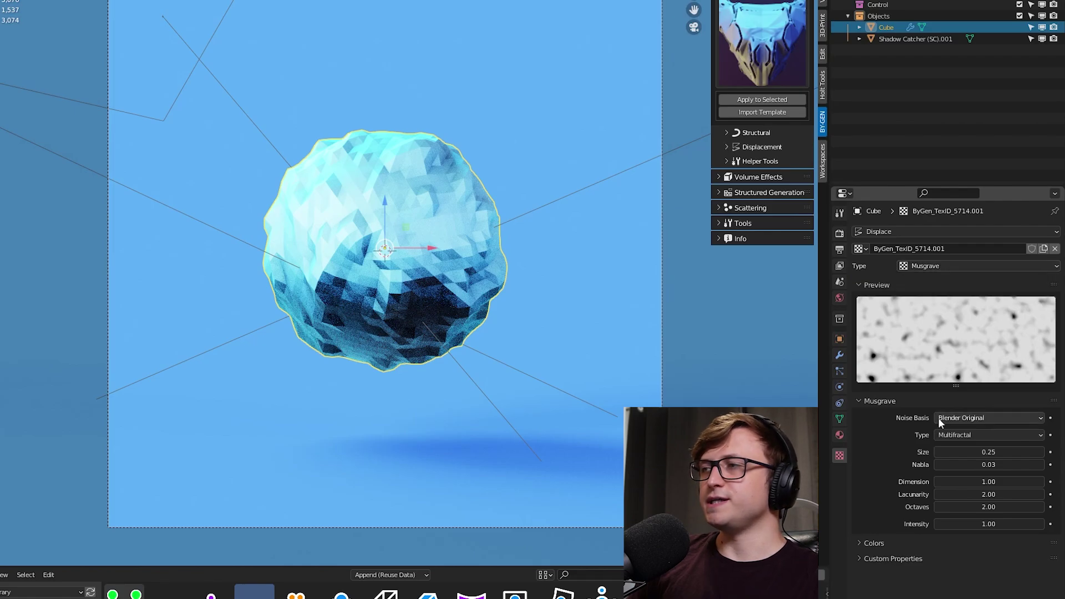
left_click_drag(970, 453, 1045, 452)
left_click(839, 354)
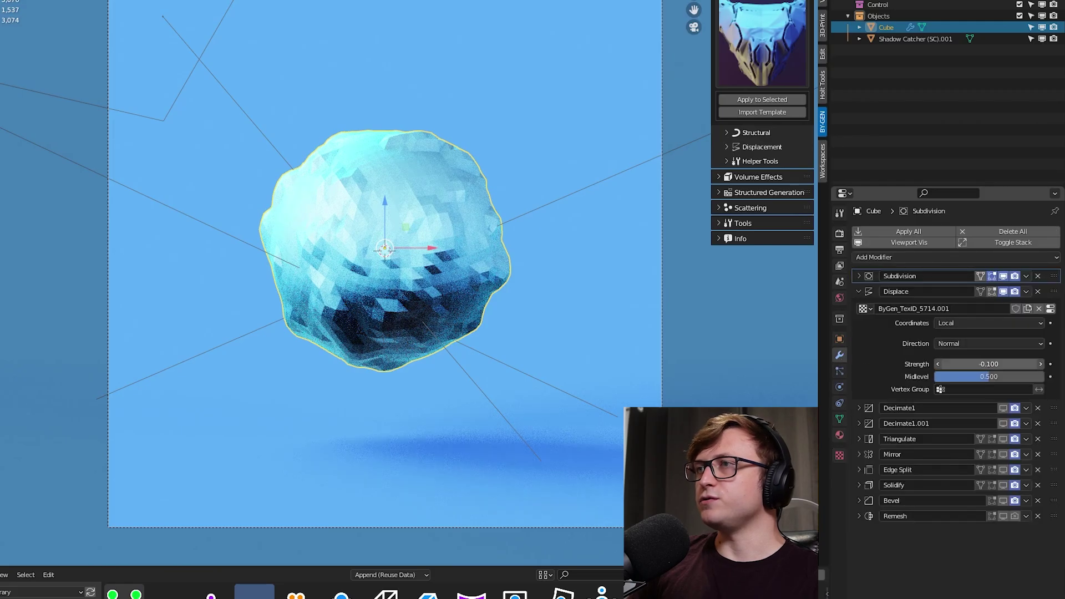
mouse_move(988, 364)
left_mouse_down()
mouse_move(1009, 364)
mouse_move(964, 363)
mouse_move(1009, 364)
left_mouse_up()
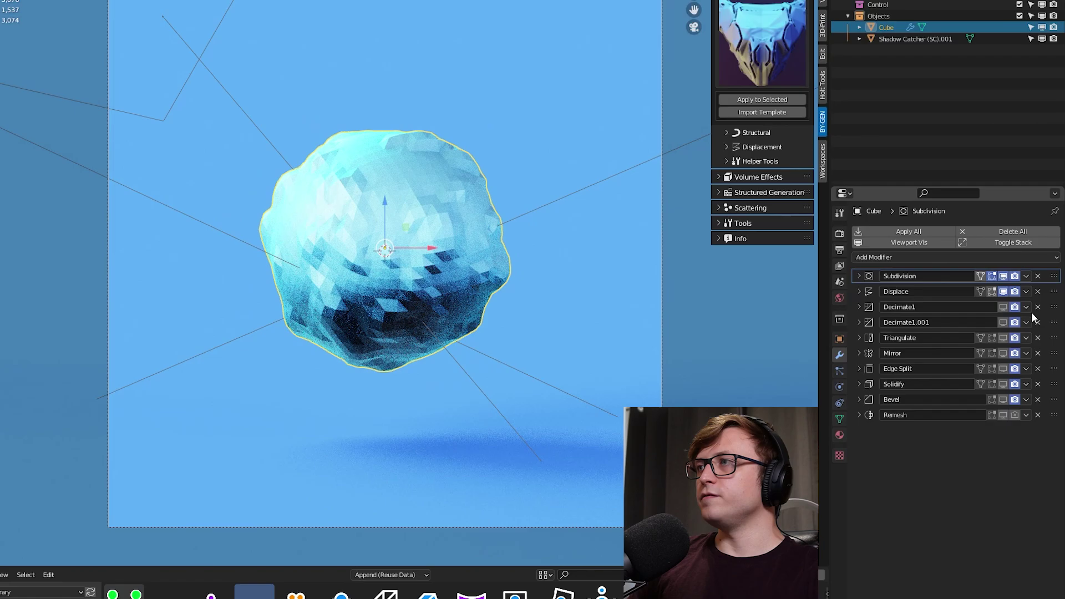
Show the Decimate1 modifier in the viewport and set its ratio to 0.3486 with 5 Subdivision viewport levels.
left_click(1003, 306)
left_click(859, 307)
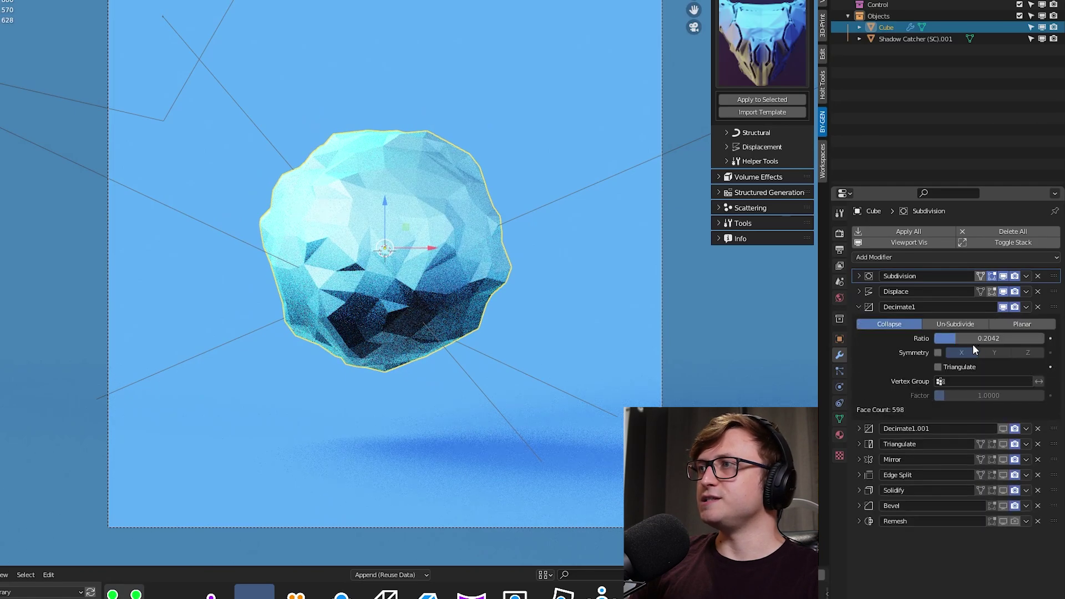
mouse_move(945, 338)
left_mouse_down()
mouse_move(934, 337)
mouse_move(944, 338)
left_mouse_up()
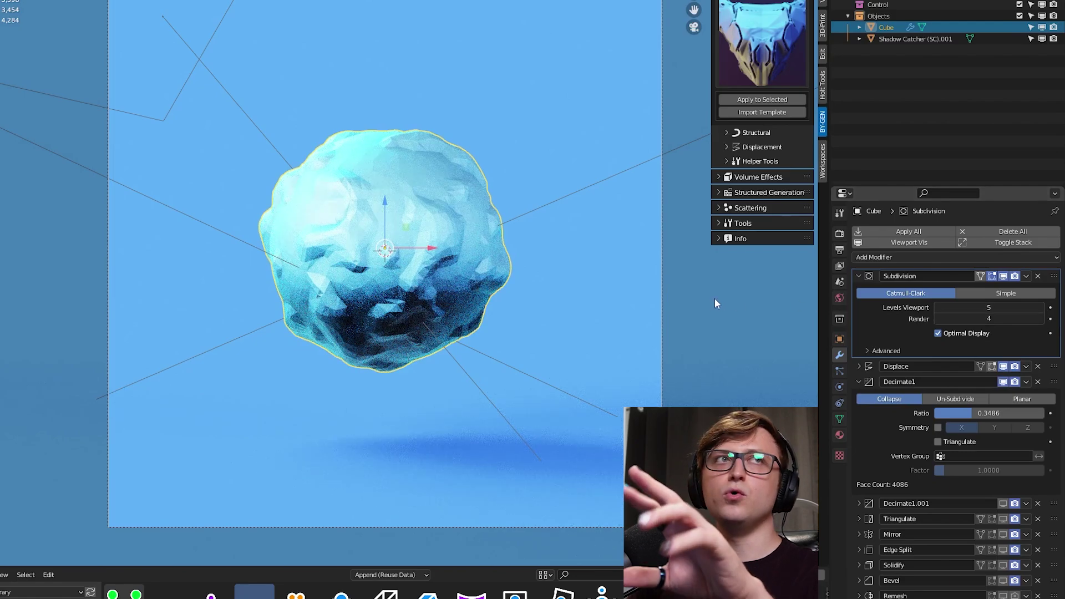
Reduce Subdivision to 3 viewport and render levels and set the Decimate1 ratio to 1.
left_click_drag(987, 413, 949, 413)
left_click(938, 308)
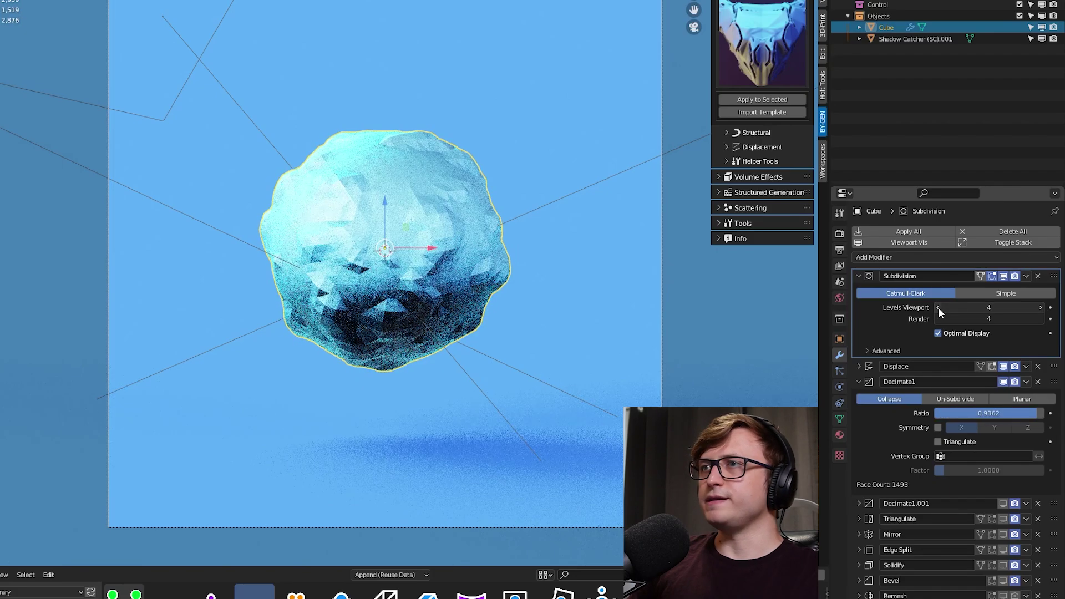
left_click_drag(976, 413, 940, 413)
left_click(938, 319)
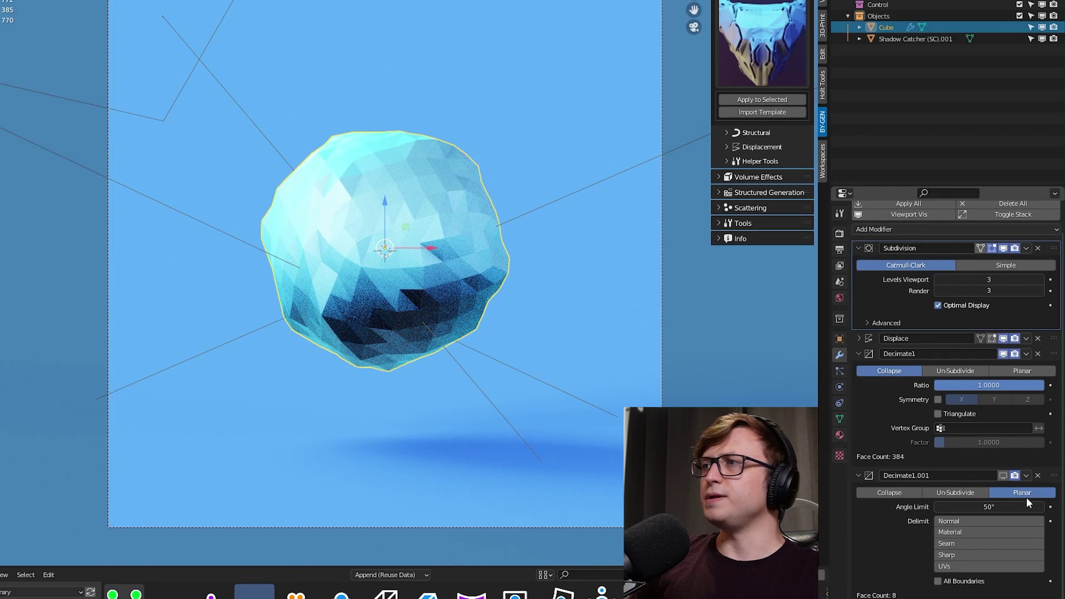
Show the planar Decimate1.001 modifier in the viewport and vary its angle limit, raising it to 83° and lowering it again.
left_click_drag(1008, 506, 1064, 507)
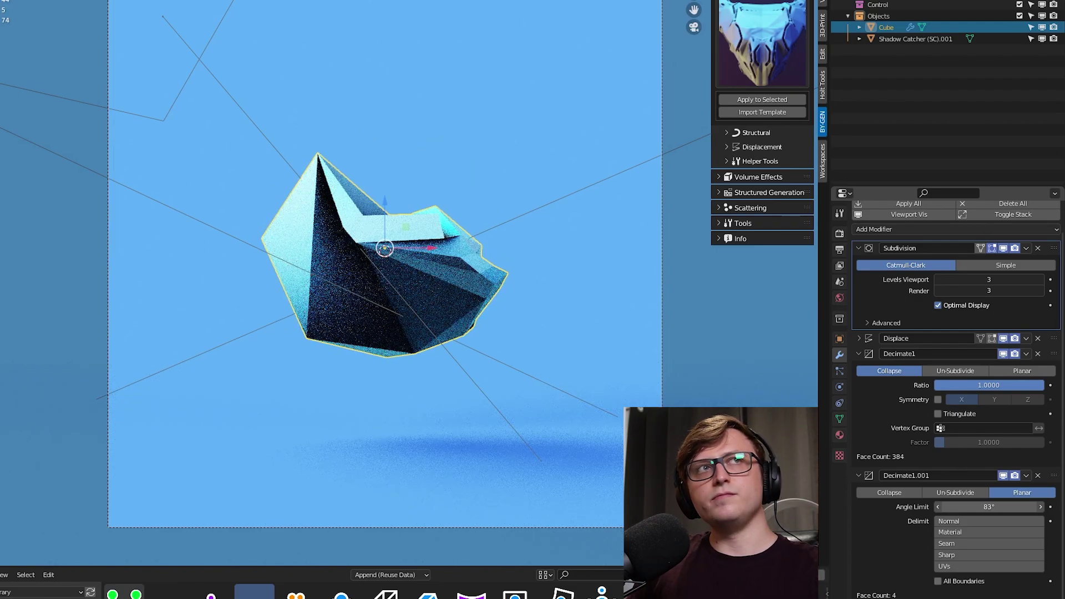
left_click_drag(988, 507, 942, 507)
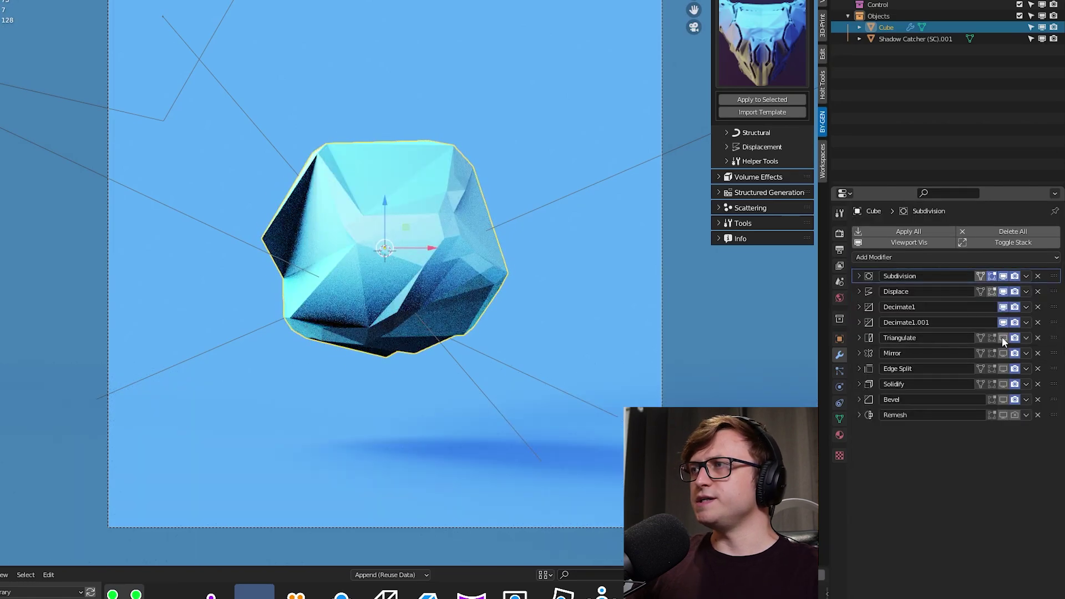
Show the Triangulate modifier in the viewport, open its settings and compare the shape with and without it.
left_click(1003, 338)
left_click(858, 338)
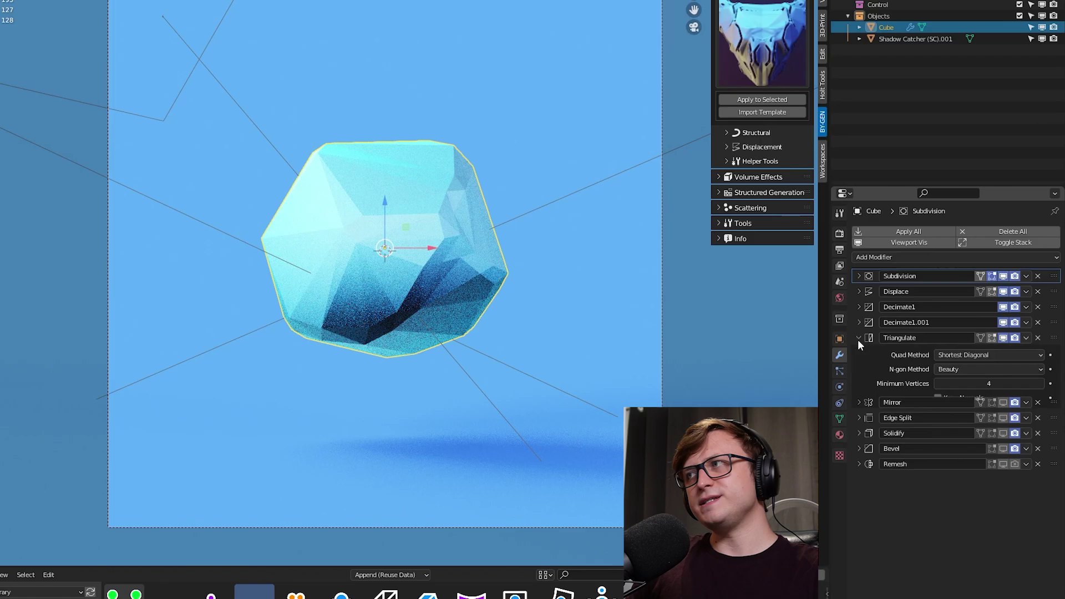
left_click(1003, 337)
left_click(1004, 337)
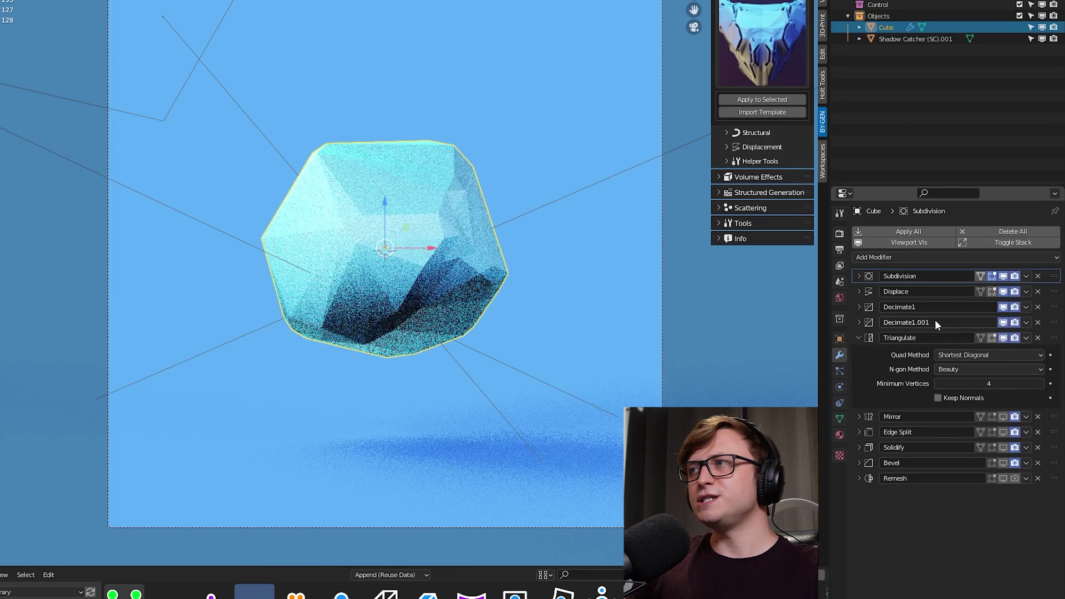
Show the Mirror modifier in the viewport and try a free rotation of the object to examine its symmetry.
left_click(859, 322)
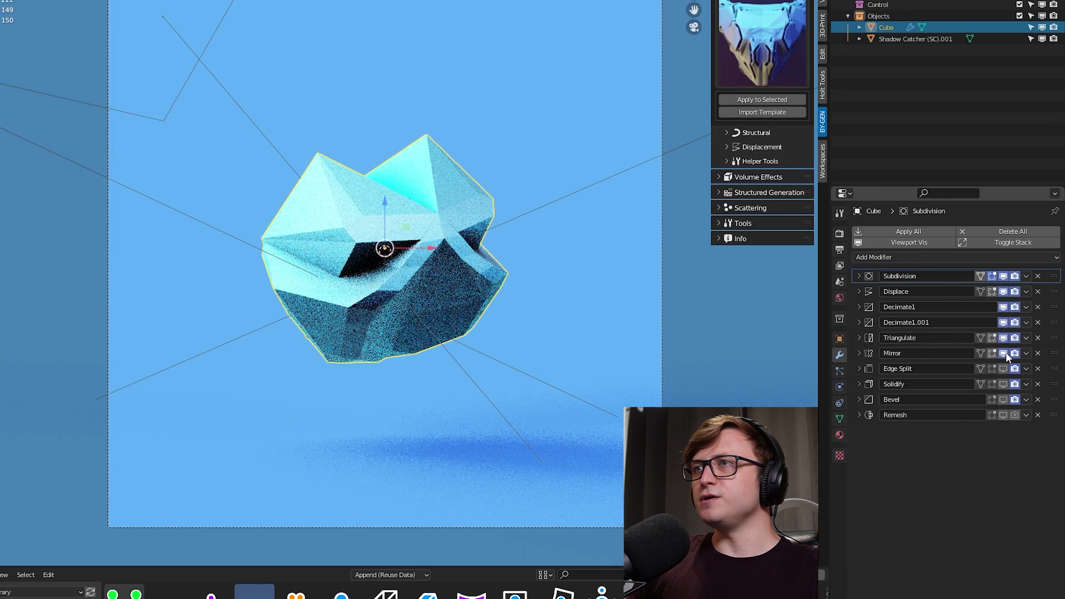
key("r")
key("r")
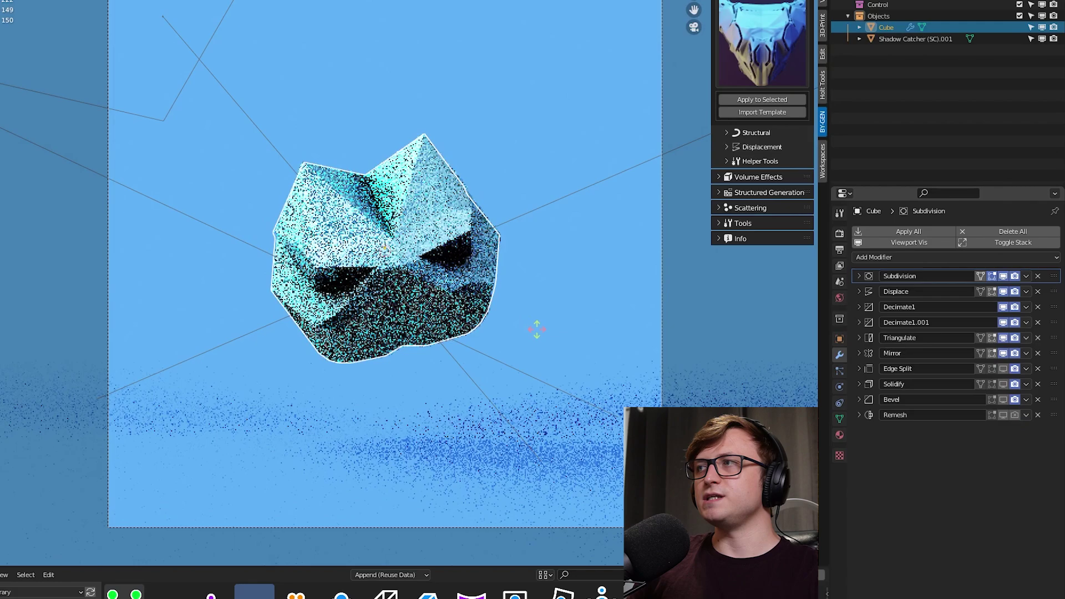
left_click(516, 330)
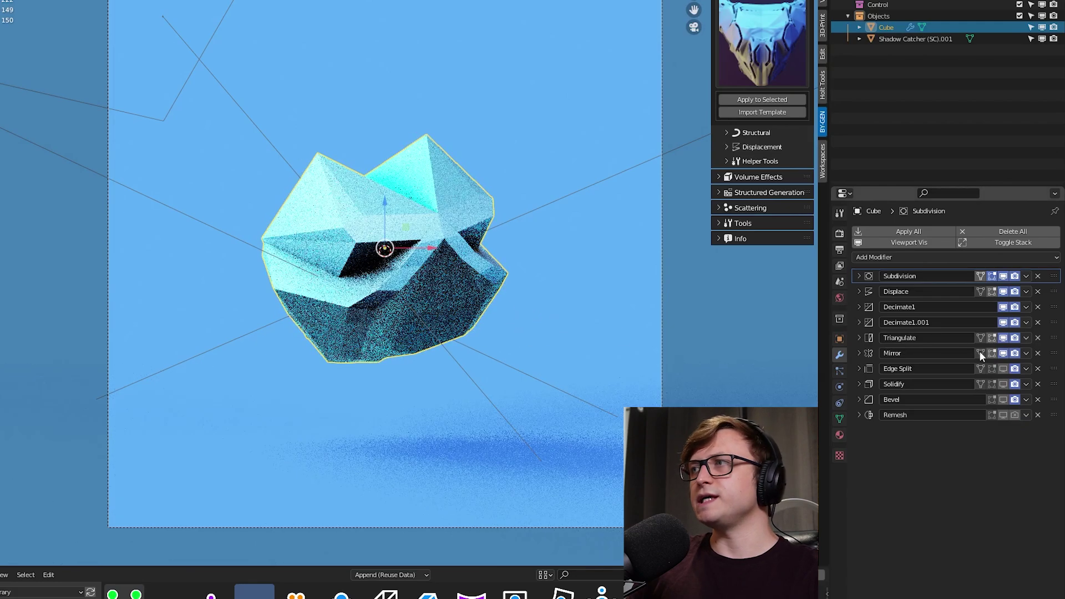
Hide the Mirror modifier in the viewport, try rotating the unmirrored object, and show the Edge Split modifier.
left_click(1002, 354)
key("r")
key("r")
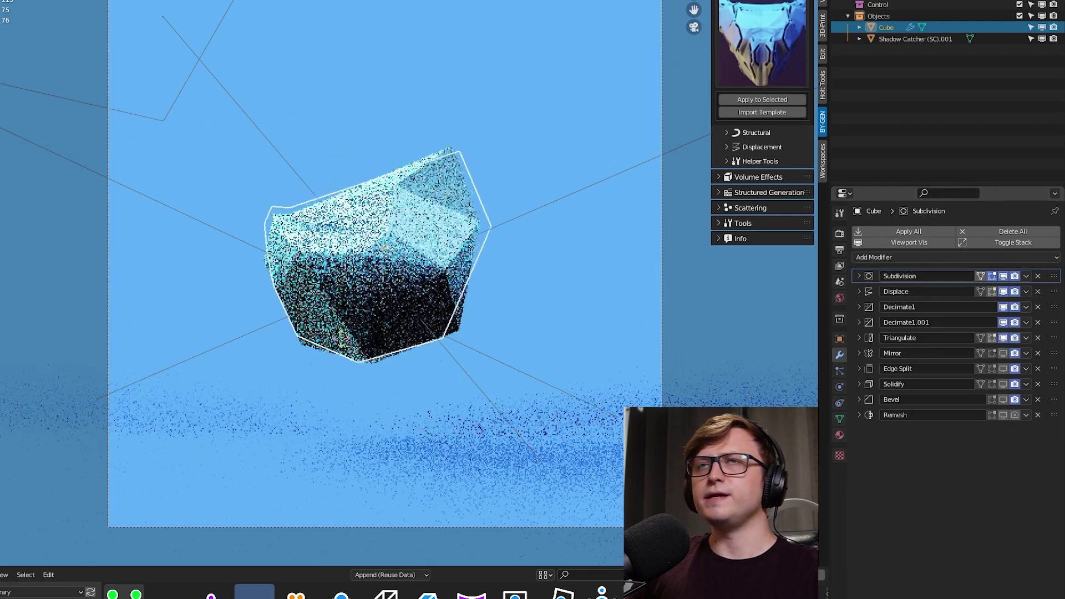
left_click(449, 259)
left_click(1002, 368)
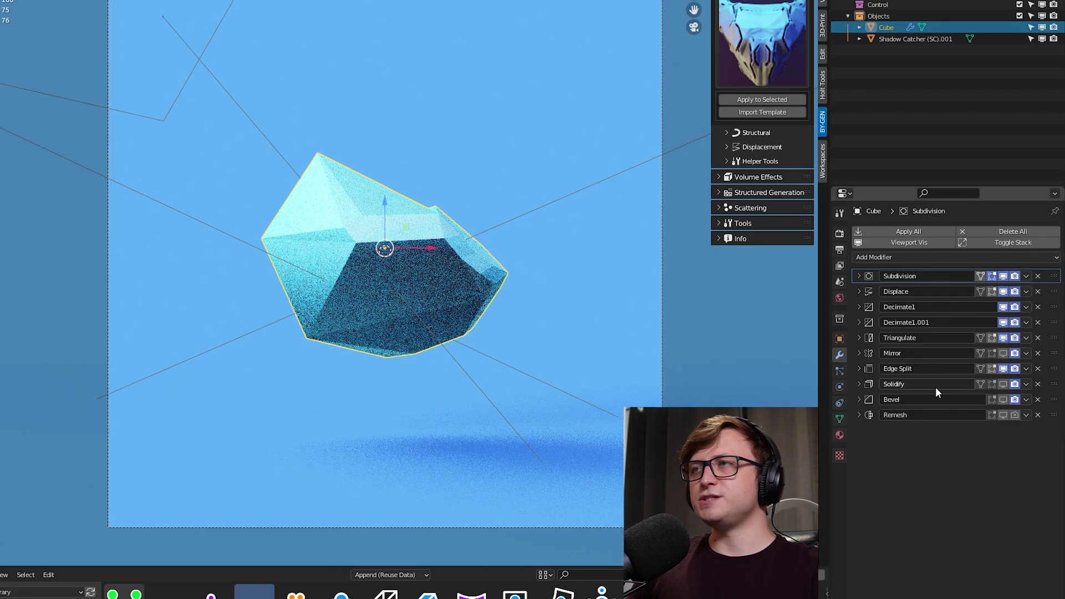
Show the Solidify modifier in the viewport, raise the Edge Split angle to 38° and look through the Solidify settings.
left_click(859, 368)
left_click_drag(998, 386, 996, 386)
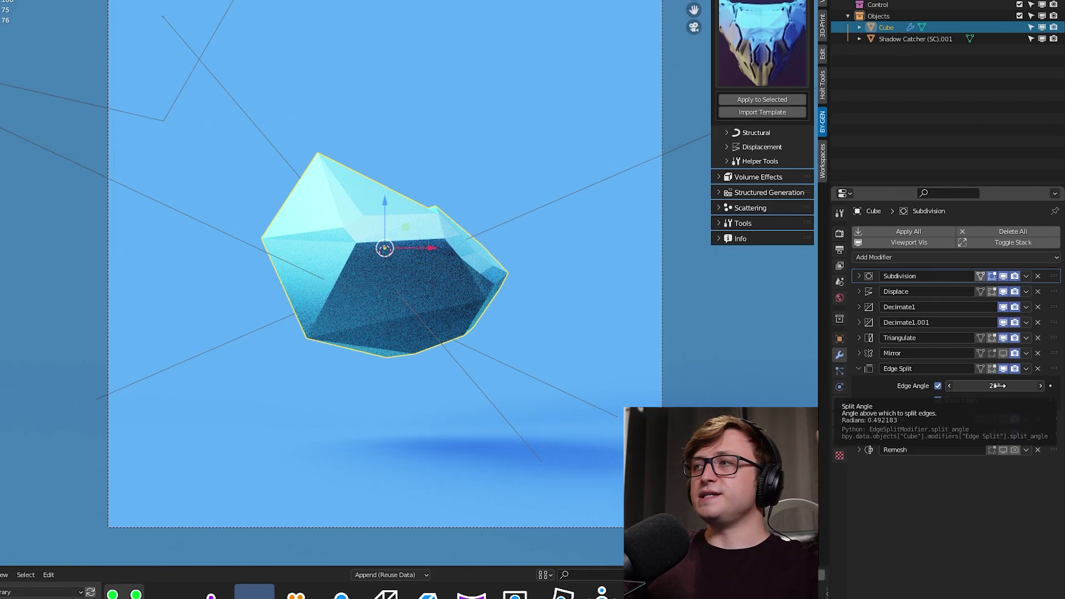
left_click(1003, 418)
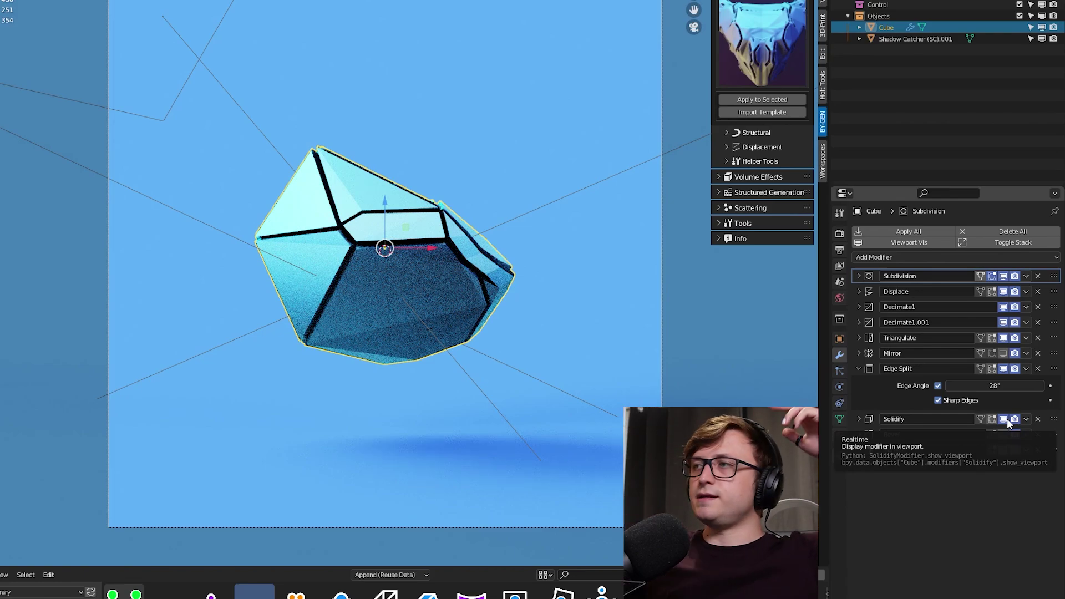
left_click(858, 419)
left_click_drag(1032, 386, 1007, 385)
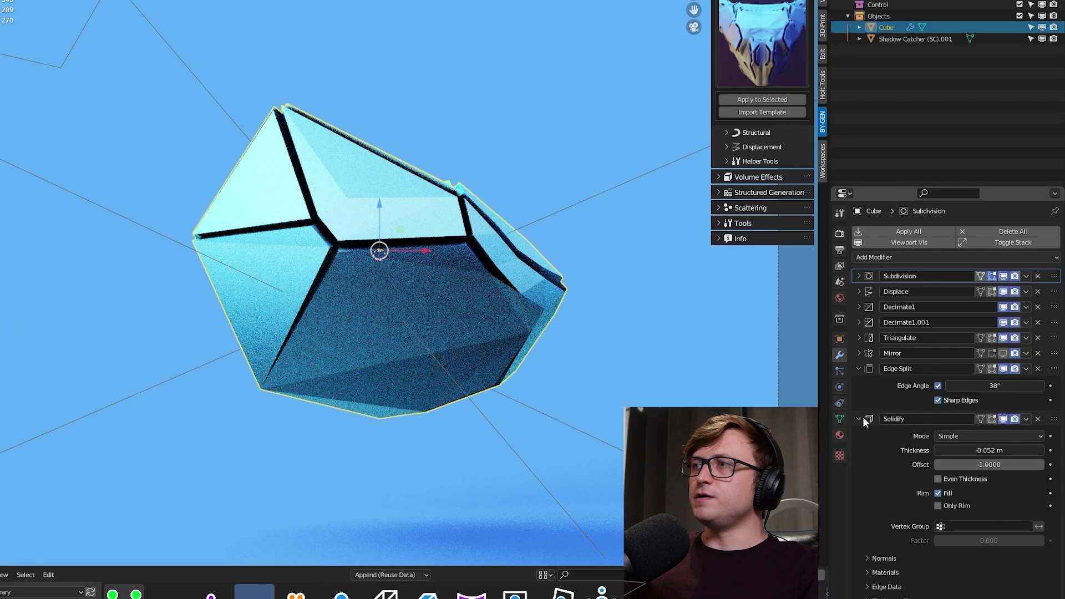
left_click(859, 419)
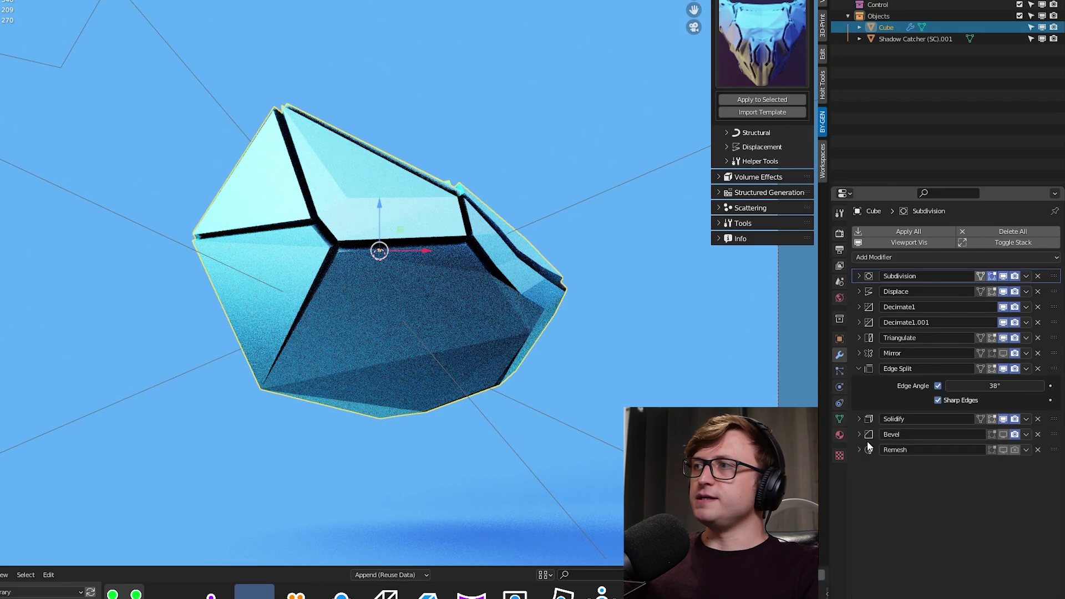
Show the Bevel modifier in the viewport and compare smooth shading on the cube, finishing with flat shading.
left_click(998, 434)
scroll(325, 278, "up", 5)
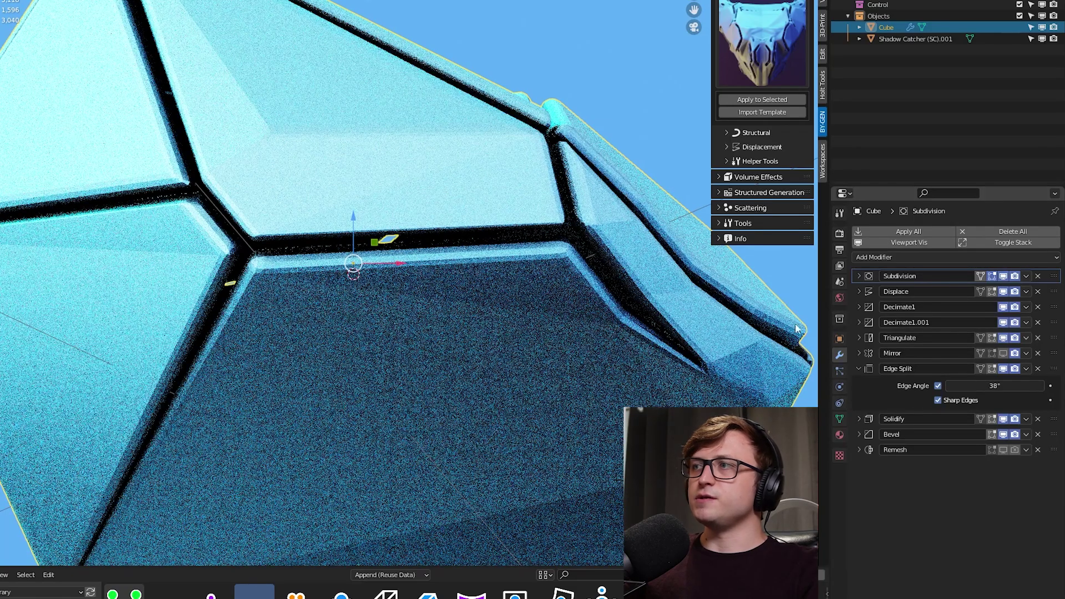
right_click(443, 279)
left_click(443, 279)
right_click(279, 263)
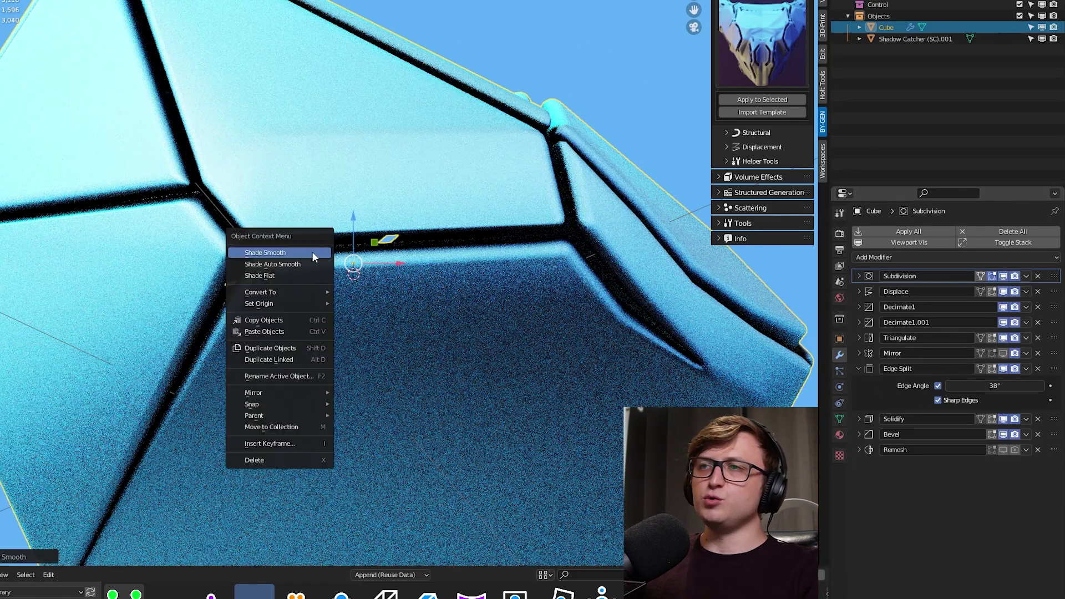
left_click(298, 275)
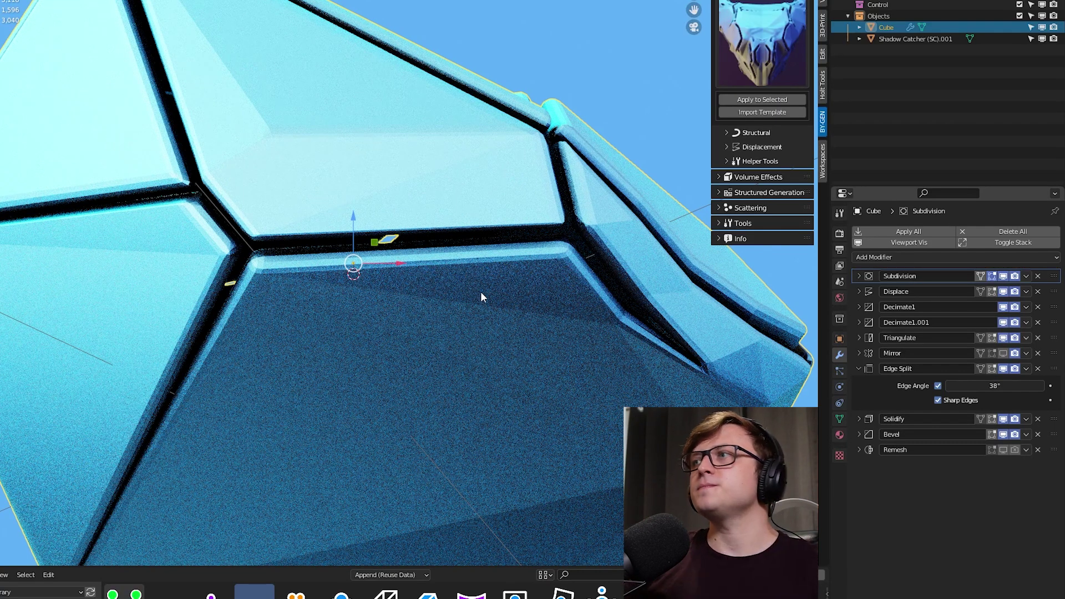
scroll(480, 291, "down", 4)
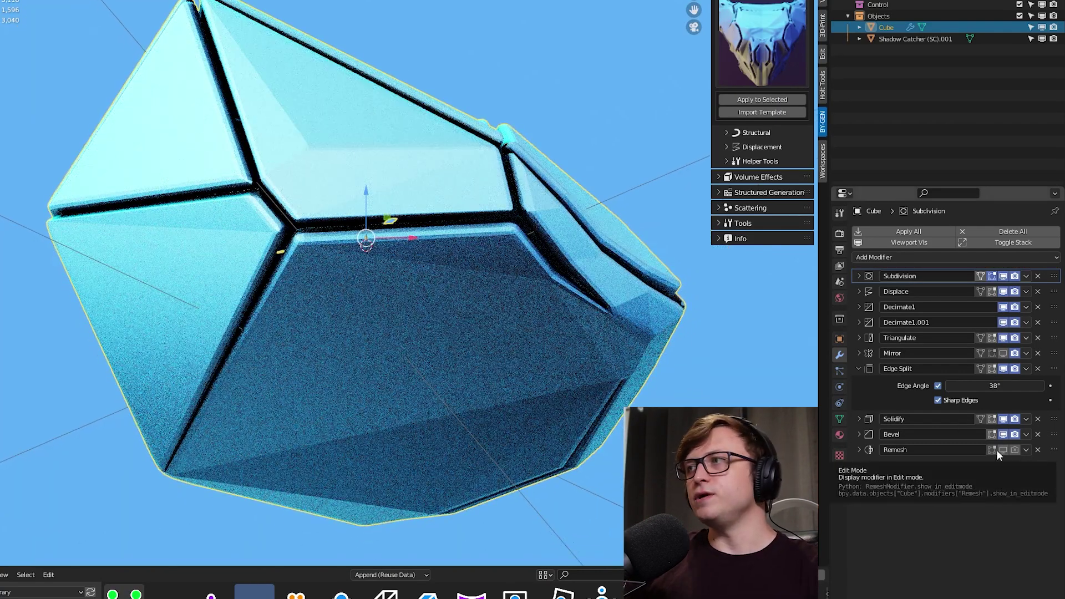
Show the Remesh modifier in the viewport, examine the panel edges up close, and hide the modifier again.
left_click(1004, 450)
scroll(338, 302, "up", 5)
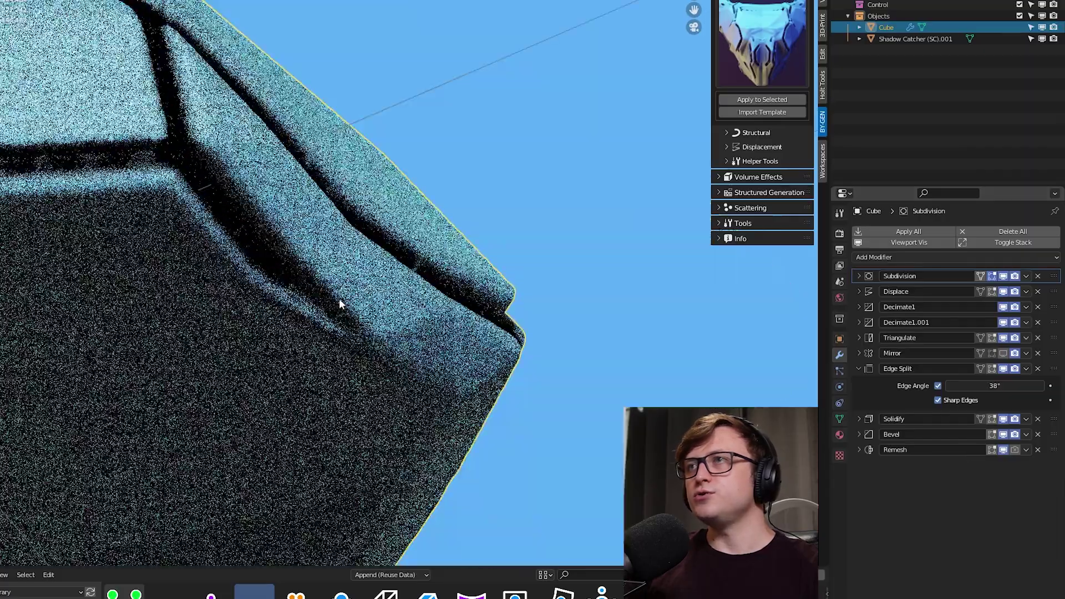
scroll(333, 335, "down", 5)
middle_click_drag(281, 349, 309, 364)
left_click(1003, 449)
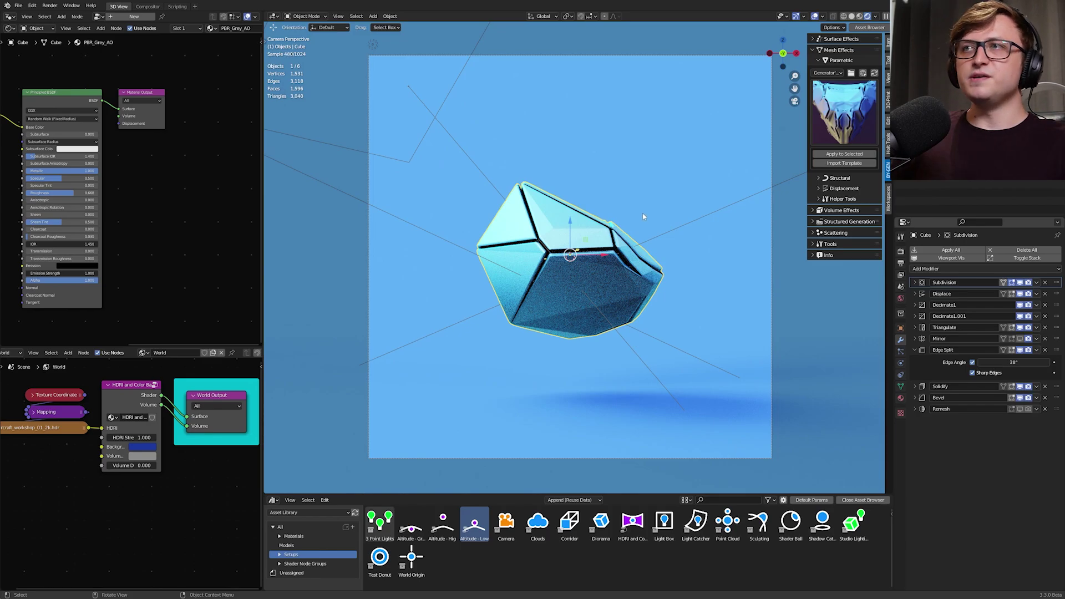
Try a free rotation of the cube and switch the Asset Browser area to the Timeline editor.
key("r")
key("r")
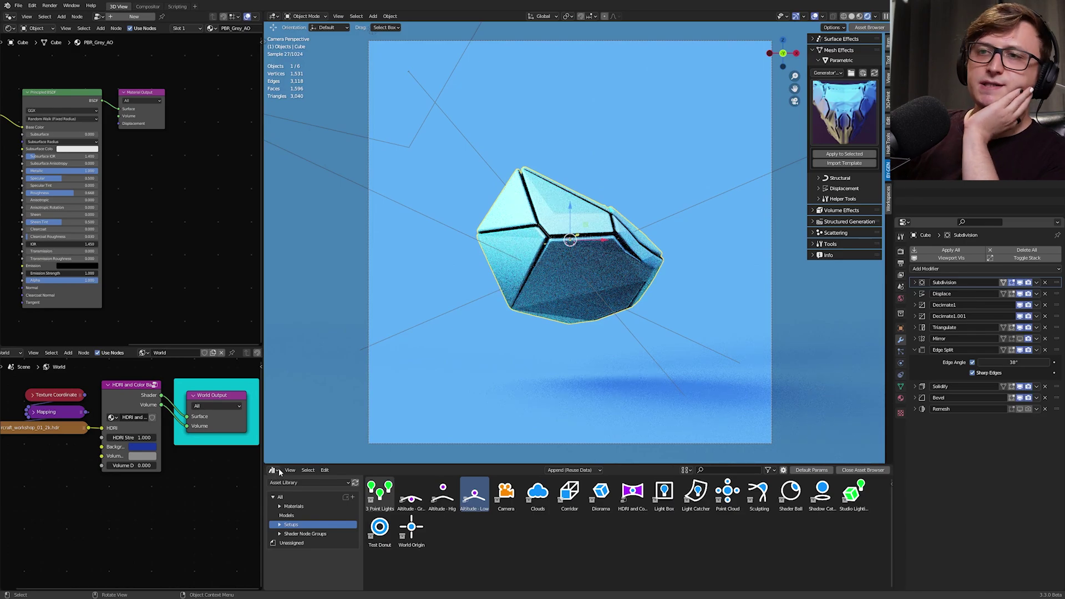
left_click(276, 470)
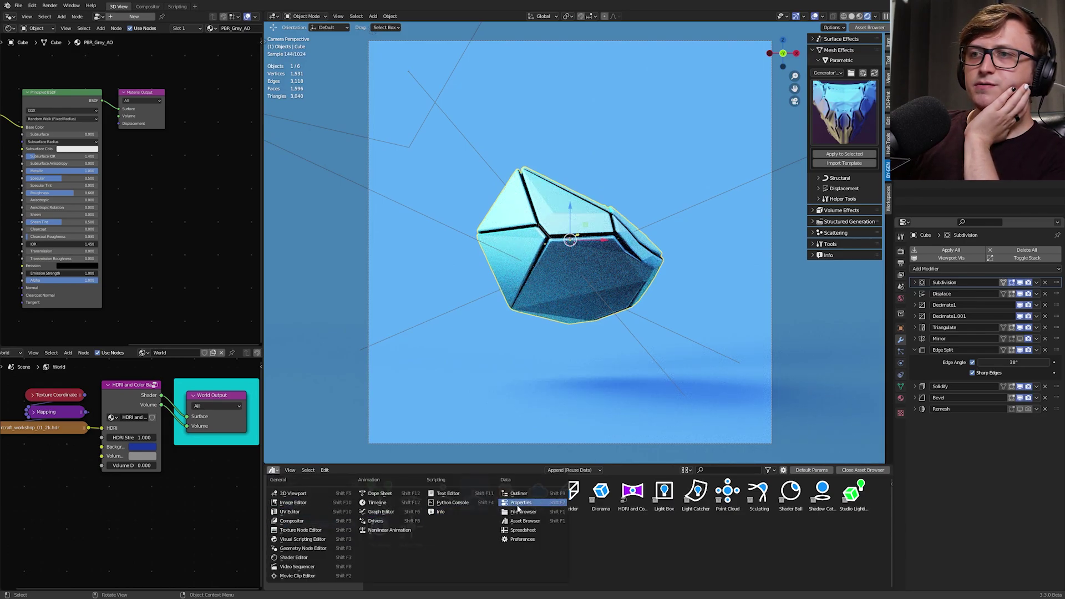
left_click(383, 503)
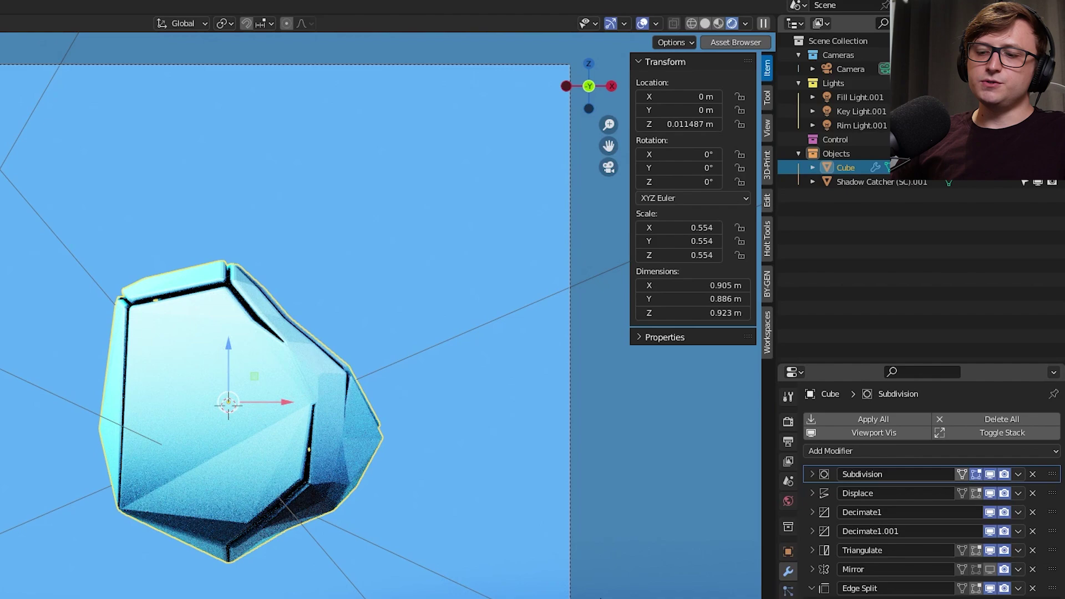
Display the cube's transform values in the 3D viewport and set its X, Y and Z rotation to 0°.
key("n")
key("n")
key("n")
key("n")
key("n")
key("n")
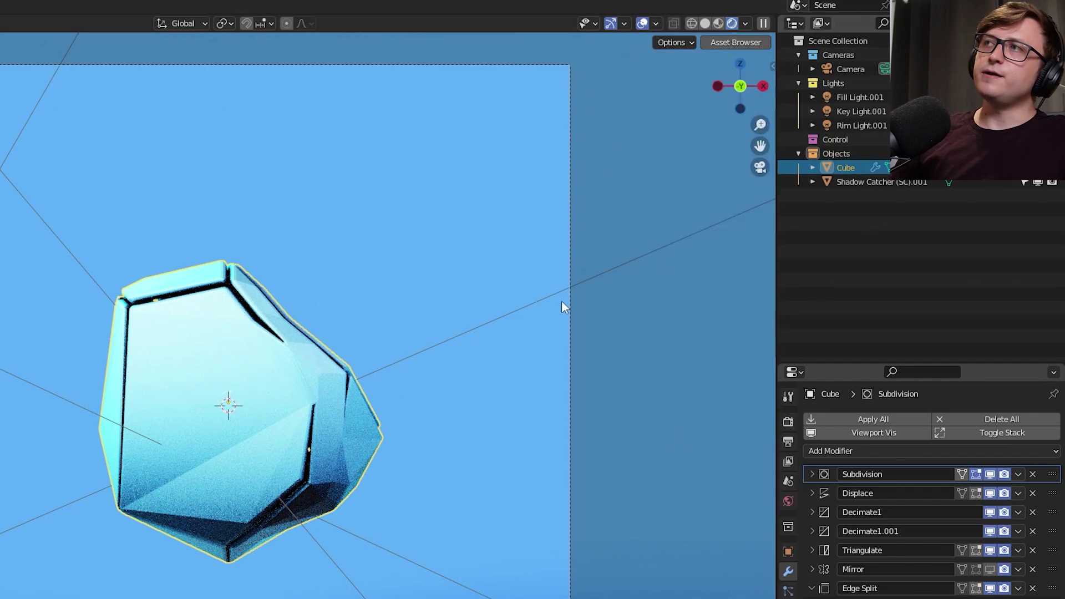
left_click_drag(672, 150, 672, 181)
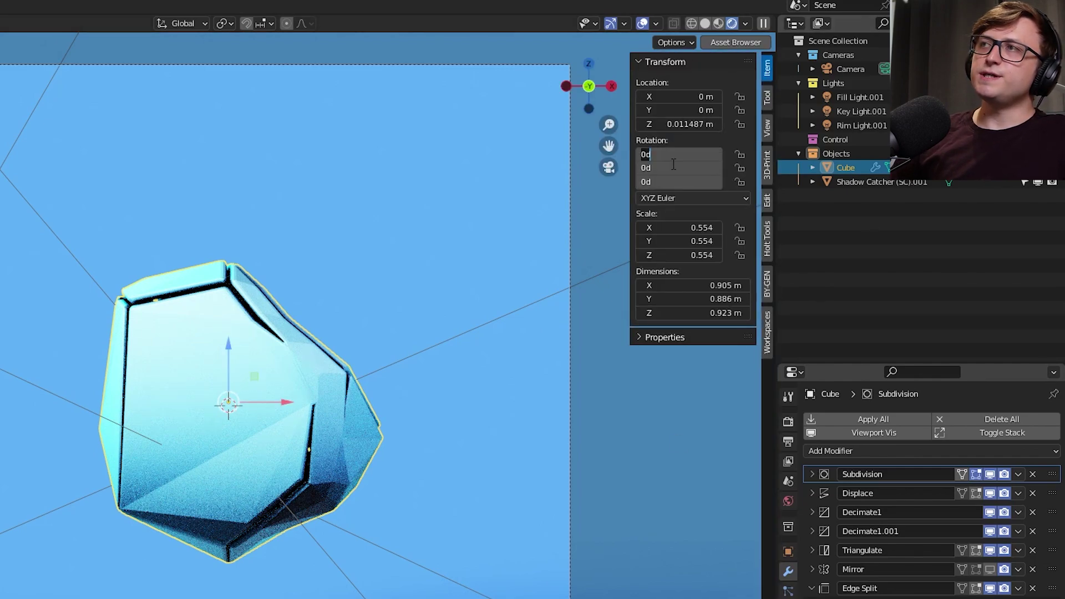
type("0")
key("Return")
key("r")
key("r")
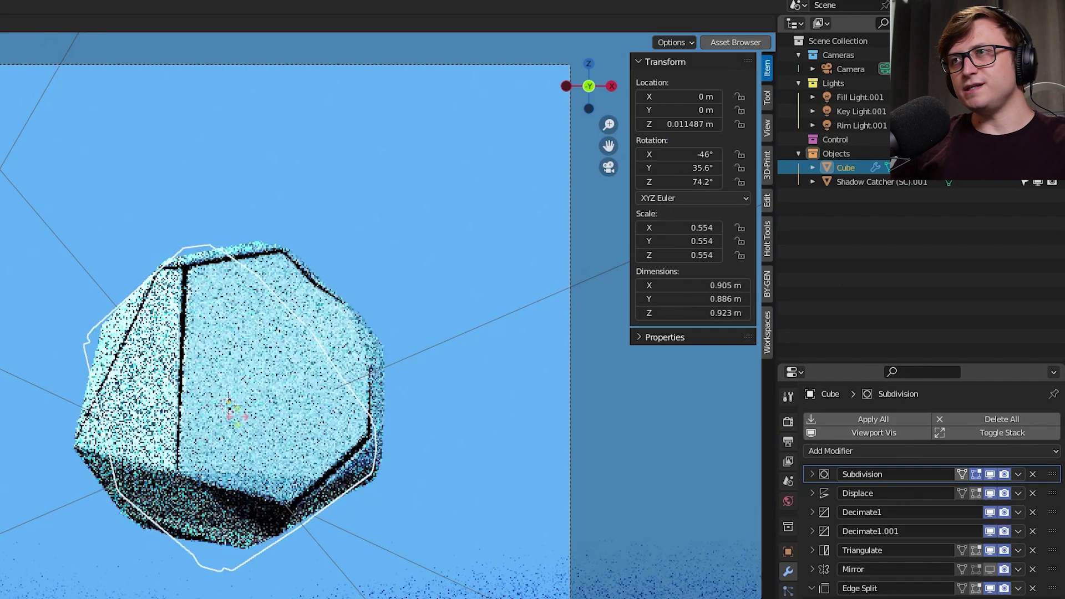
key("Escape")
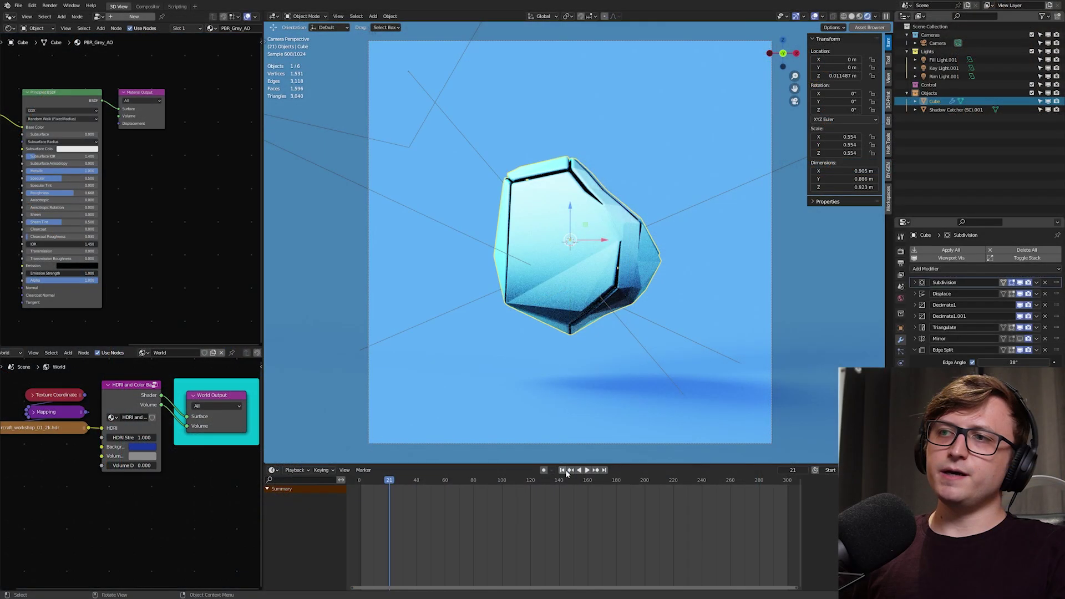
Insert keyframes for the cube's rotation at frame 1.
left_click(562, 470)
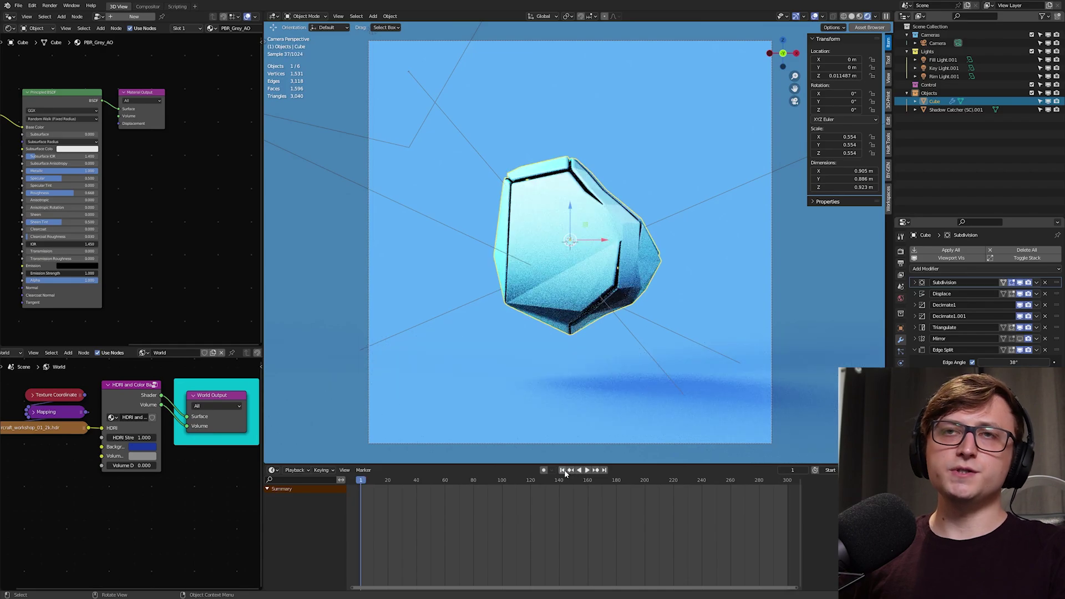
left_click(604, 471)
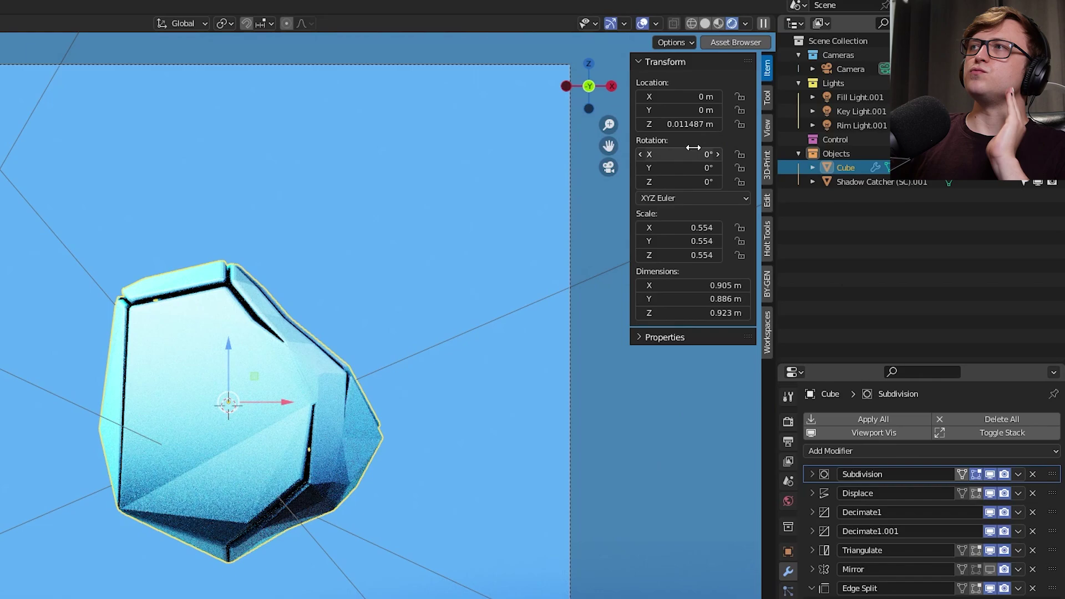
right_click(843, 92)
left_click(691, 149)
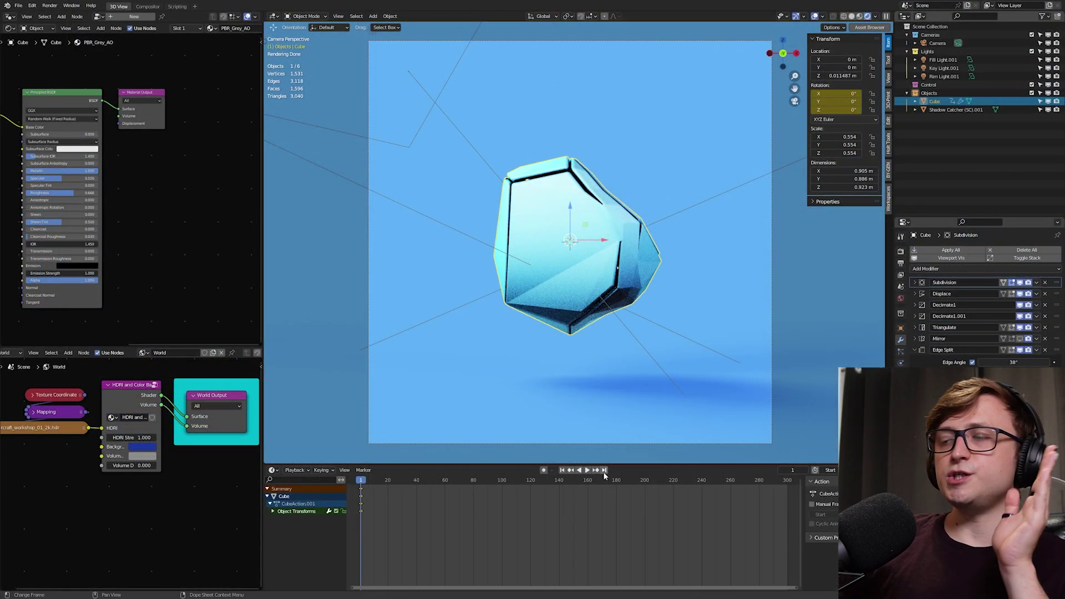
Set the cube's Z rotation to 360° at frame 300, keyframe the rotation and preview the spin along the timeline.
left_click(675, 372)
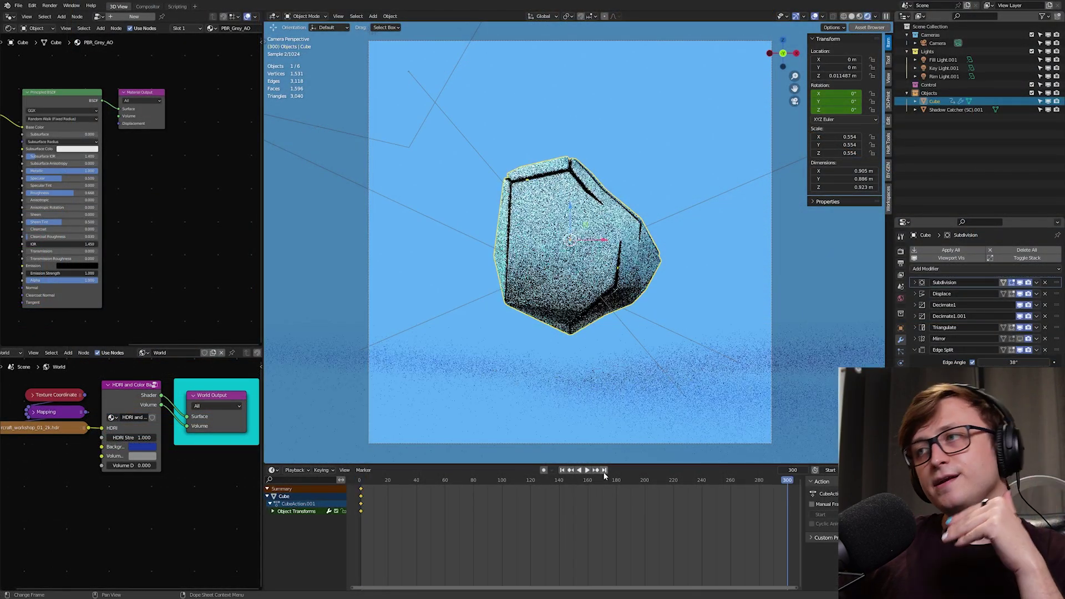
left_click(846, 111)
type("360")
key("Return")
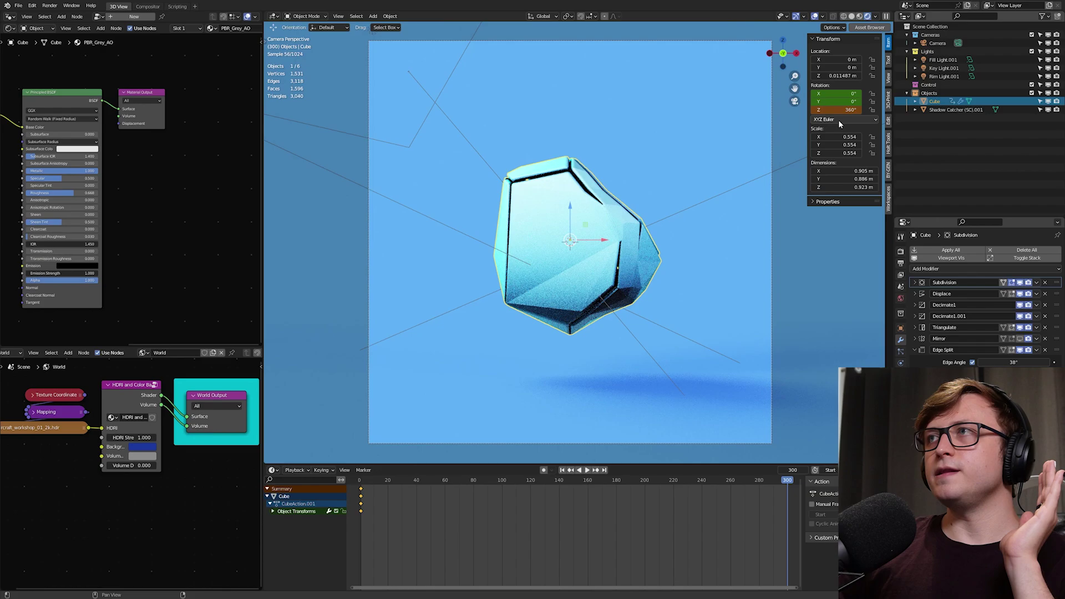
right_click(838, 110)
left_click(838, 112)
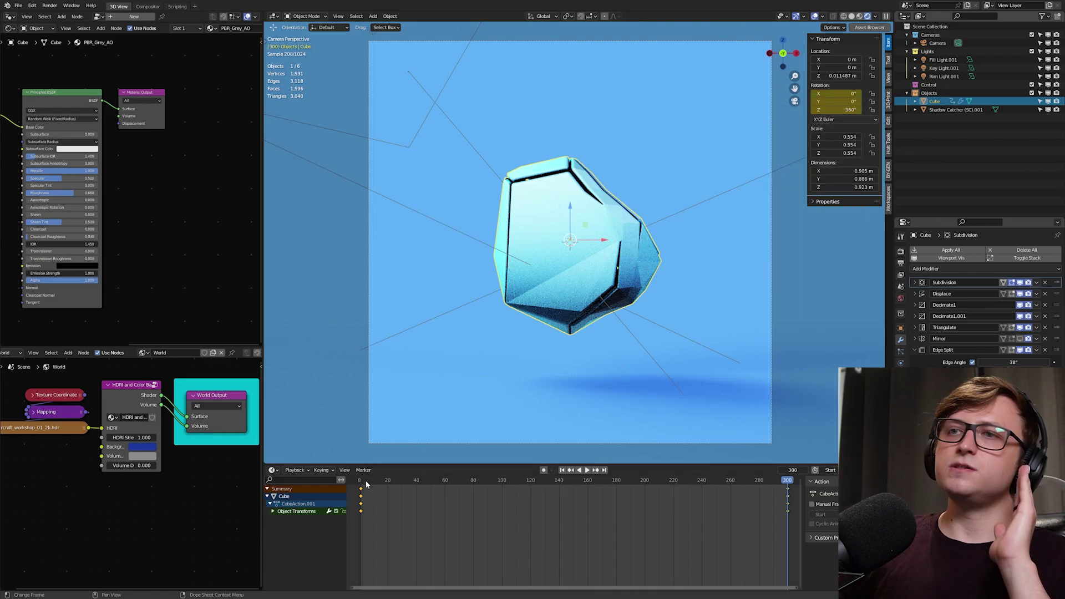
left_click_drag(364, 483, 705, 470)
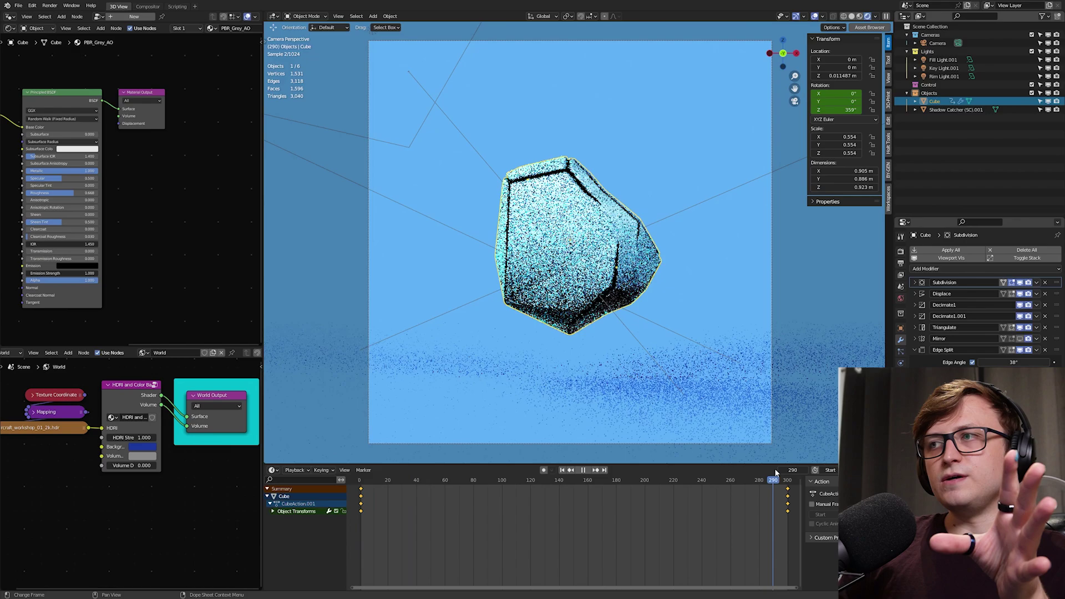
left_click_drag(775, 472, 695, 481)
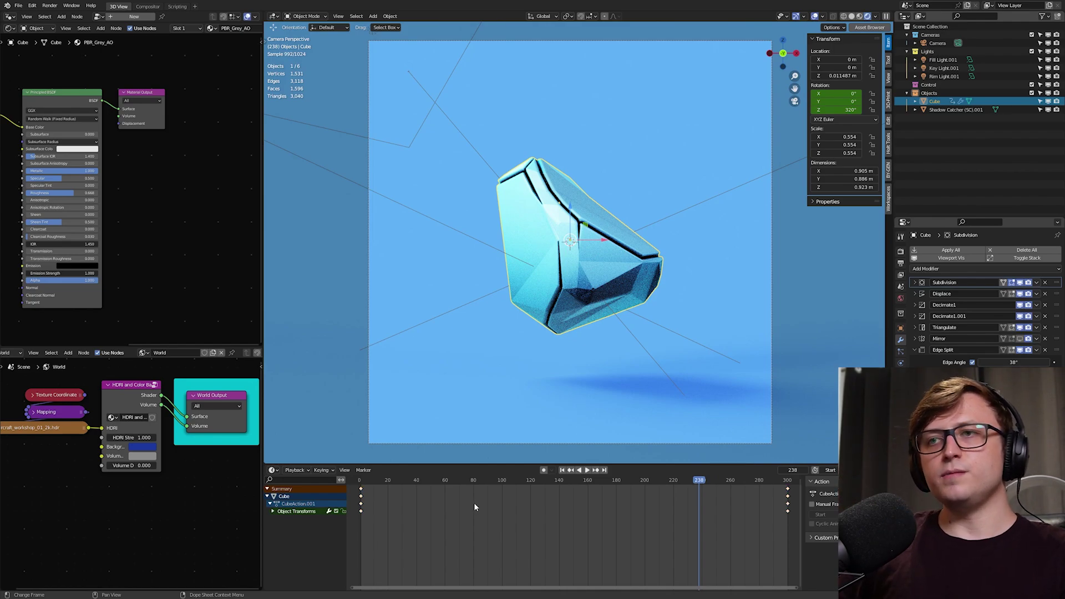
Set the interpolation of the cube's rotation keyframes to Linear and play the animation to check the spin.
right_click(375, 507)
mouse_move(364, 509)
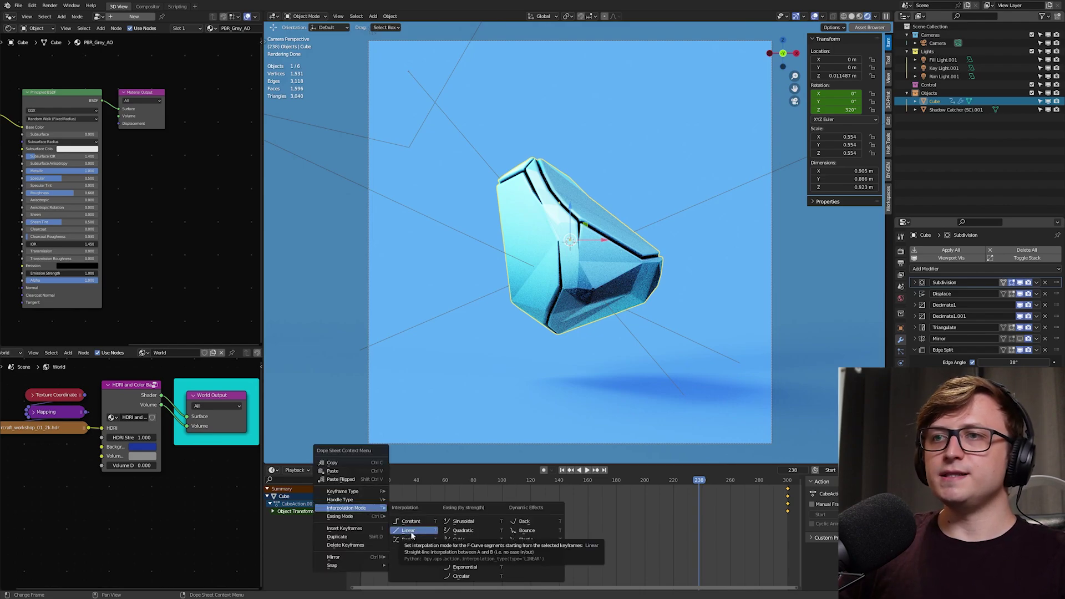
left_click(409, 531)
key("space")
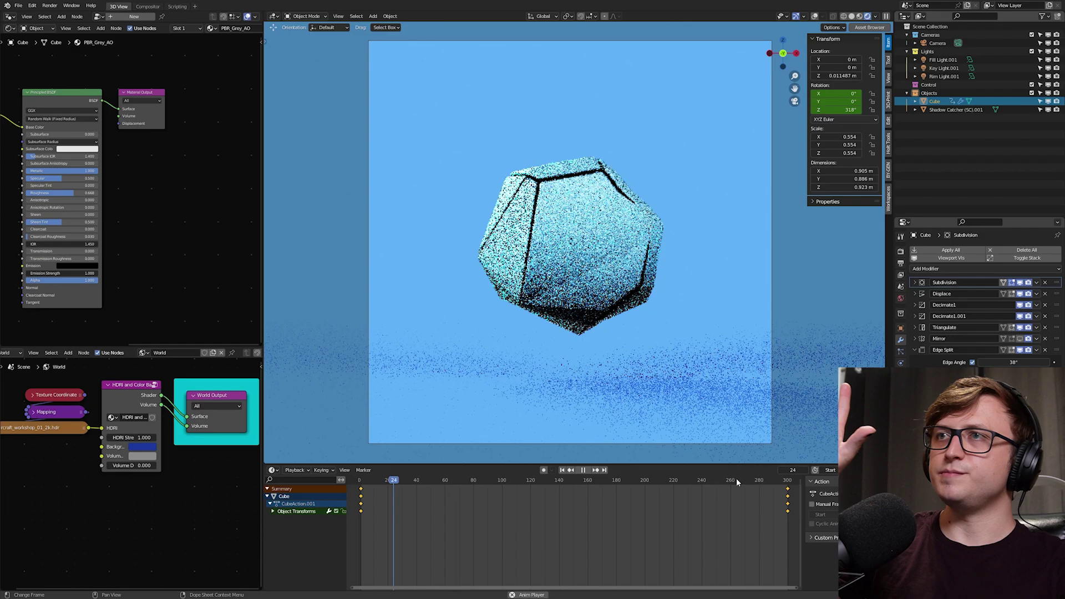
key("Escape")
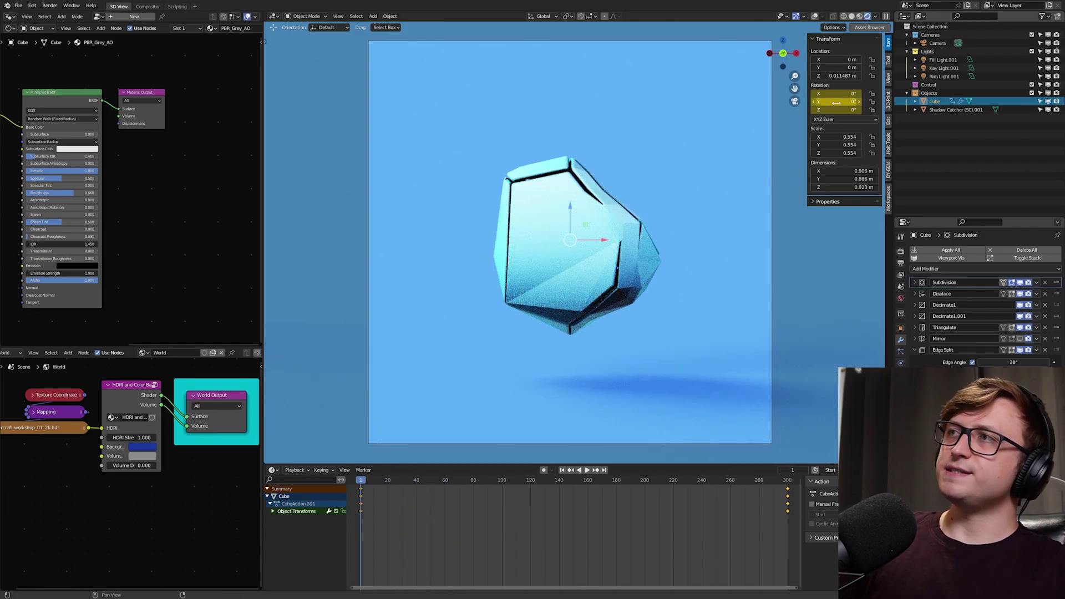
Set the cube's Y rotation to 360° at frame 300 and replace the rotation keyframes there.
left_click(603, 470)
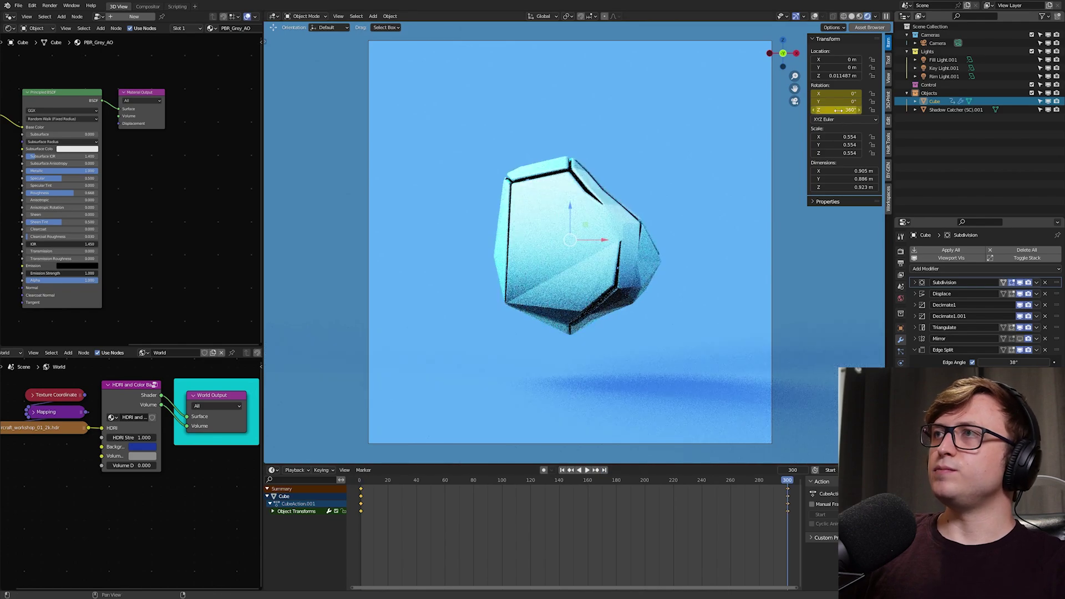
key("Return")
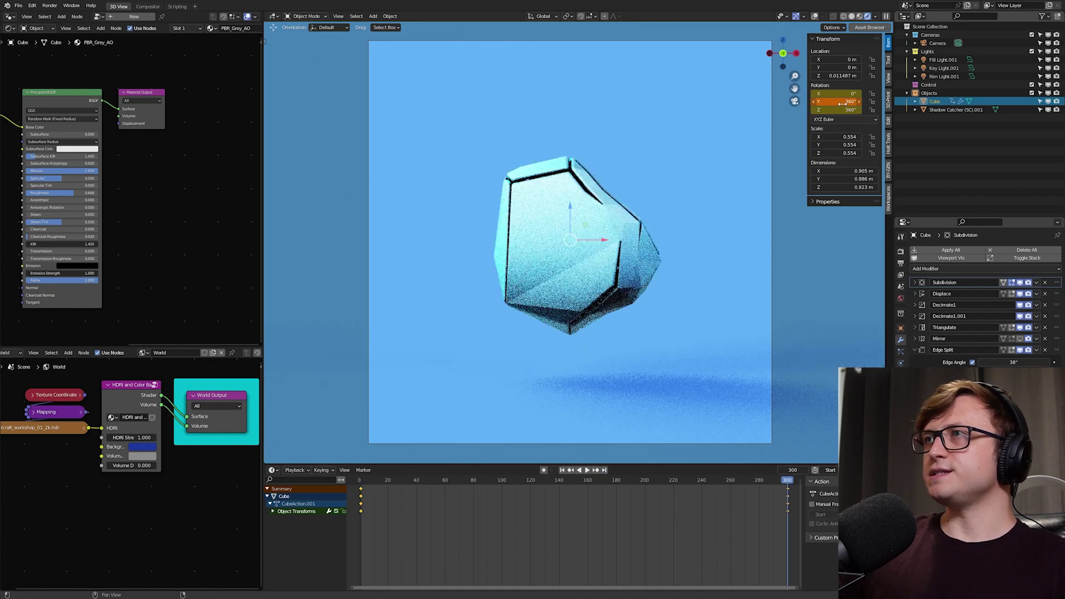
right_click(843, 104)
left_click(842, 103)
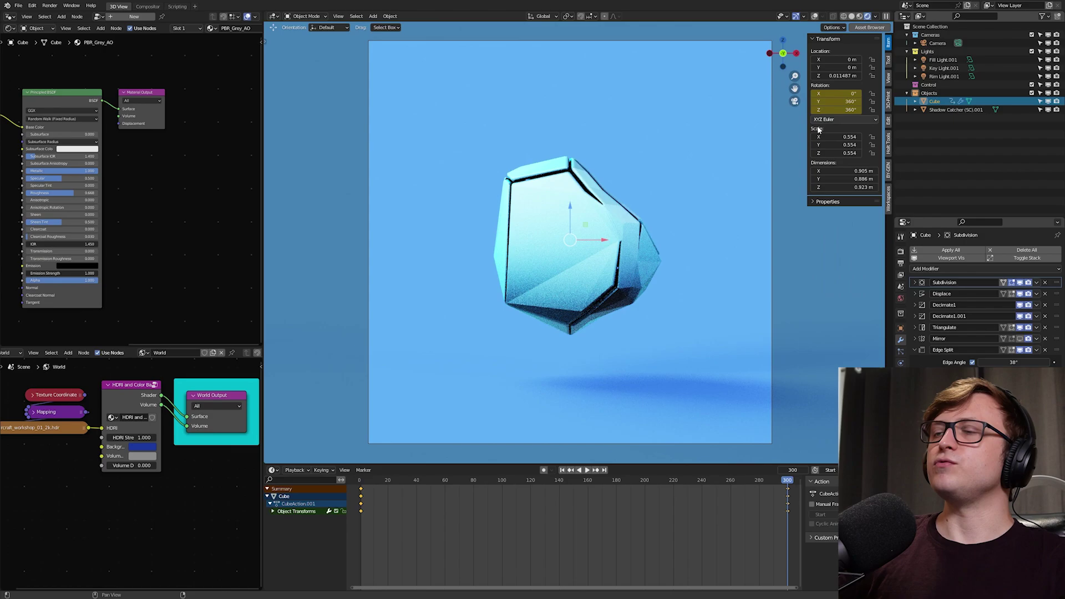
Play and scrub the animation from the first frame to examine the combined Y and Z rotation.
key("space")
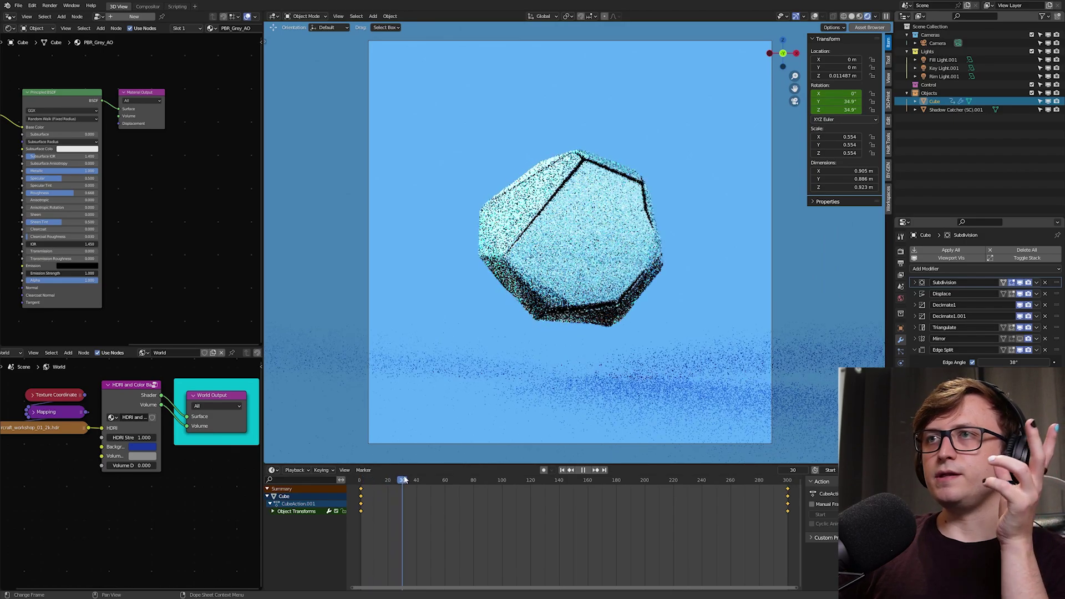
left_click_drag(404, 479, 663, 468)
key("space")
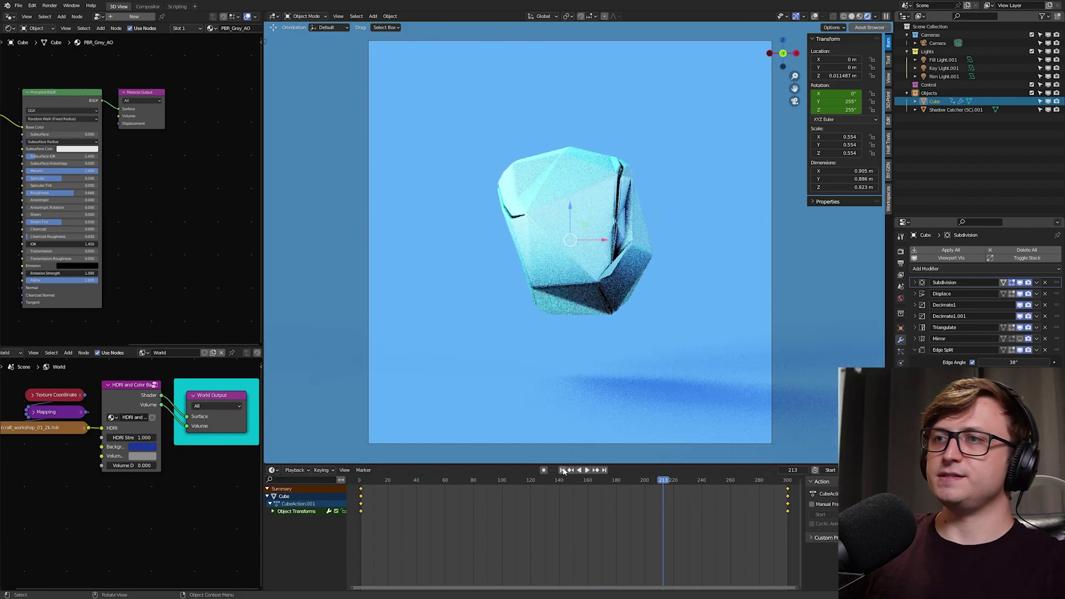
left_click(562, 470)
key("space")
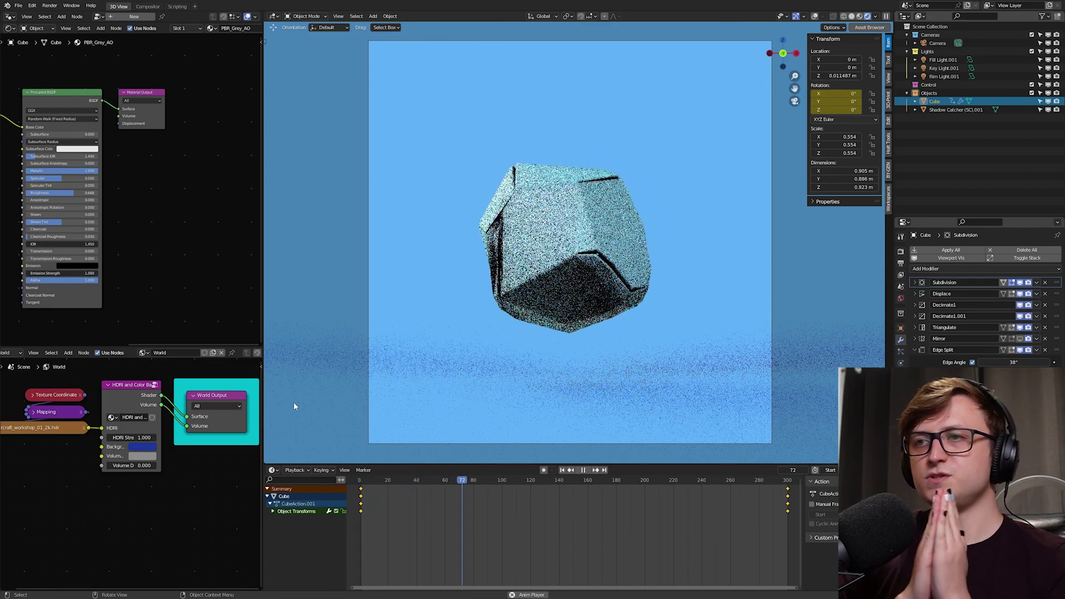
key("space")
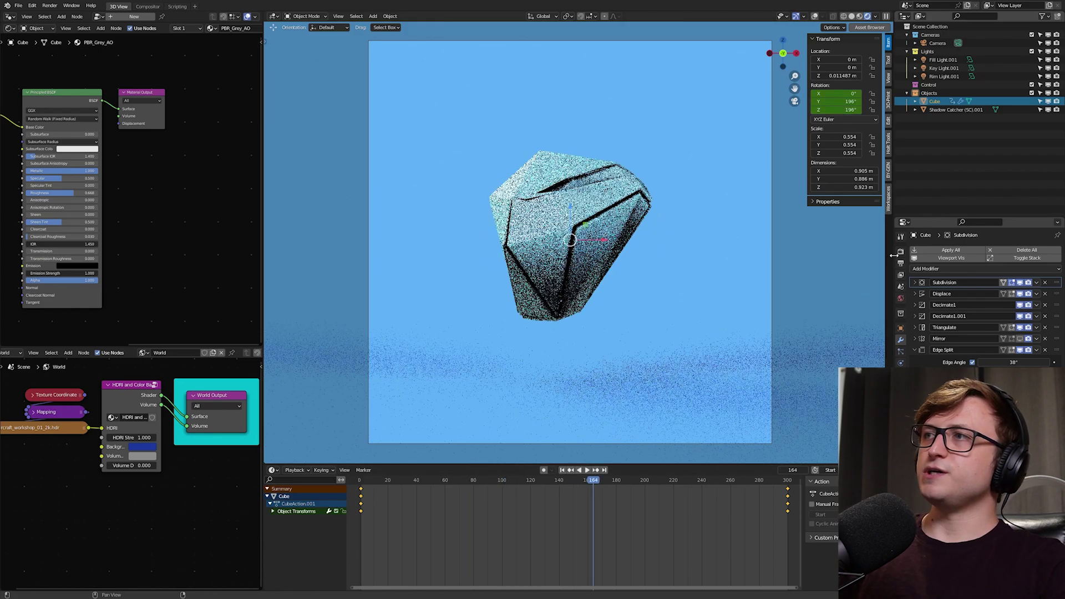
Enable viewport denoising in the Cycles render settings and play the animation to check the result.
left_click(900, 251)
left_click(926, 350)
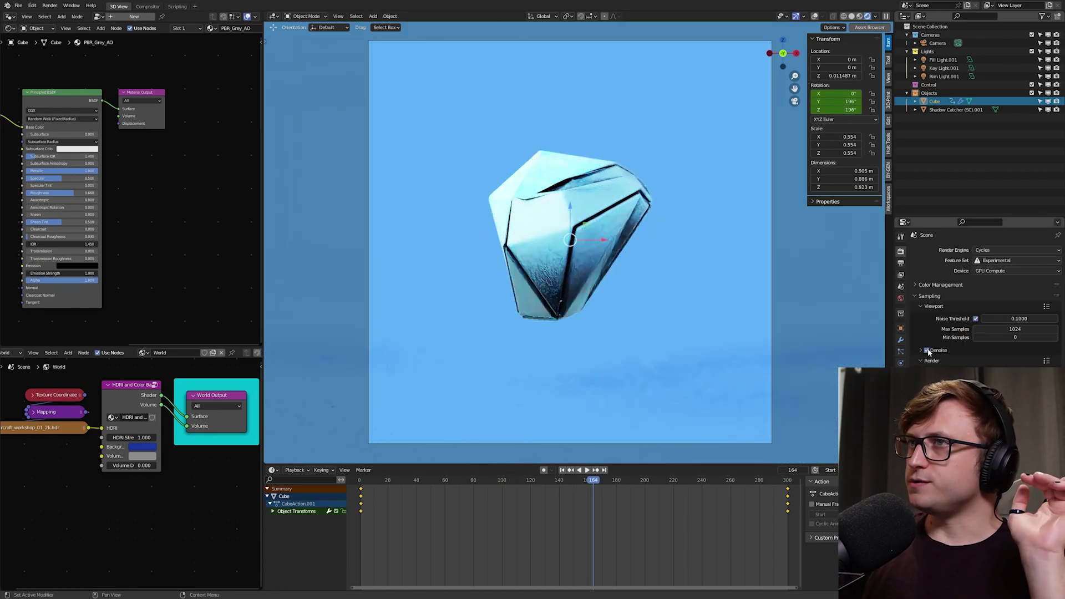
left_click(446, 478)
key("space")
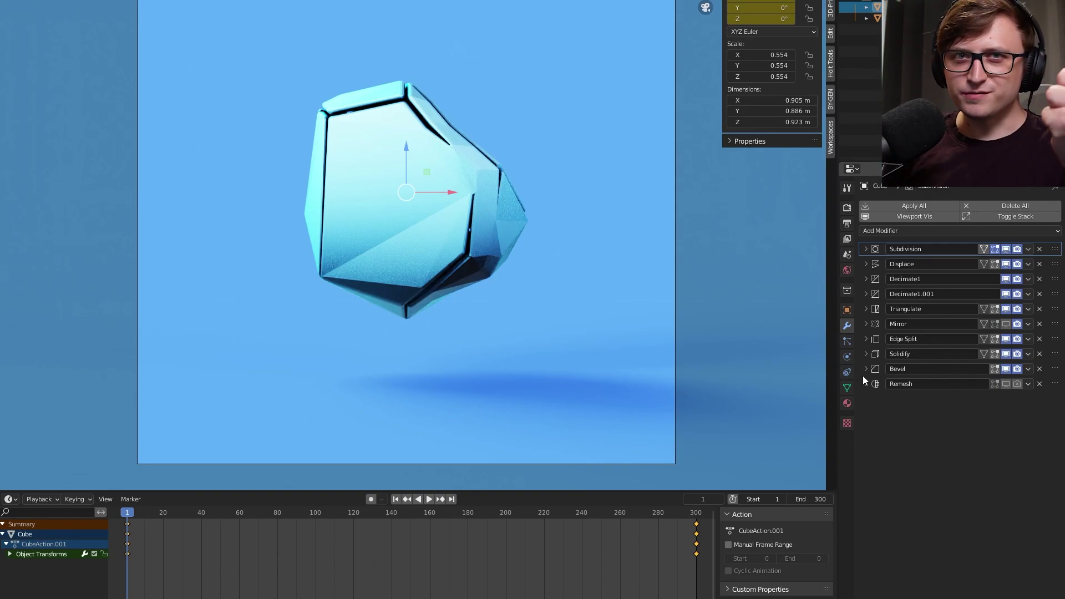
Keyframe the Displace modifier's strength at -0.100 on frame 1.
left_click(867, 264)
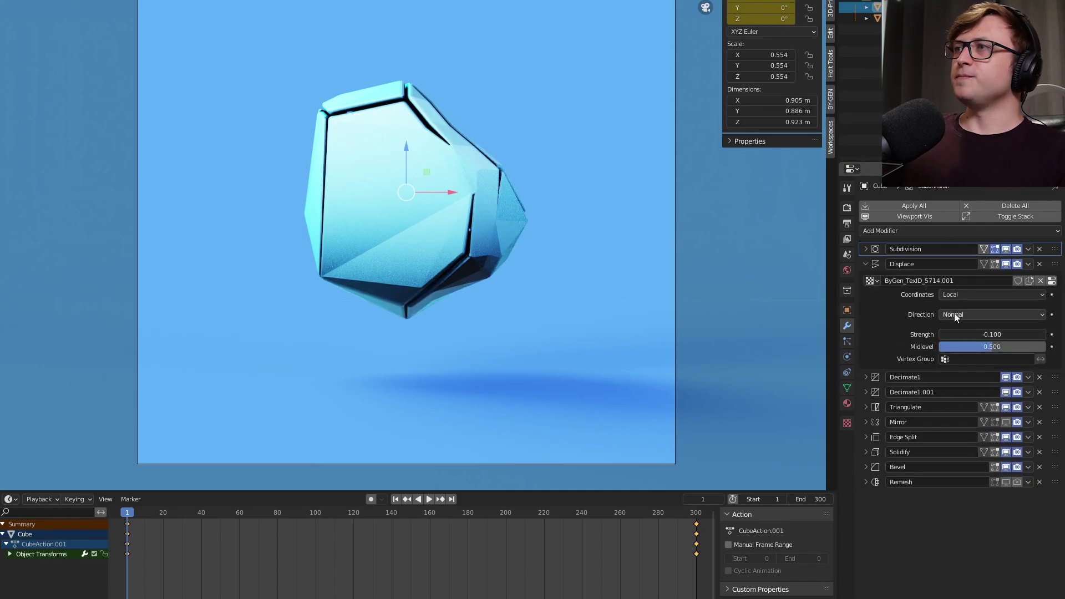
left_click_drag(992, 334, 964, 334)
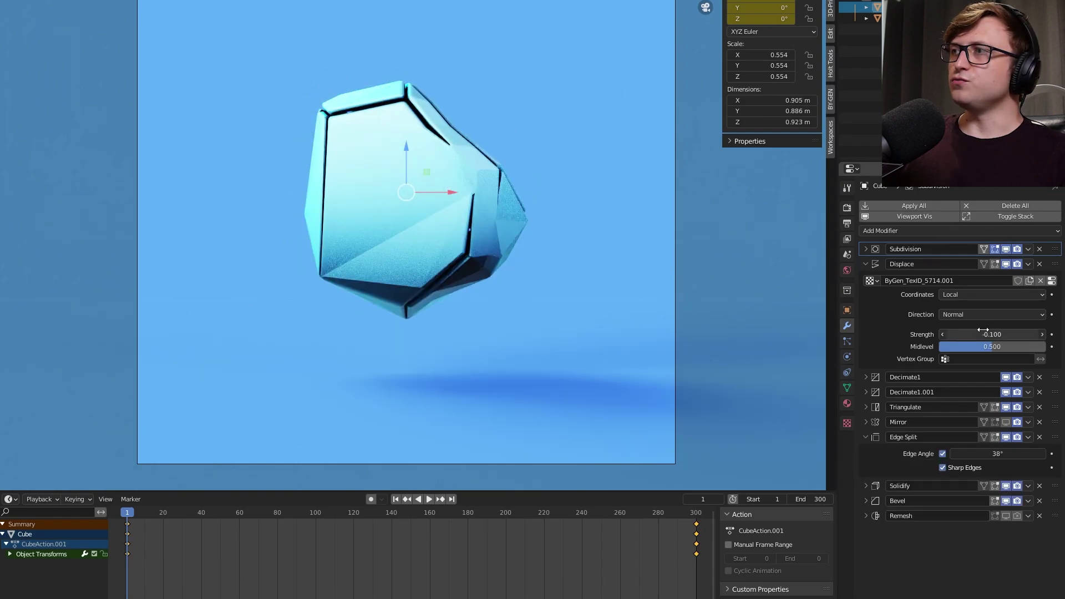
right_click(982, 334)
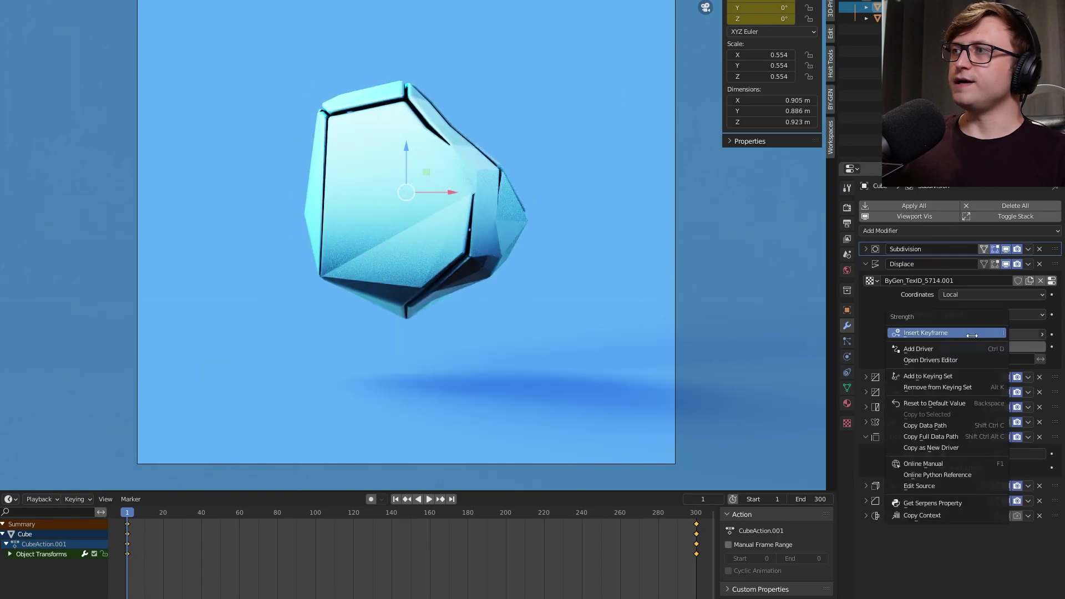
left_click(971, 334)
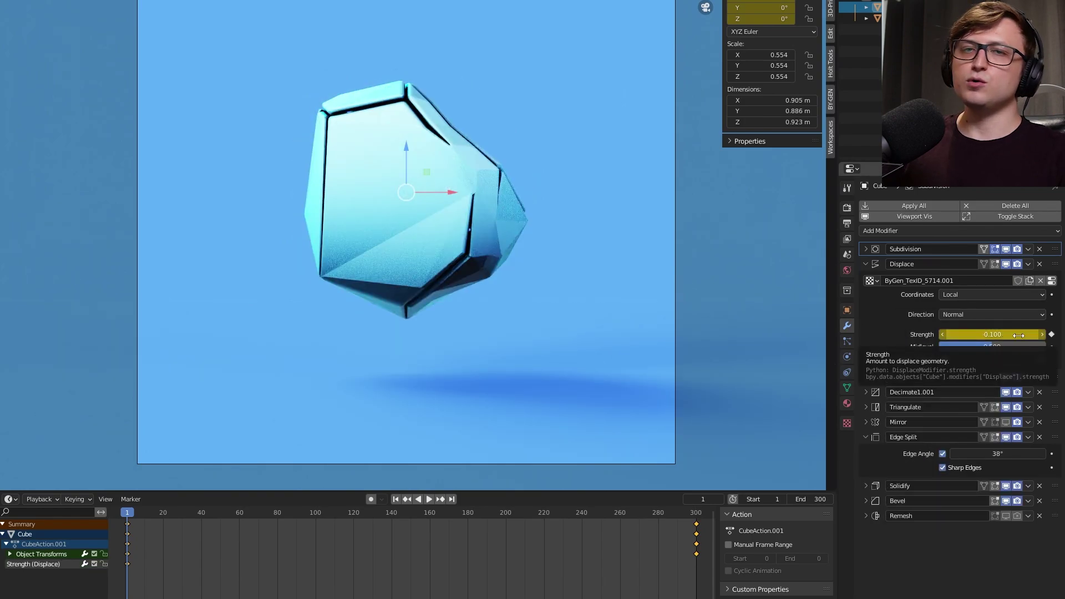
Enable auto keying and change the Displace strength at frame 82.
mouse_move(288, 513)
left_mouse_down()
mouse_move(325, 521)
mouse_move(235, 513)
mouse_move(281, 518)
left_mouse_up()
key("space")
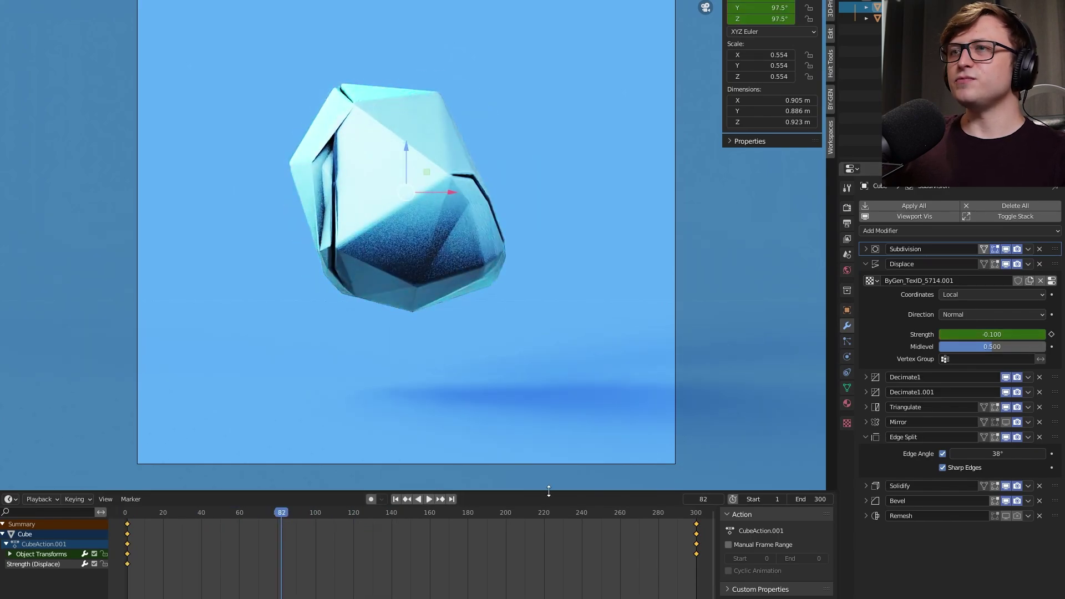
left_click(370, 501)
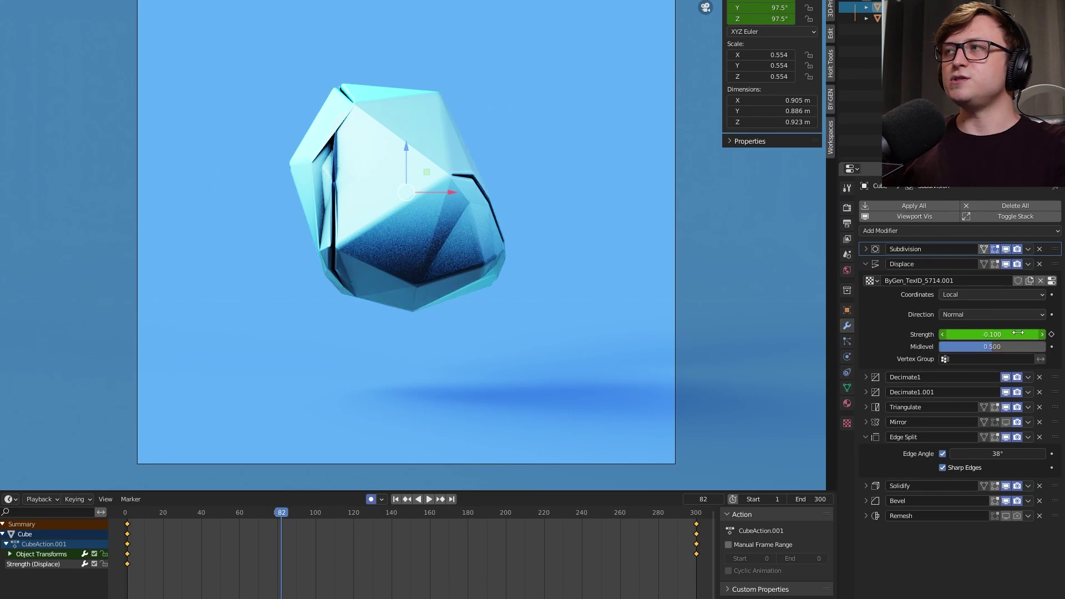
left_click_drag(1017, 333, 458, 488)
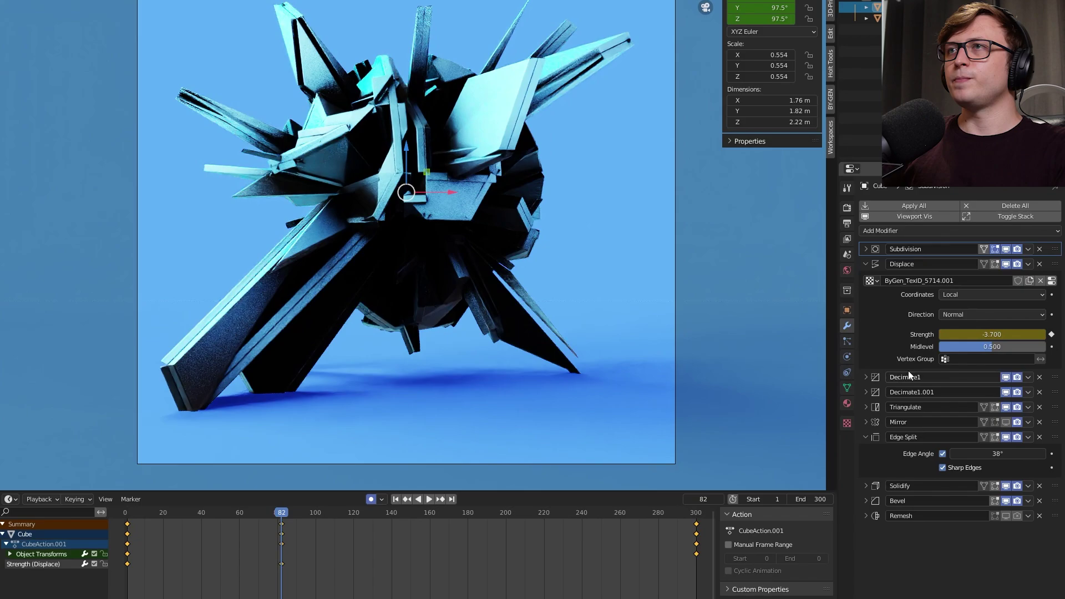
left_click_drag(985, 336, 950, 333)
Keyframe the Displace strength at -0.230 on frame 147 and -0.660 on frame 218.
left_click(405, 514)
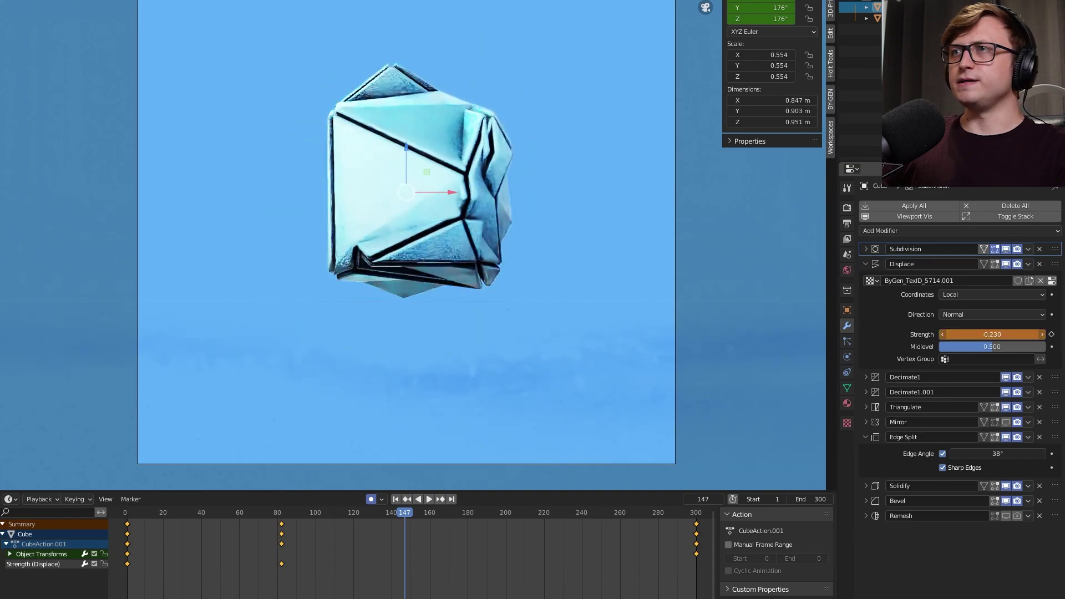
key("i")
key("space")
left_click(527, 511)
key("space")
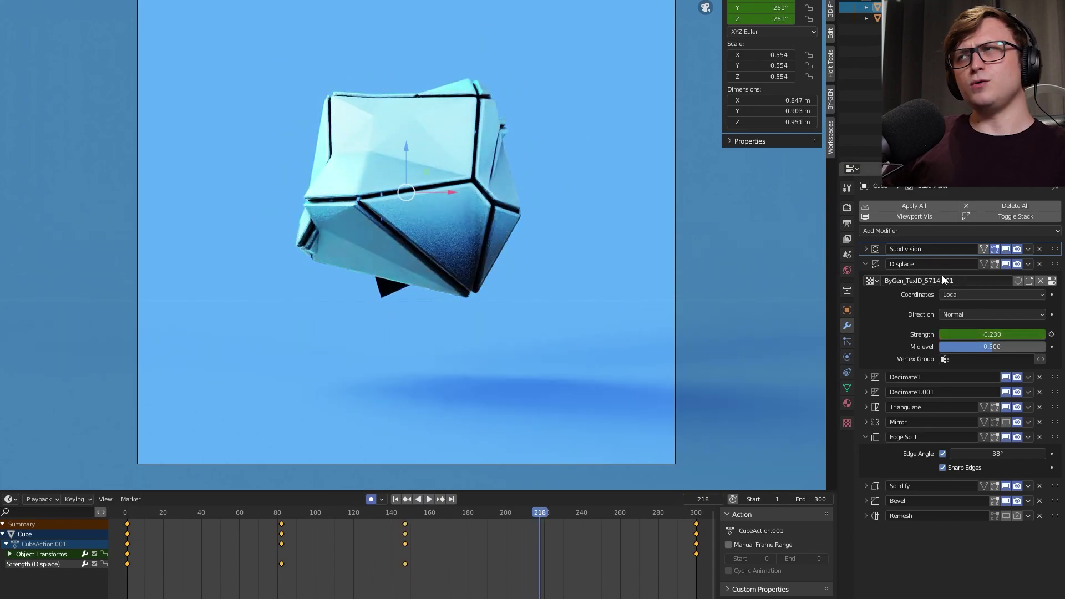
left_click_drag(991, 334, 949, 335)
key("i")
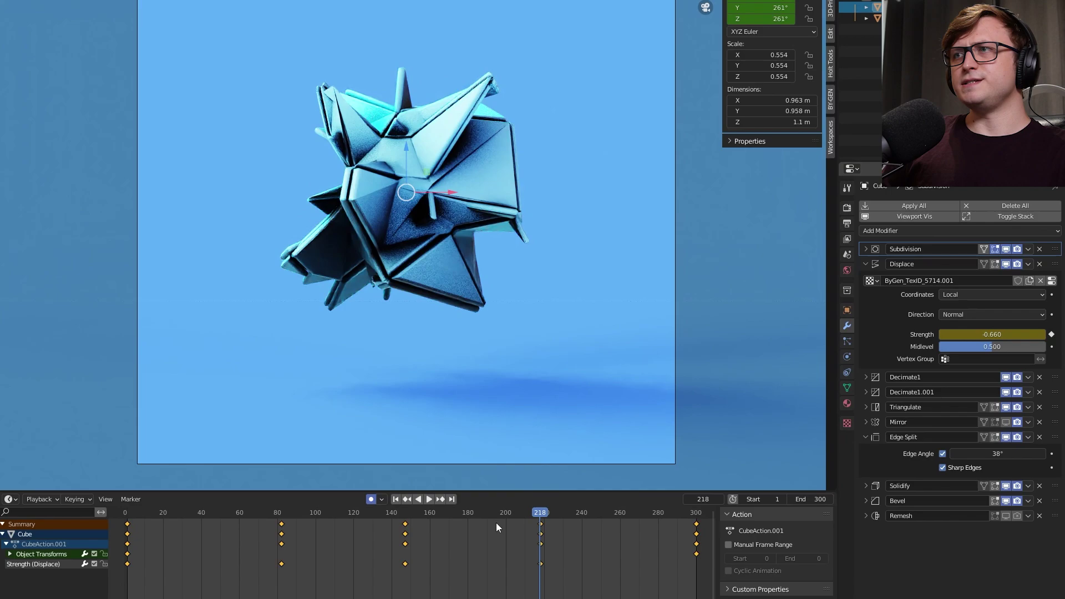
Keyframe the Displace strength at -0.170 on frame 281 and preview the shape changes along the timeline.
key("space")
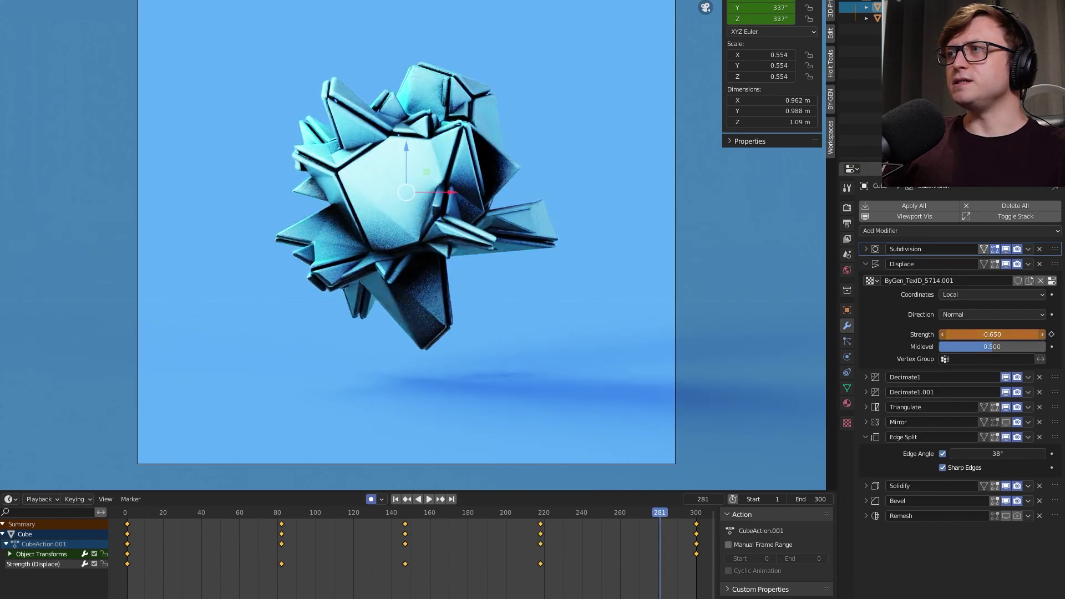
left_click_drag(991, 334, 1009, 334)
key("i")
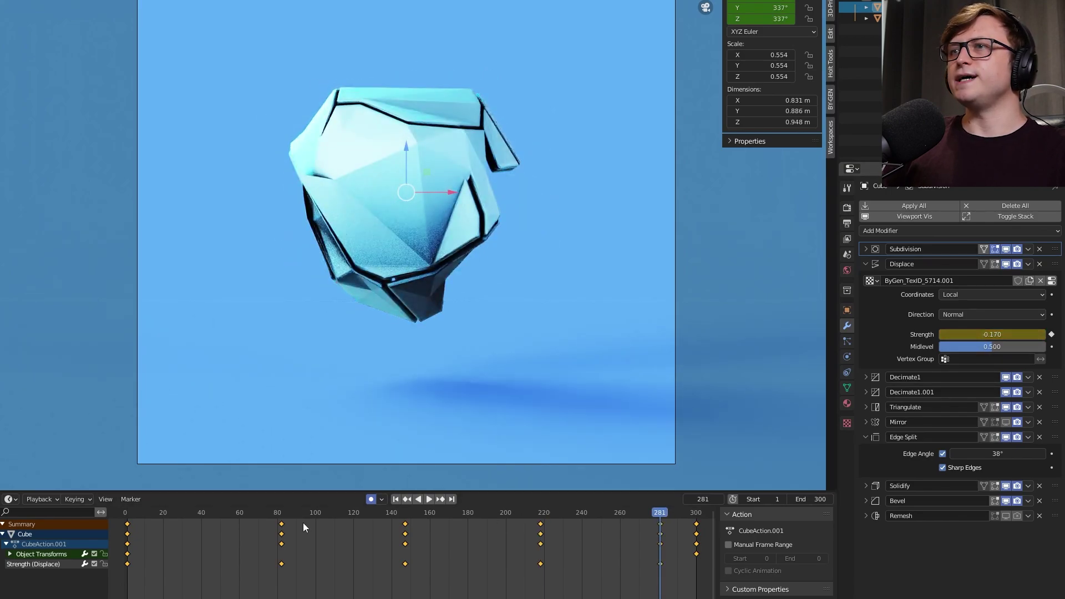
left_click_drag(164, 511, 365, 498)
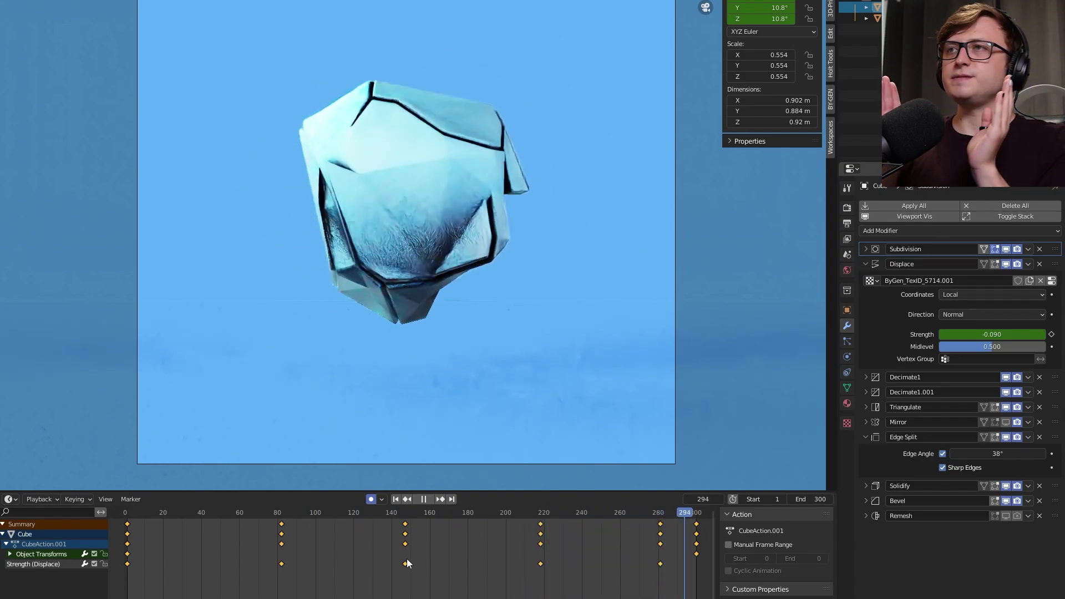
Set the Displace strength at frame 300 to the starting value of -0.100 so the animation loops, and play it.
left_click(127, 518)
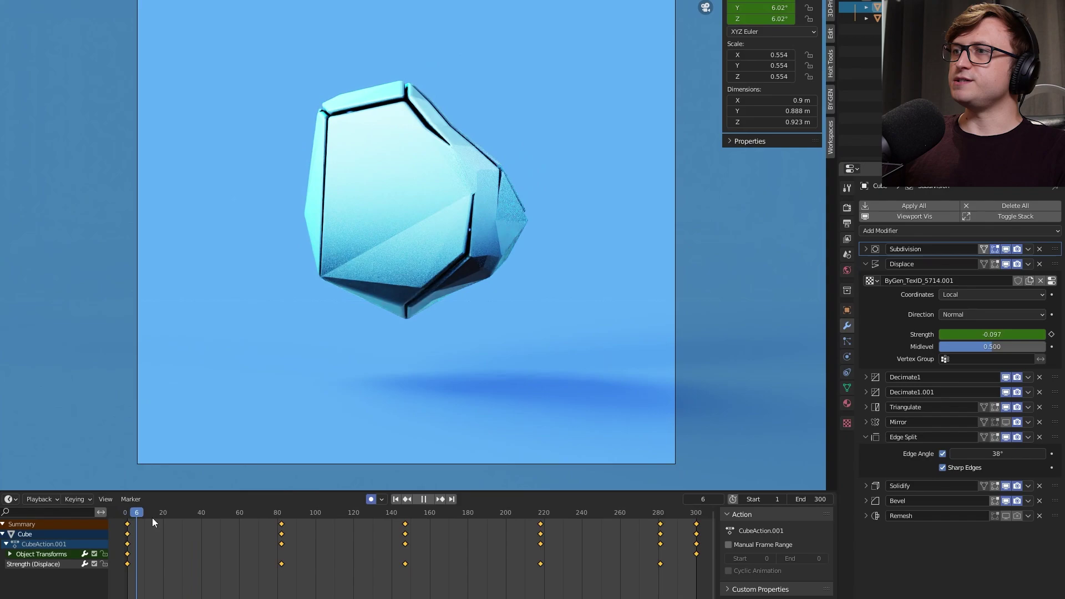
left_click_drag(153, 523, 697, 513)
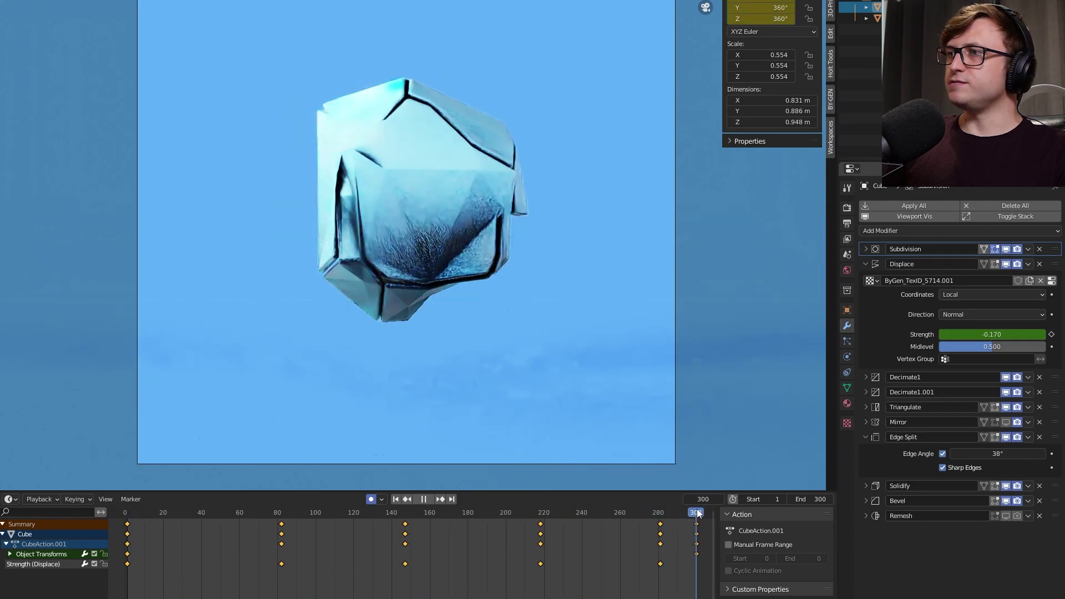
left_click(451, 499)
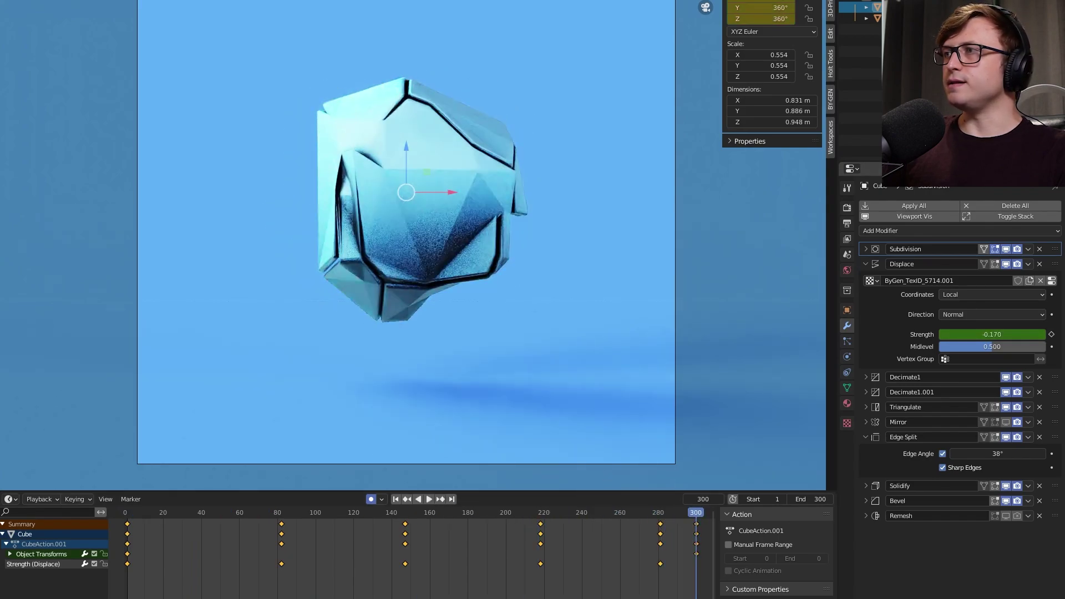
key("Return")
left_click(522, 514)
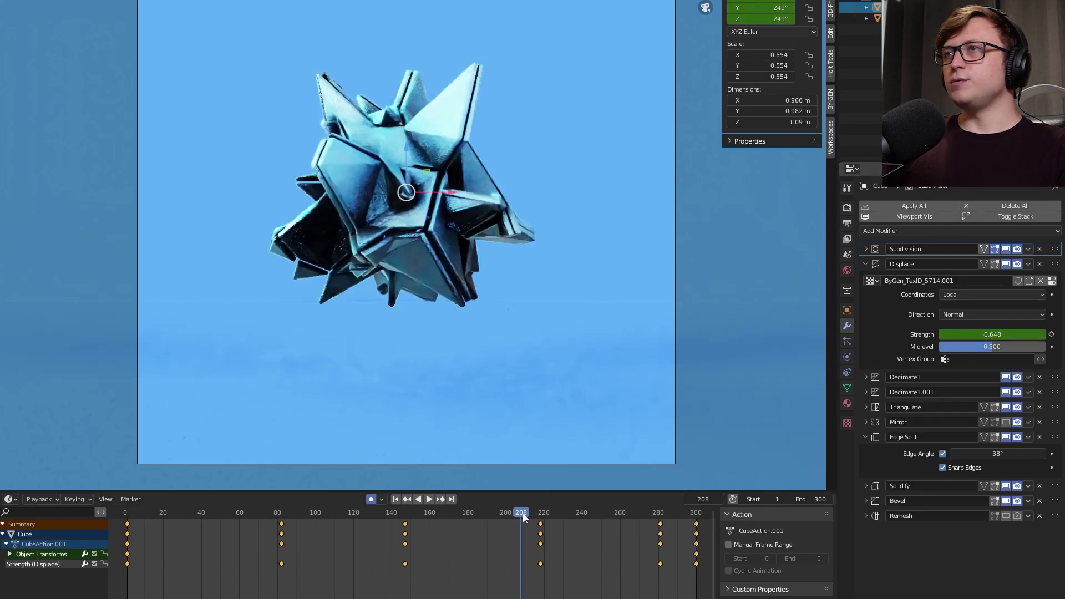
key("space")
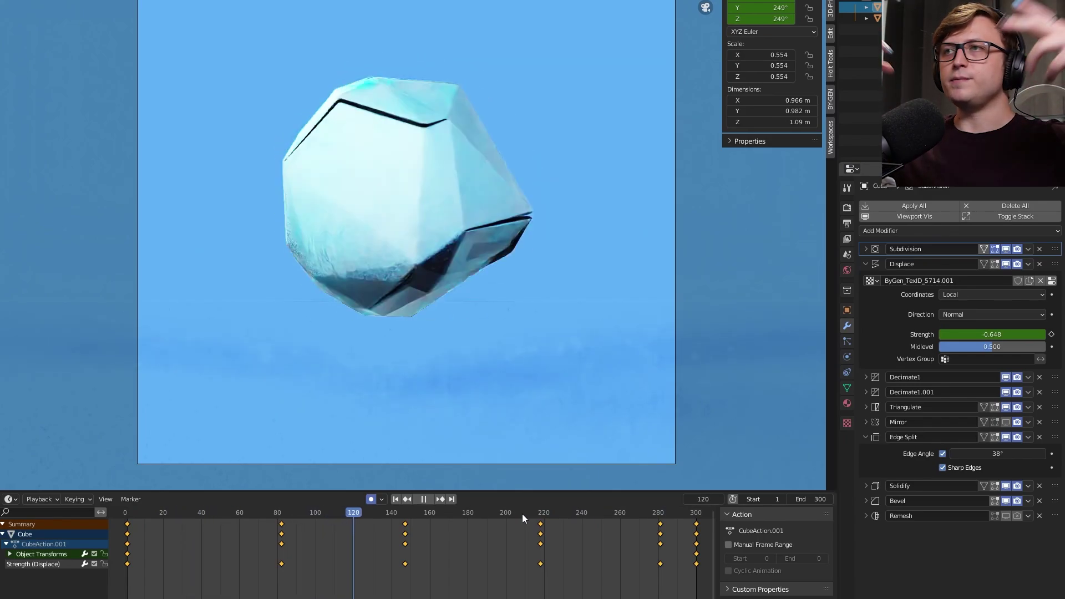
key("Escape")
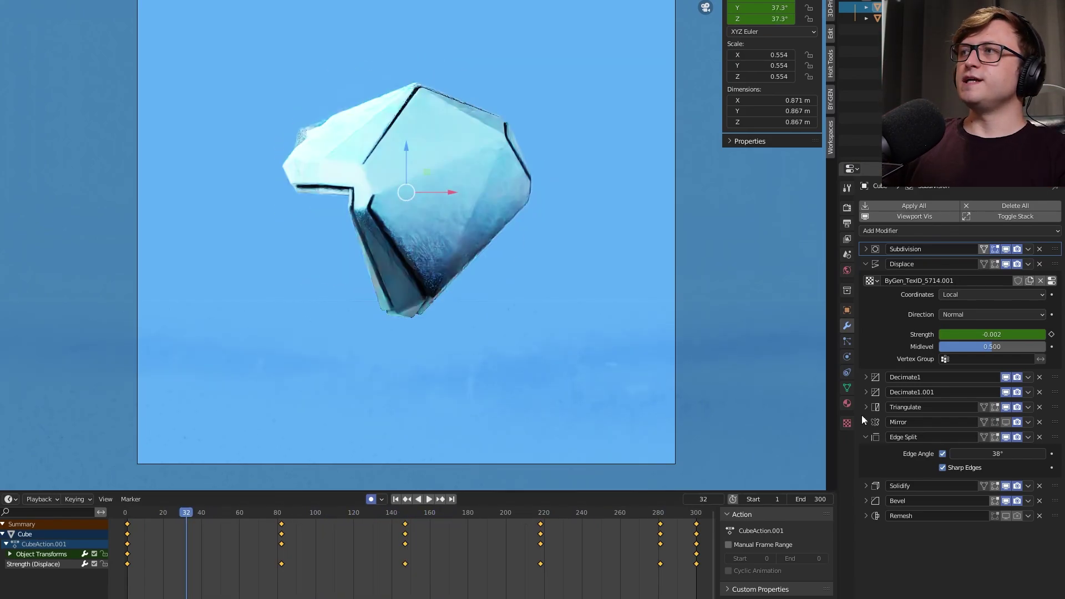
Keyframe the Decimate1 modifier's ratio at 1.0 on frames 1 and 300.
left_click(866, 263)
left_click(865, 279)
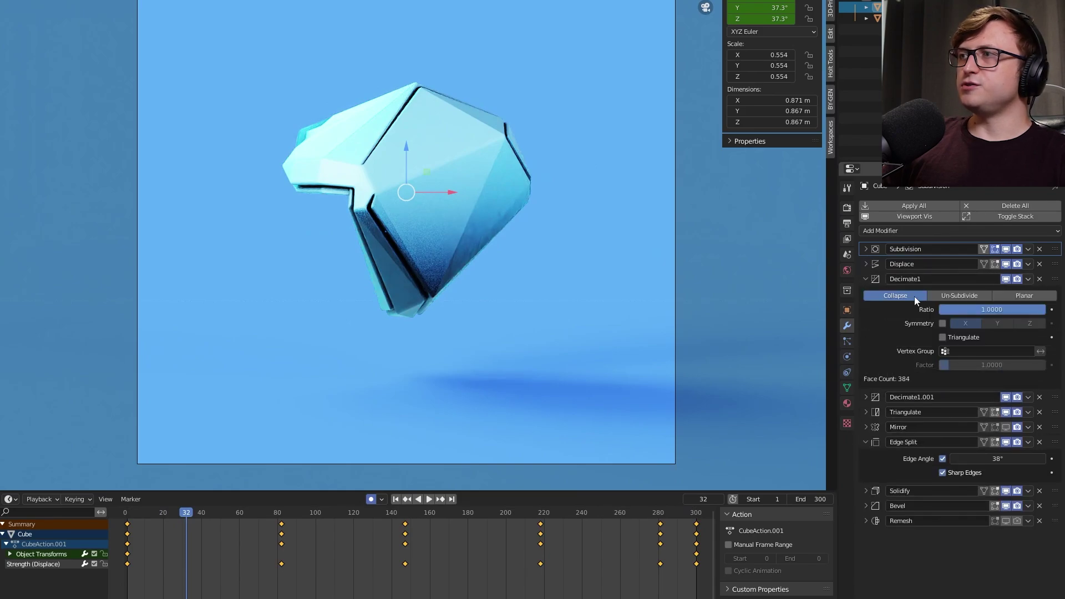
mouse_move(162, 511)
left_mouse_down()
mouse_move(143, 512)
mouse_move(173, 511)
left_mouse_up()
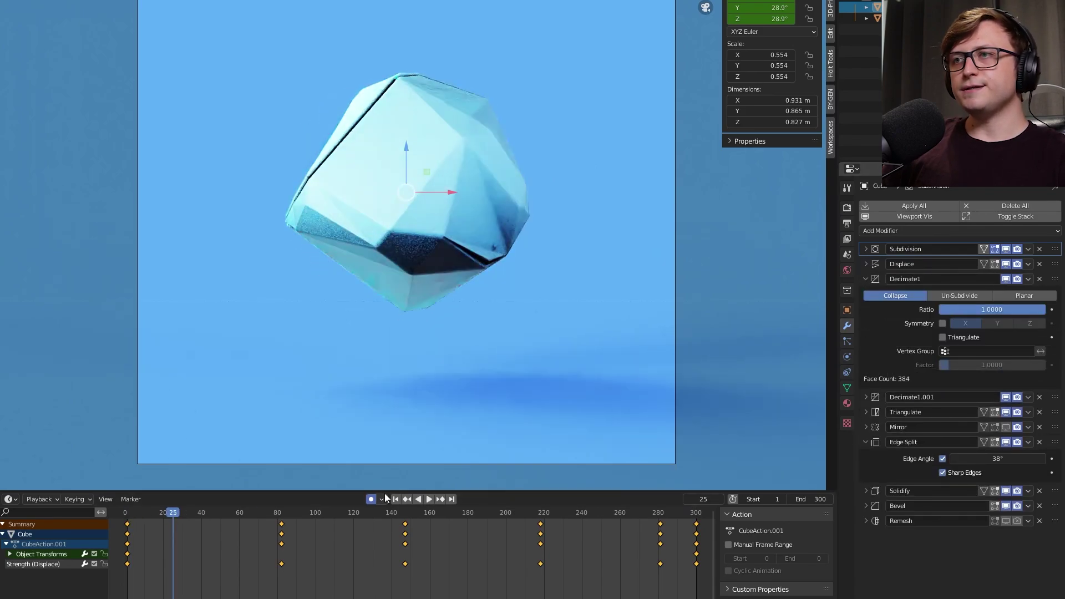
left_click(395, 498)
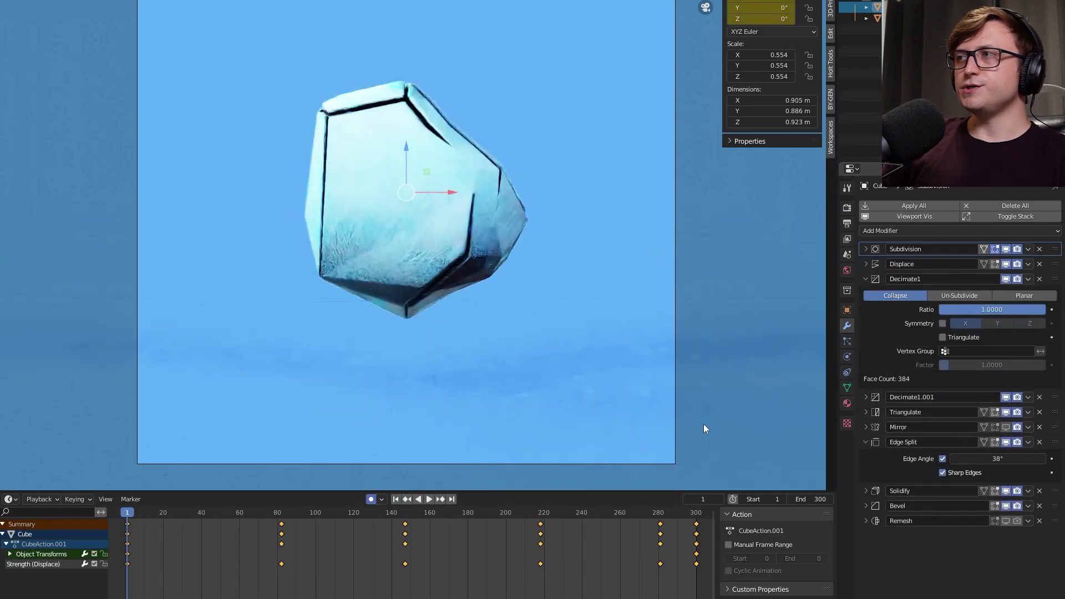
right_click(990, 309)
left_click(987, 309)
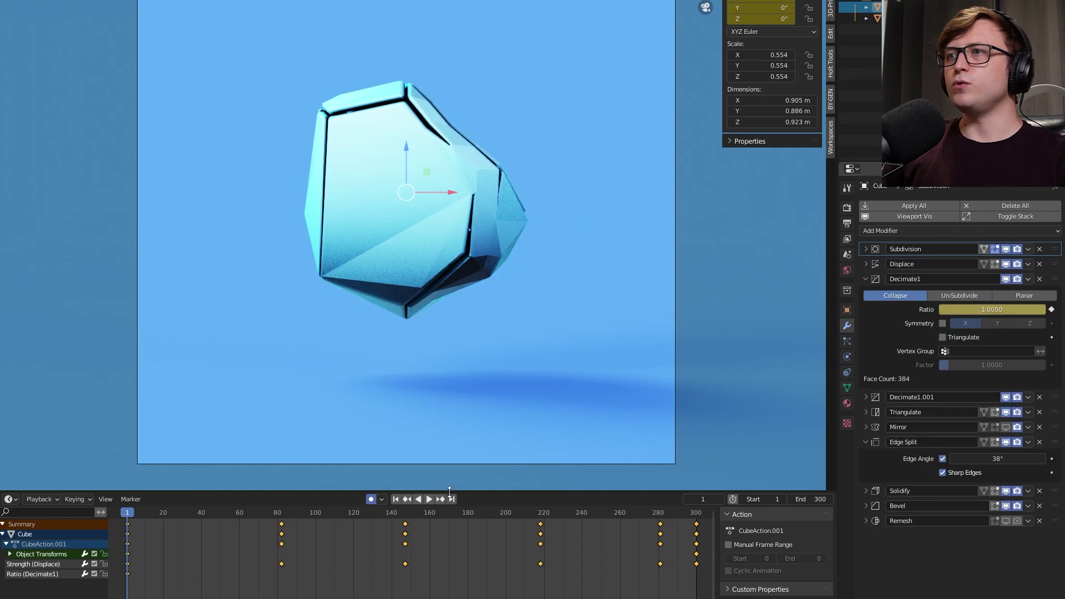
left_click(450, 499)
right_click(982, 314)
left_click(983, 312)
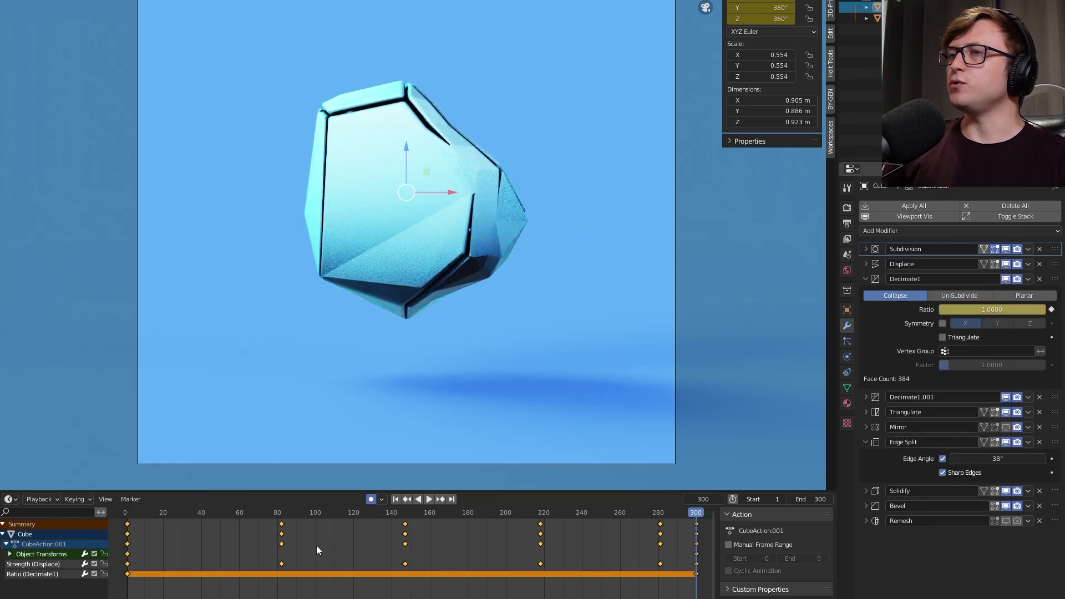
Auto-key varied Decimate1 ratios at frames 42, 118, 182 and 232, ending with about 0.28 at frame 269.
left_click_drag(364, 512, 205, 513)
left_click_drag(990, 309, 1046, 309)
left_click(349, 512)
left_click(471, 510)
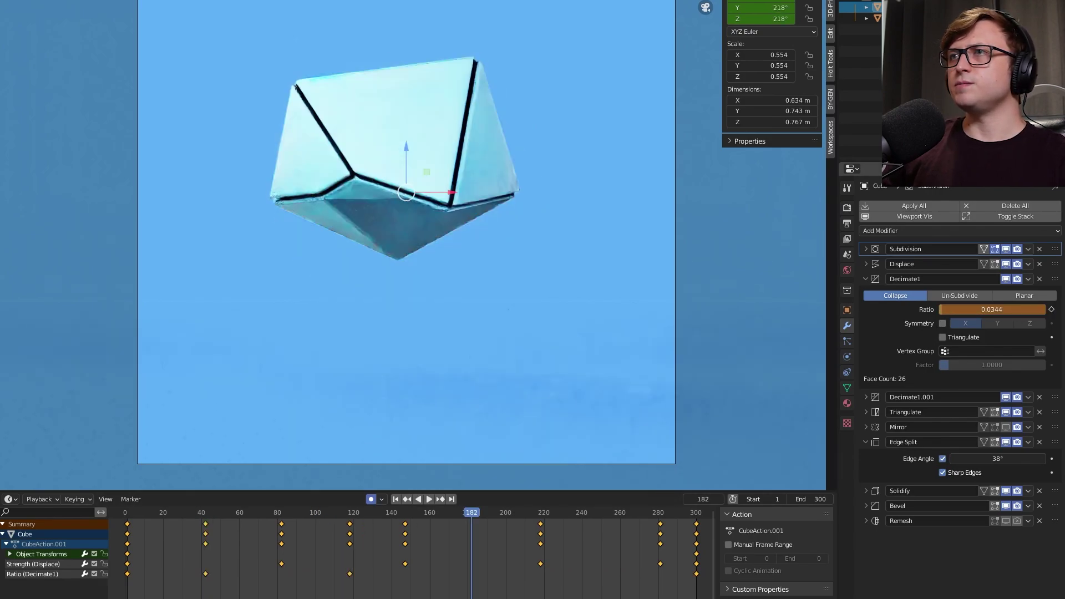
left_click_drag(965, 310, 972, 310)
left_click_drag(516, 510, 566, 509)
left_click_drag(979, 310, 1046, 310)
left_click(636, 512)
left_click_drag(947, 310, 968, 309)
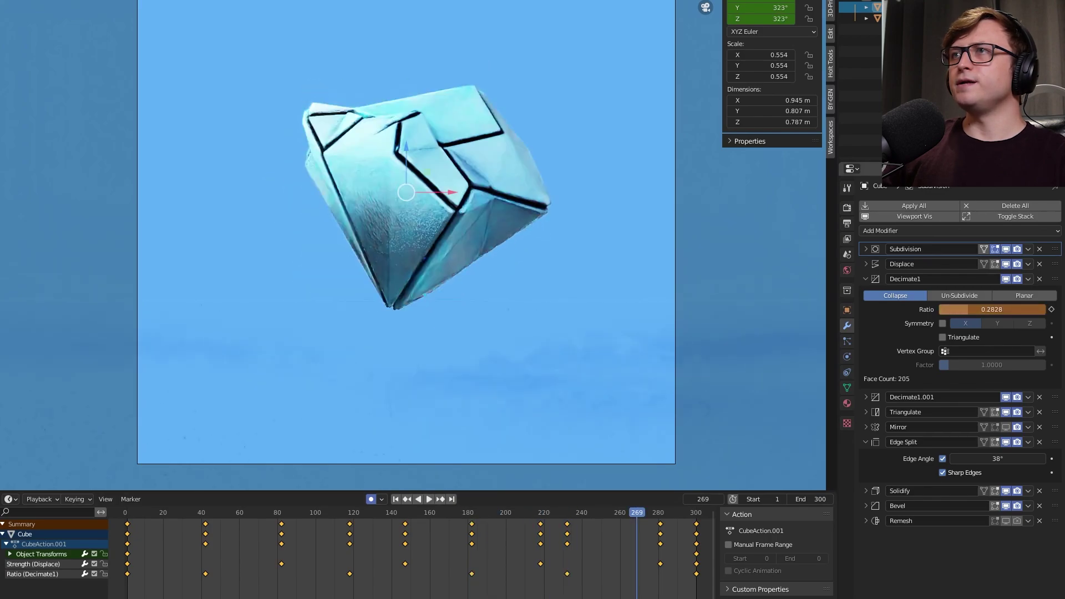
Play the animation in a faster viewport shading mode, and return to rendered shading.
left_click(189, 511)
key("space")
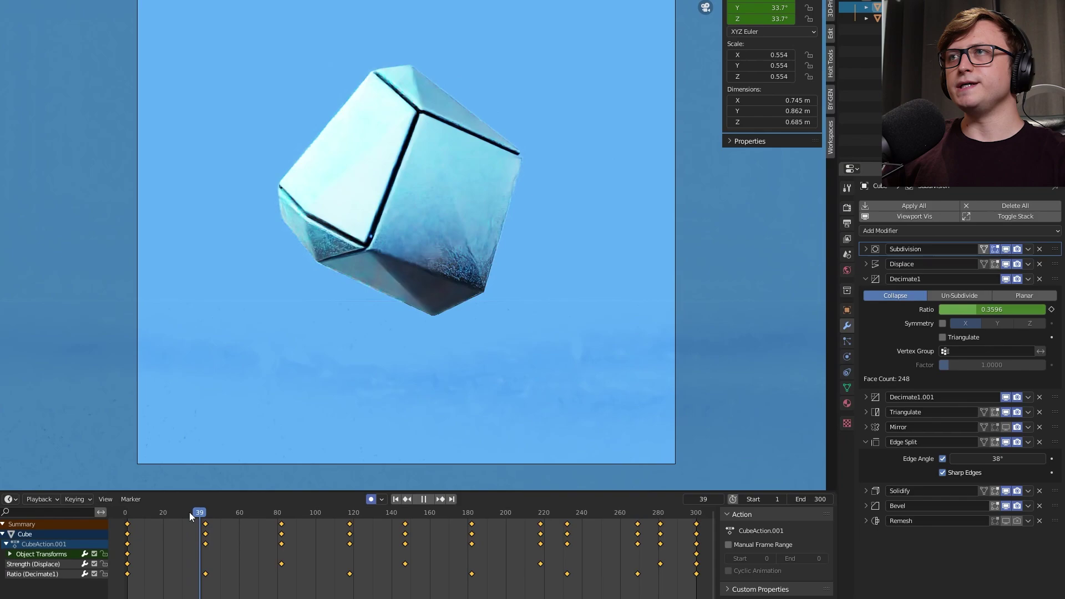
key("z")
left_click(585, 339)
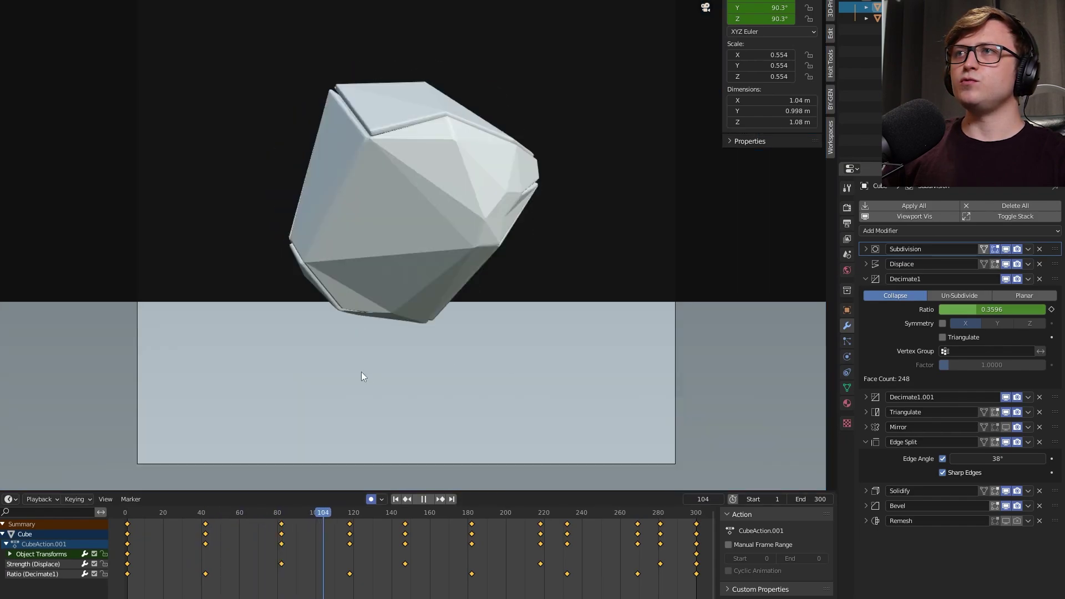
key("z")
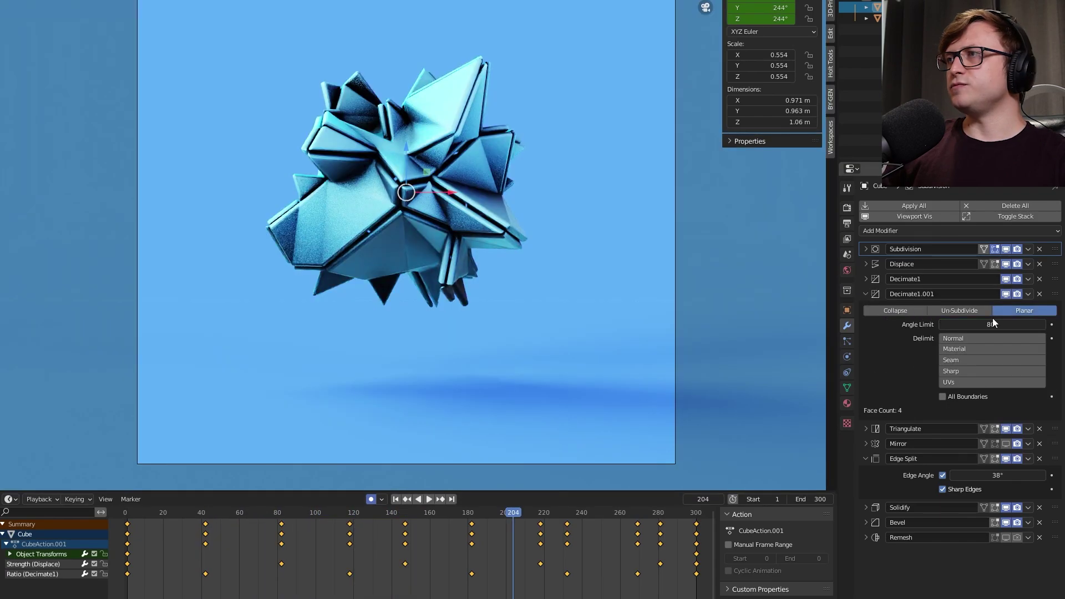
Keyframe the Decimate1.001 modifier's Angle Limit at 80° on frames 1 and 300.
left_click(395, 499)
right_click(990, 325)
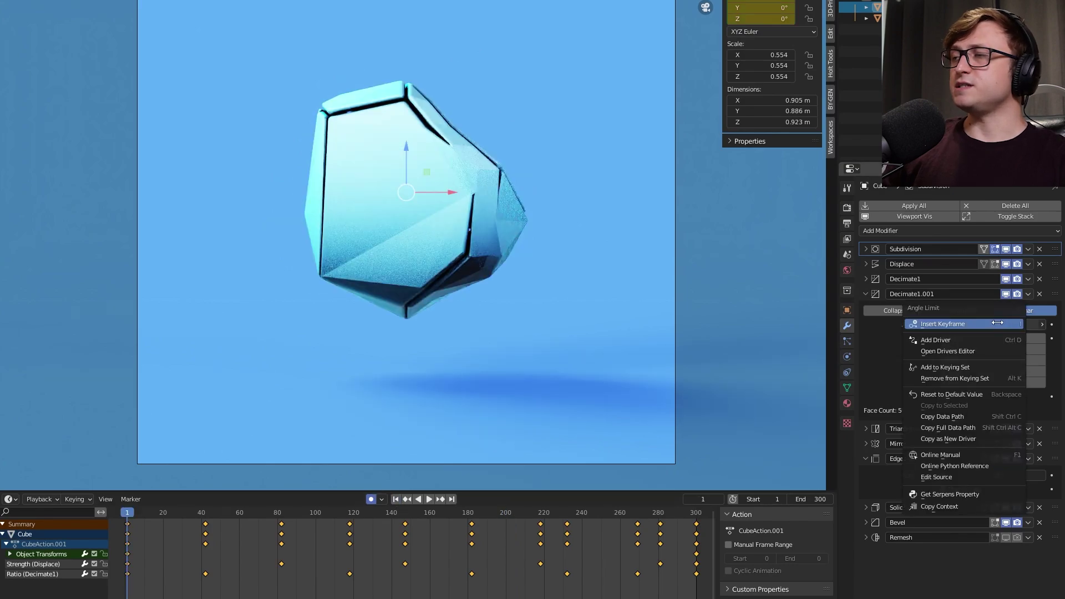
left_click(964, 338)
left_click(452, 499)
right_click(989, 325)
left_click(965, 338)
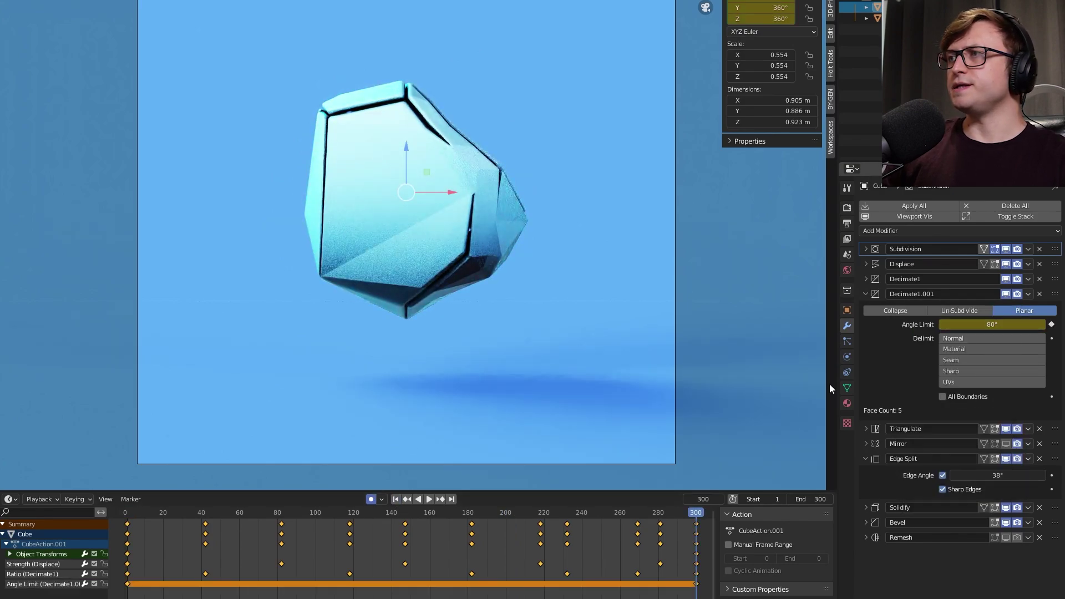
Lower the Decimate1.001 Angle Limit at frames 64 and 111 with auto keying and play the animation.
left_click(247, 512)
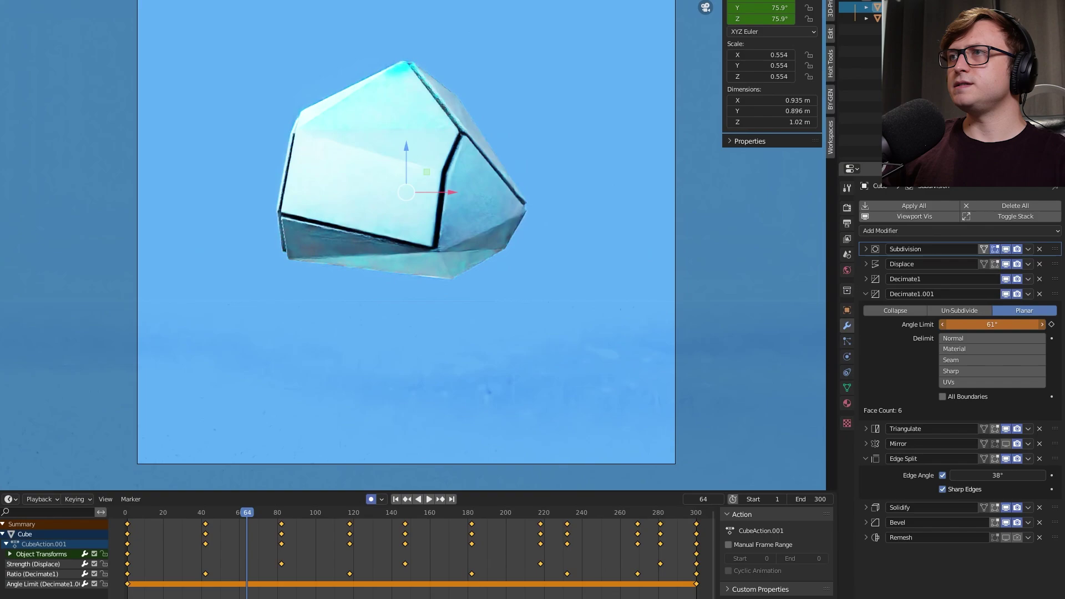
left_click_drag(991, 325, 957, 325)
left_click(336, 511)
key("space")
left_click_drag(991, 324, 953, 324)
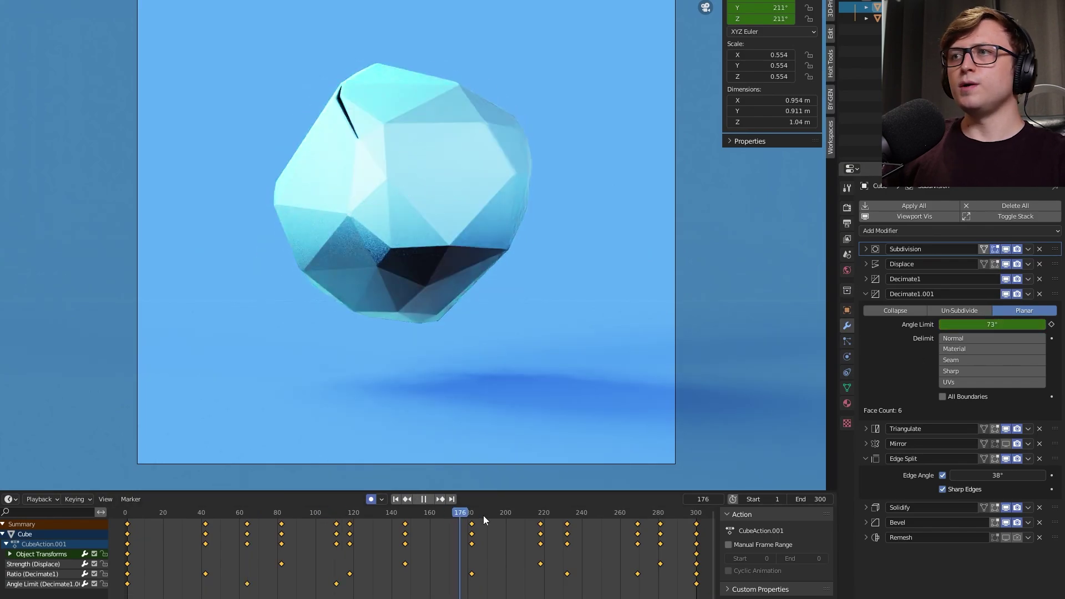
Auto-key the Decimate1.001 Angle Limit at 26° on frame 257, and scrub back through the animation.
key("space")
left_click(613, 512)
left_click(993, 331)
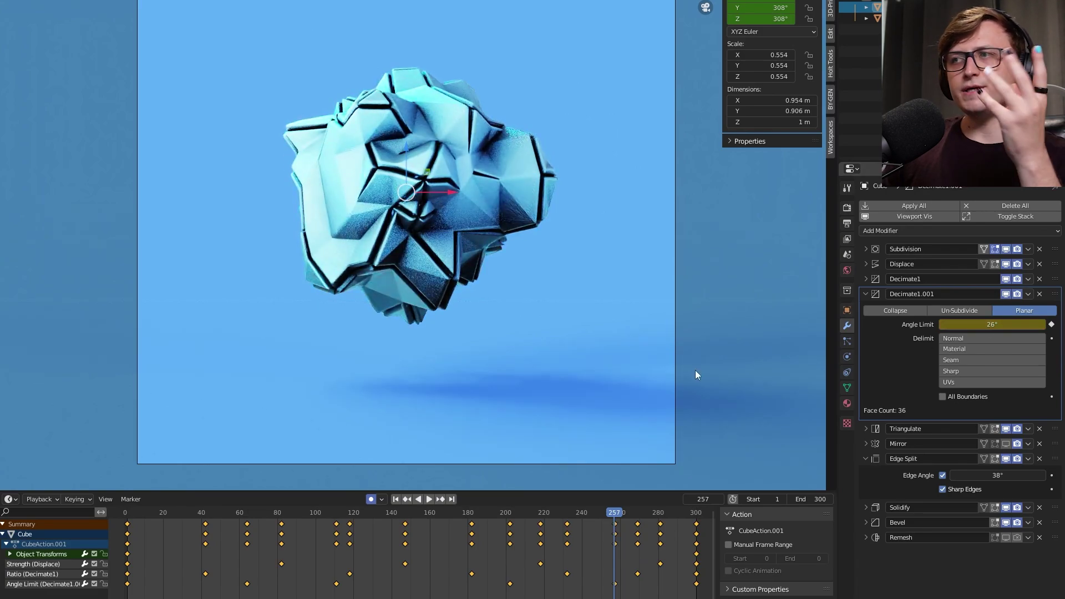
left_click_drag(646, 520, 252, 525)
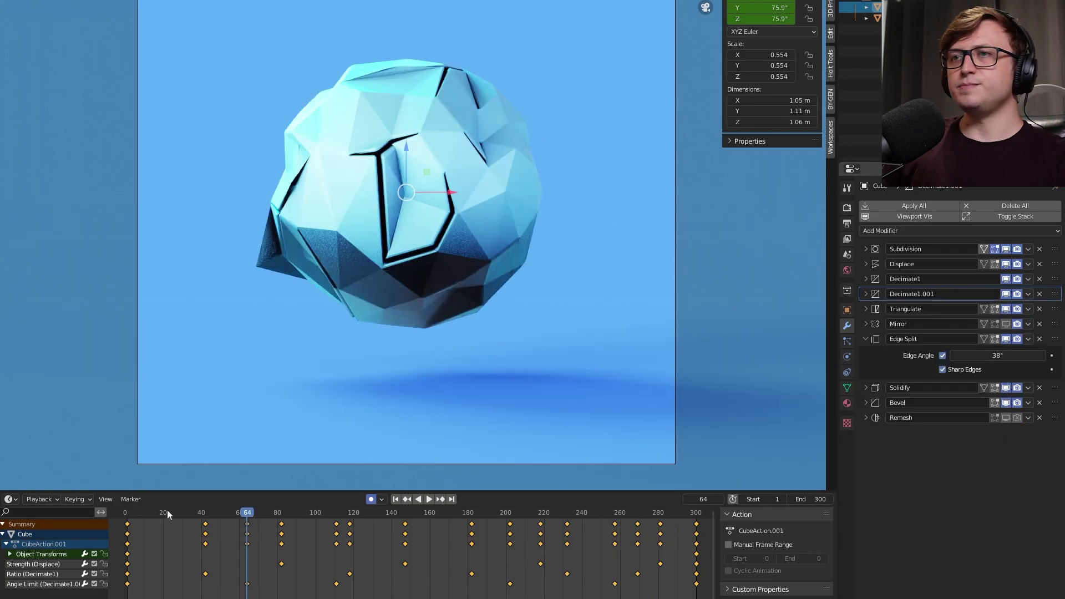
mouse_move(168, 511)
left_mouse_down()
mouse_move(131, 520)
mouse_move(176, 512)
left_mouse_up()
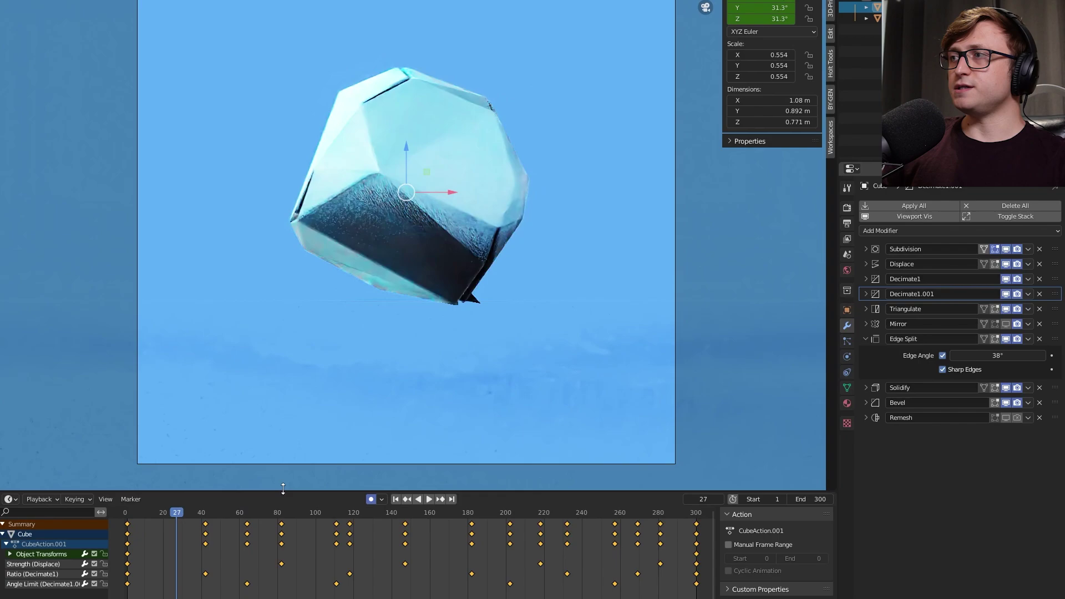
Keyframe the Edge Split modifier's Edge Angle at 38° on frames 1 and 300.
left_click(395, 499)
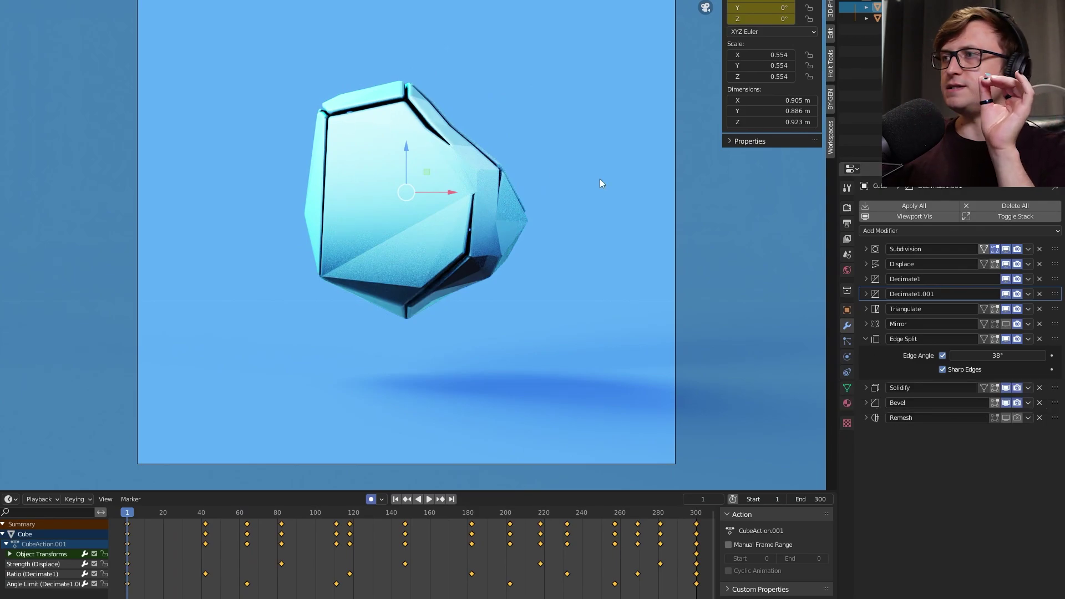
right_click(982, 354)
left_click(976, 361)
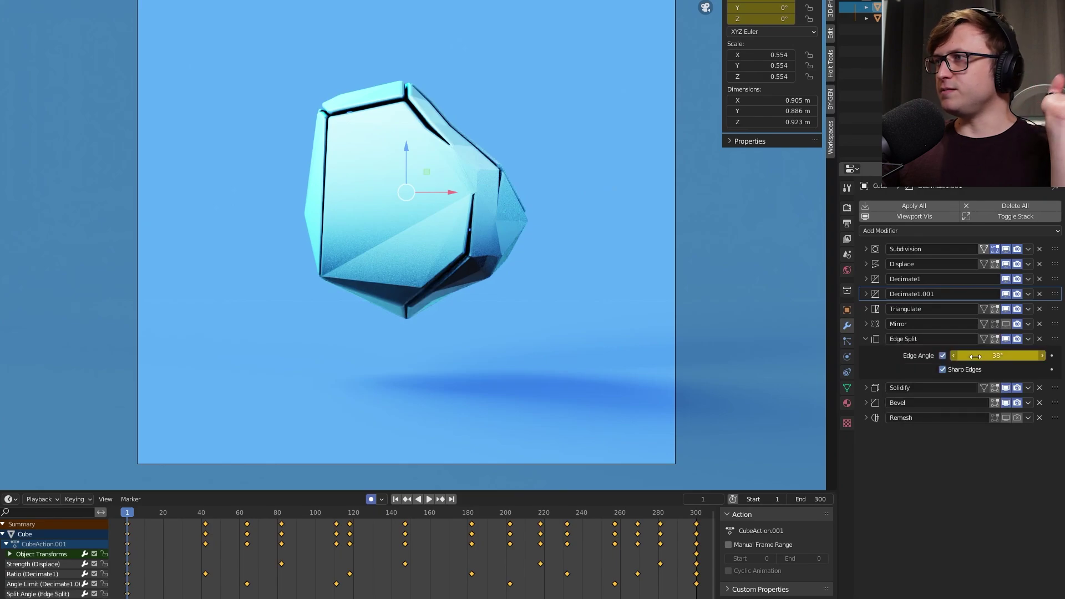
left_click(452, 499)
right_click(982, 355)
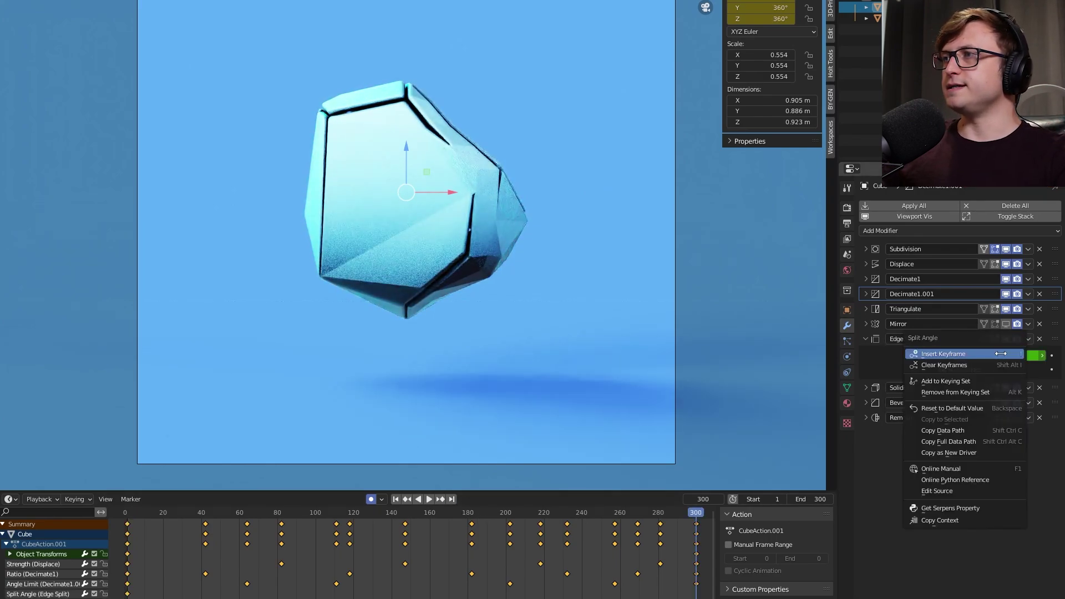
left_click(976, 362)
Auto-key a lower Edge Split Edge Angle at frame 50 and 32° at frame 104.
left_click(221, 528)
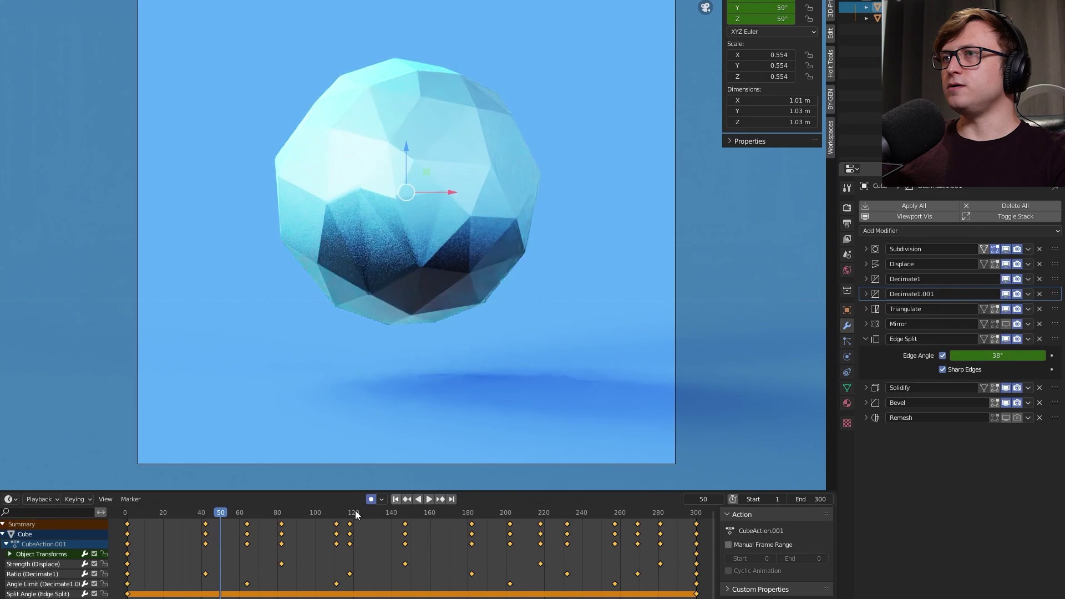
left_click_drag(997, 356, 975, 355)
left_click_drag(254, 518, 324, 512)
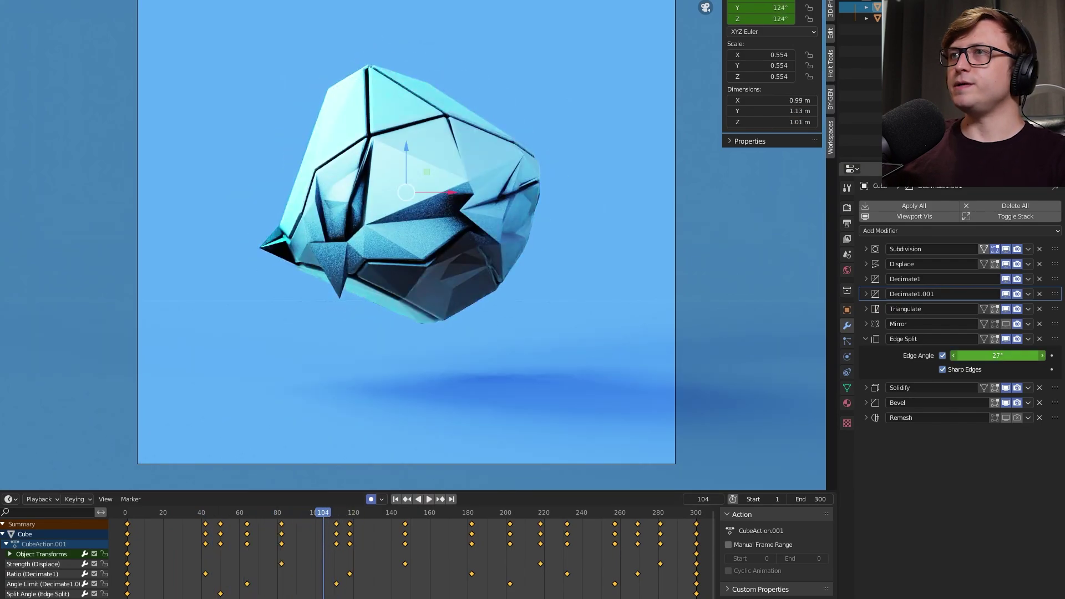
left_click_drag(997, 355, 1005, 356)
key("i")
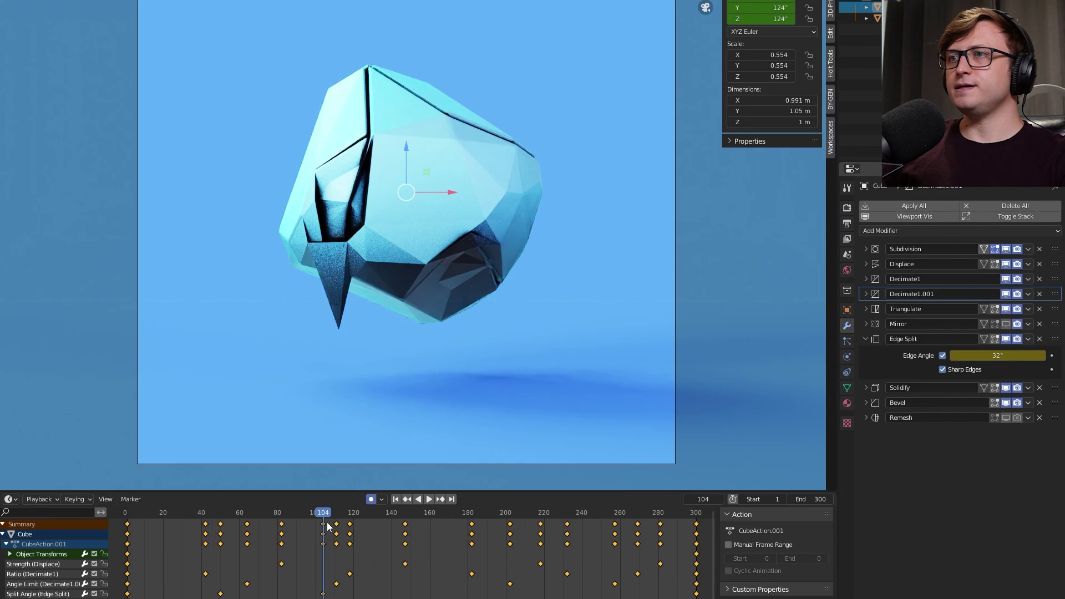
Key the Edge Angle at 76° on frame 186, 77° on frame 247 and 39° on frame 288, and play the animation.
left_click_drag(327, 527, 478, 517)
left_click_drag(997, 355, 1010, 355)
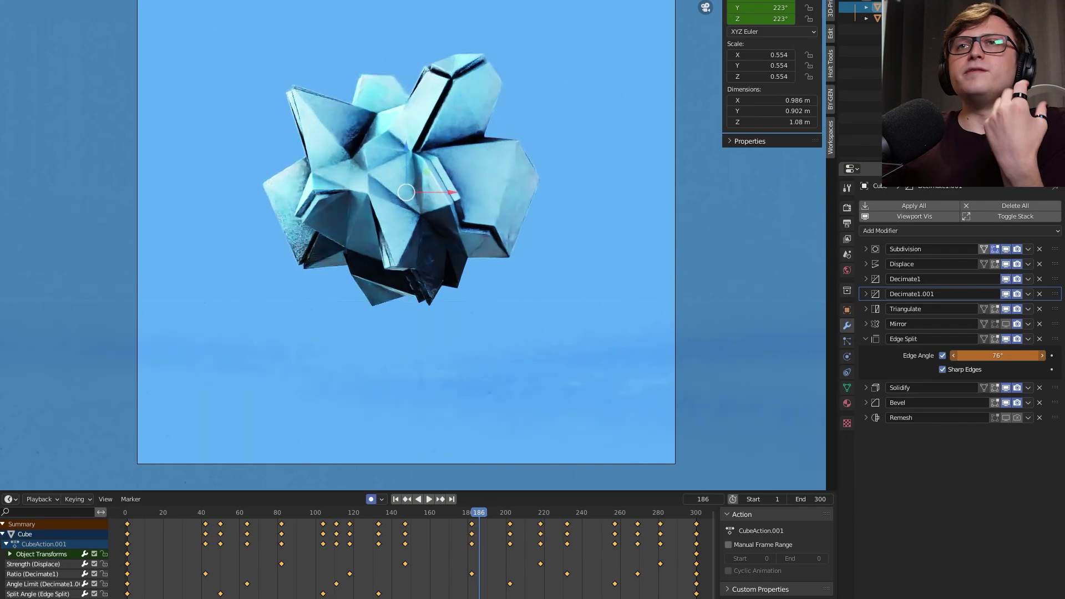
key("i")
left_click_drag(484, 515, 594, 515)
left_click_drag(997, 354, 992, 355)
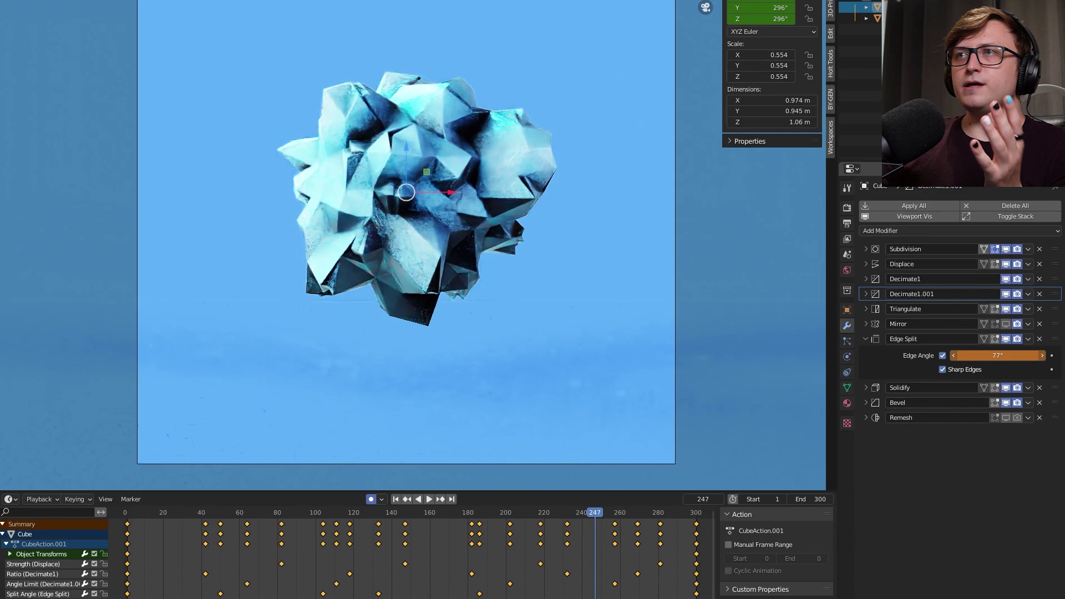
key("space")
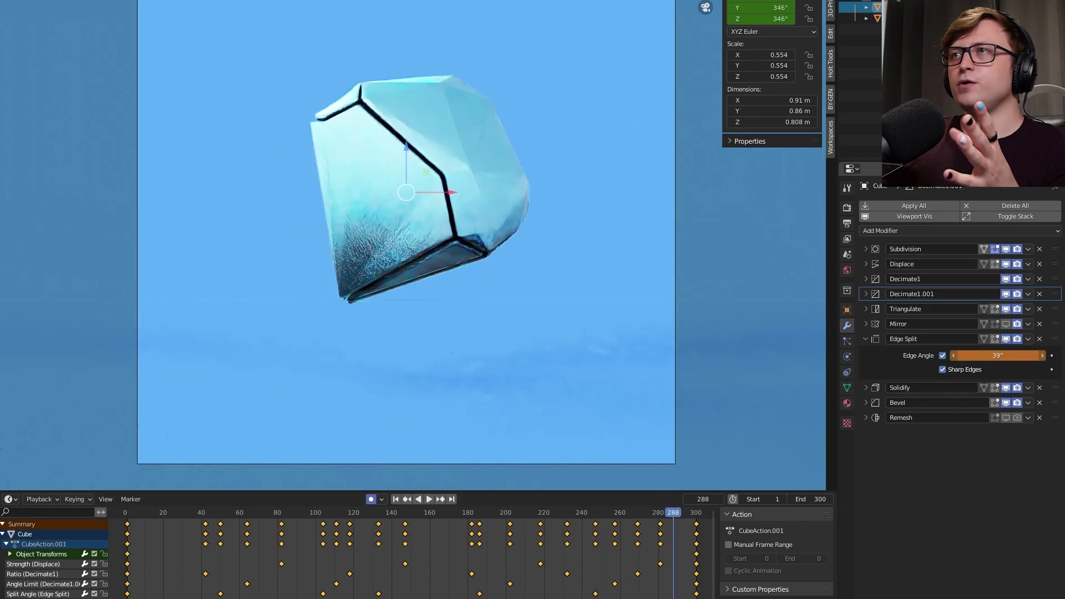
key("i")
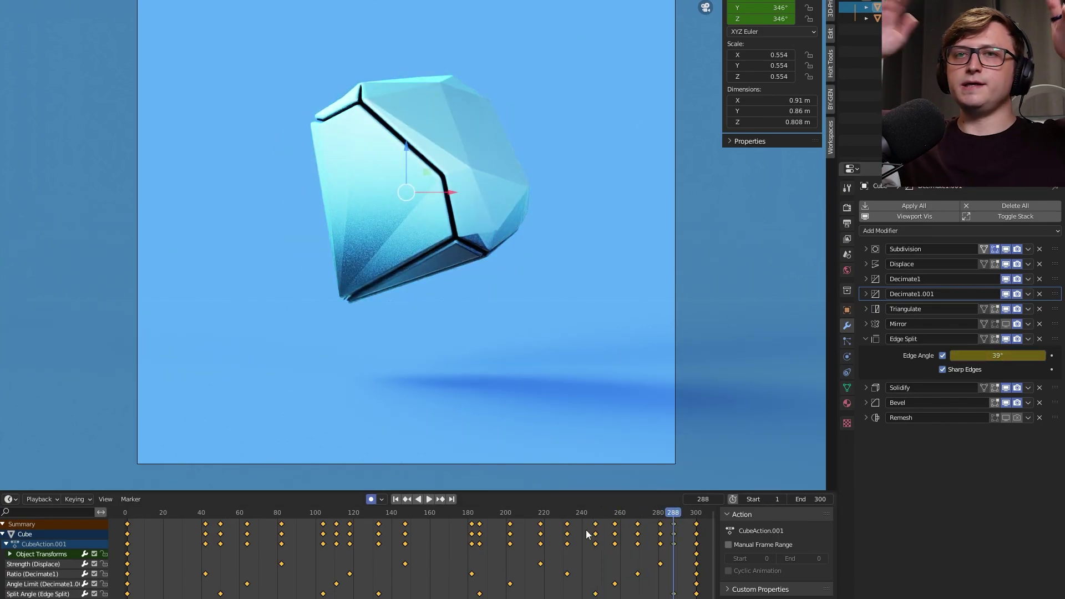
key("space")
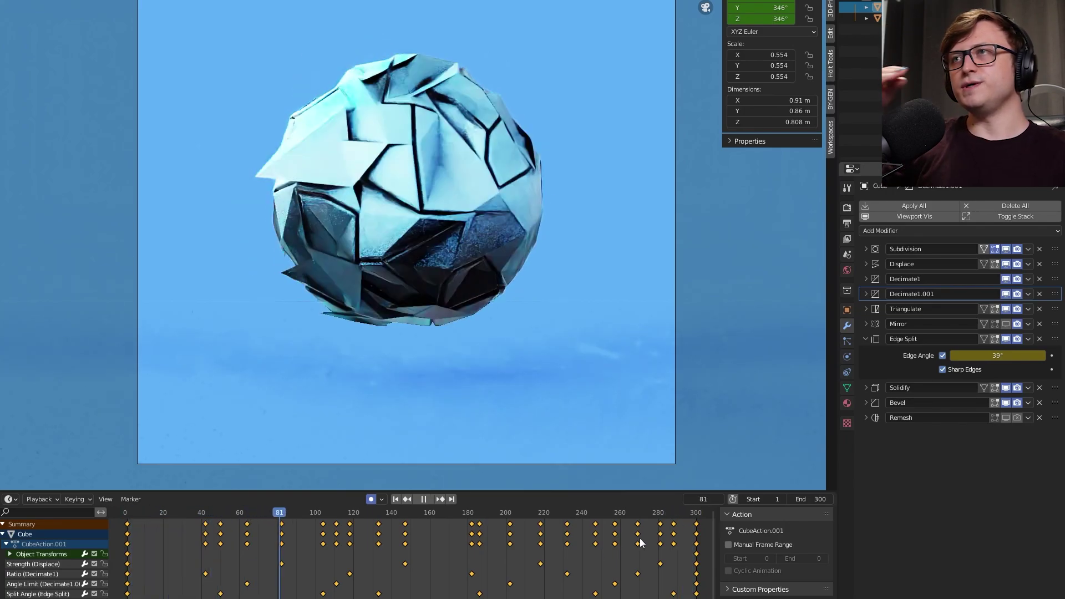
Stop playback and keyframe the Solidify modifier's Thickness at -0.052 m on frame 1.
key("space")
left_click(865, 339)
left_click(865, 355)
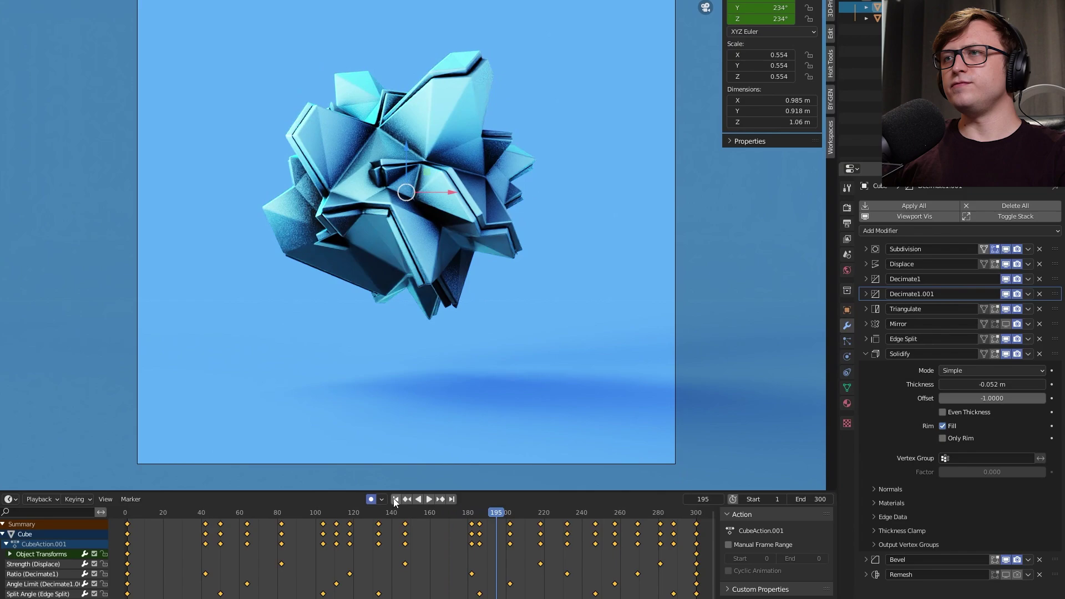
right_click(990, 383)
left_click(991, 389)
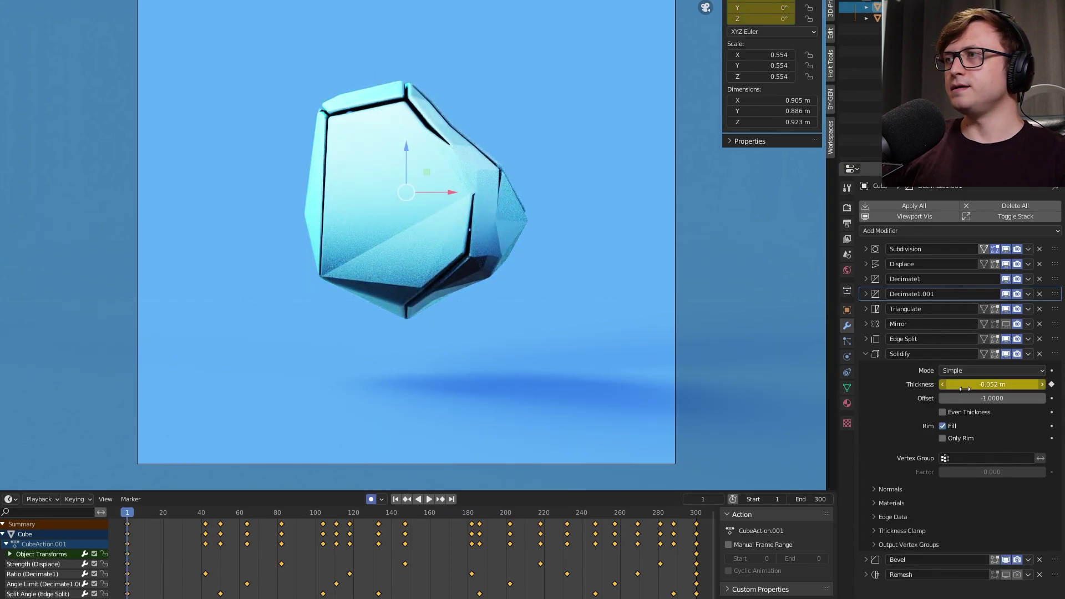
Auto-key the Solidify Thickness at -0.252 m on frame 34, about -0.016 m on frame 69 and a further value on frame 108.
left_click(189, 512)
left_click_drag(991, 383, 976, 384)
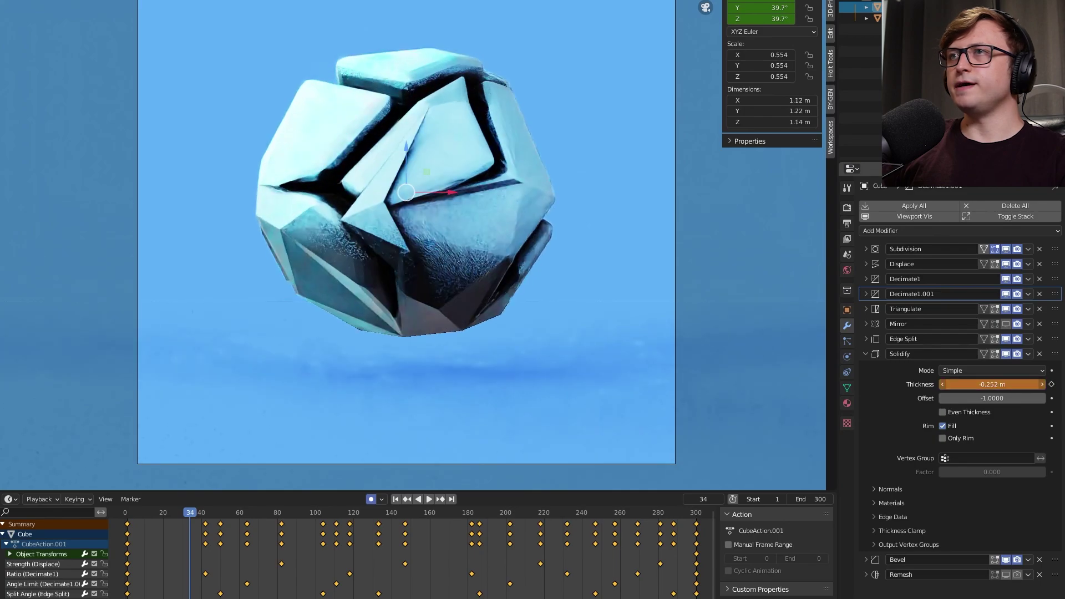
left_click_drag(224, 512, 256, 512)
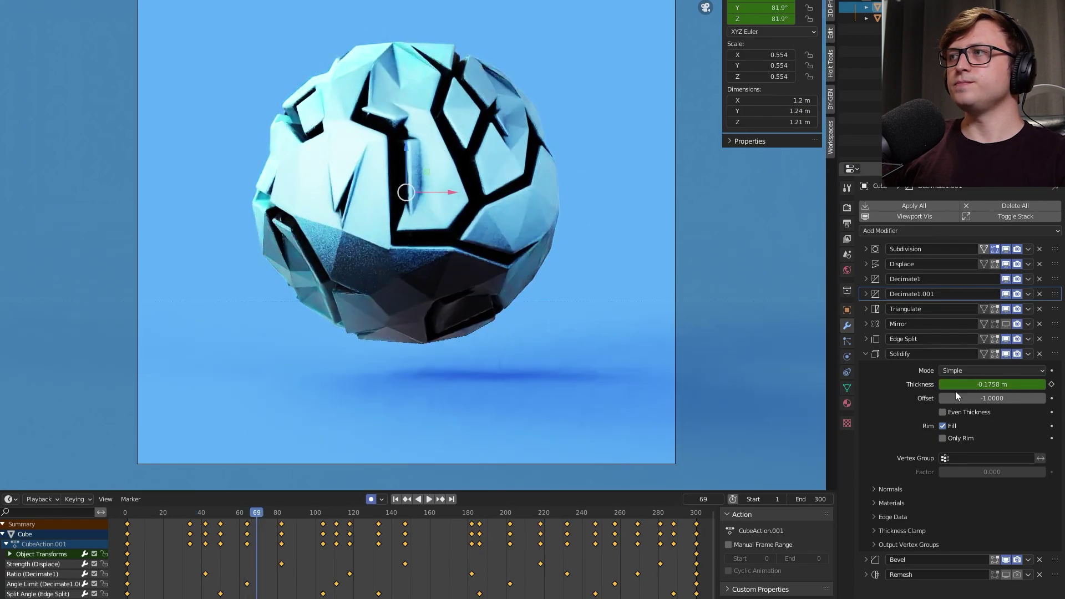
mouse_move(976, 383)
left_mouse_down()
mouse_move(959, 384)
mouse_move(1004, 384)
mouse_move(983, 384)
left_mouse_up()
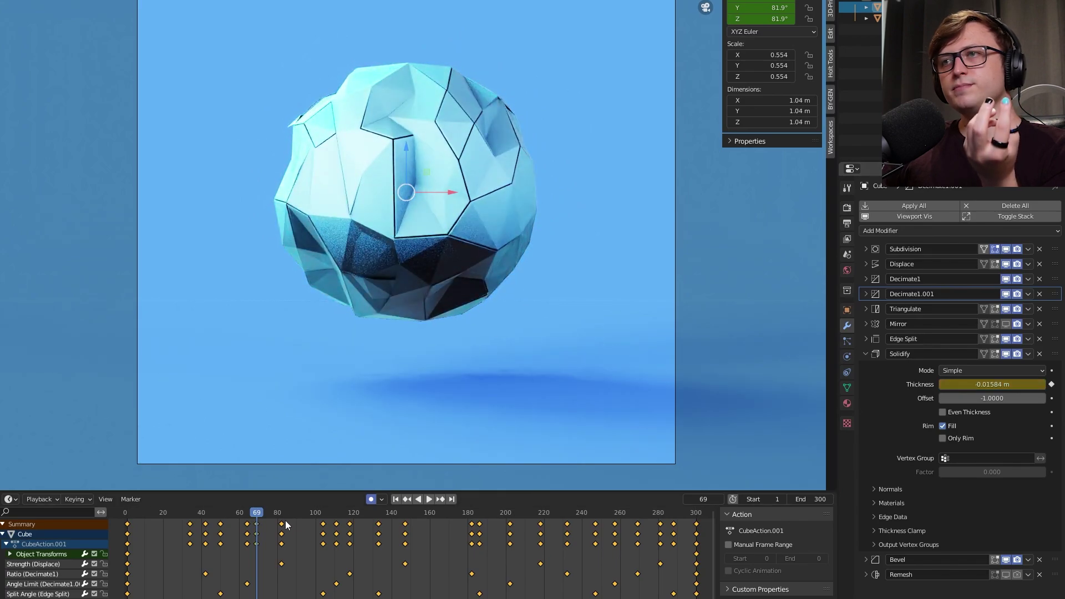
left_click_drag(285, 513, 331, 511)
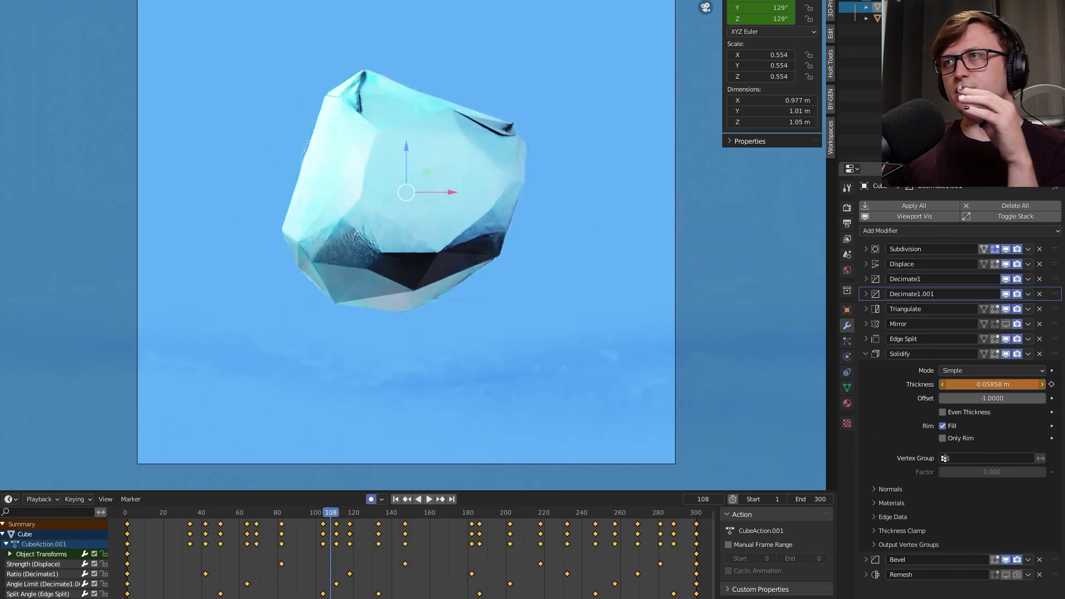
mouse_move(991, 384)
left_mouse_down()
mouse_move(964, 384)
mouse_move(975, 384)
left_mouse_up()
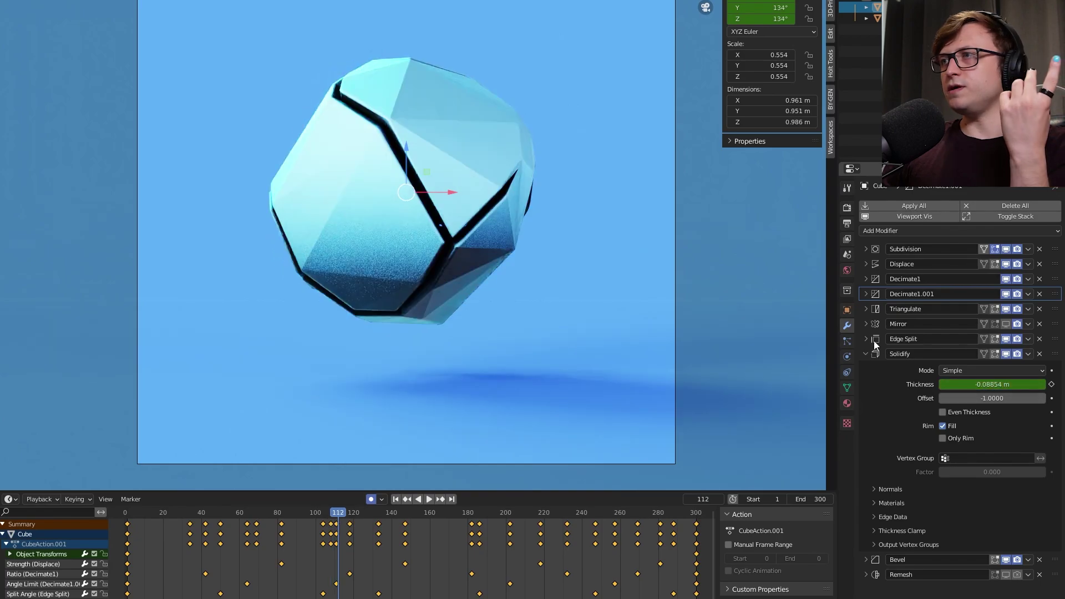
Keyframe the Edge Split Edge Angle at 17° on frame 112.
left_click(874, 341)
left_click_drag(997, 354, 976, 355)
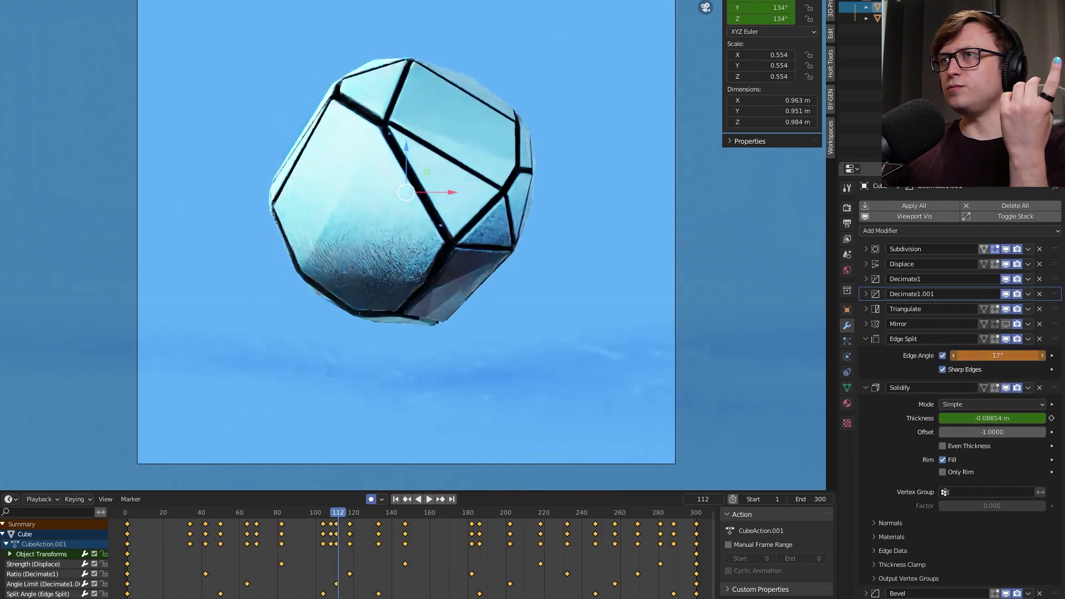
key("i")
Auto-key the Solidify Thickness at about -0.295 m on frame 143 and a thinner value on frame 167.
left_click(276, 515)
key("space")
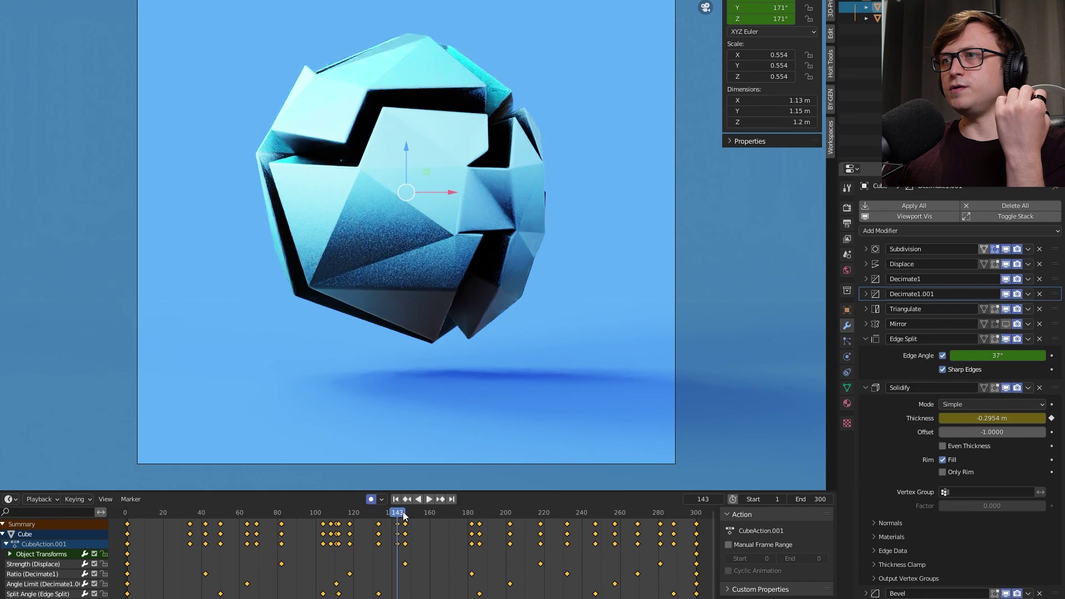
key("space")
left_click(442, 516)
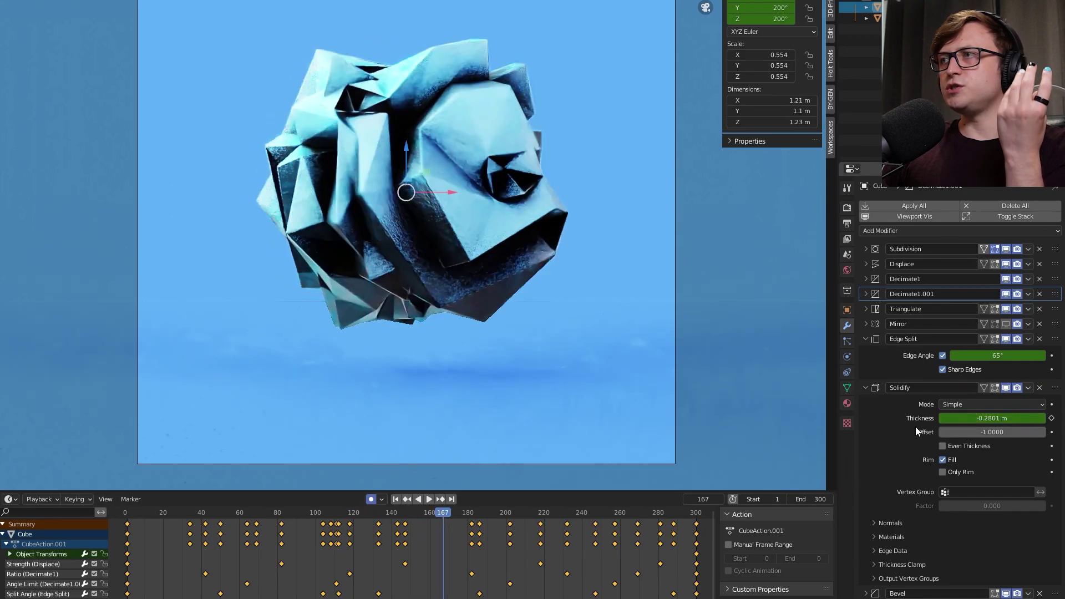
mouse_move(992, 418)
left_mouse_down()
mouse_move(1026, 418)
mouse_move(998, 418)
left_mouse_up()
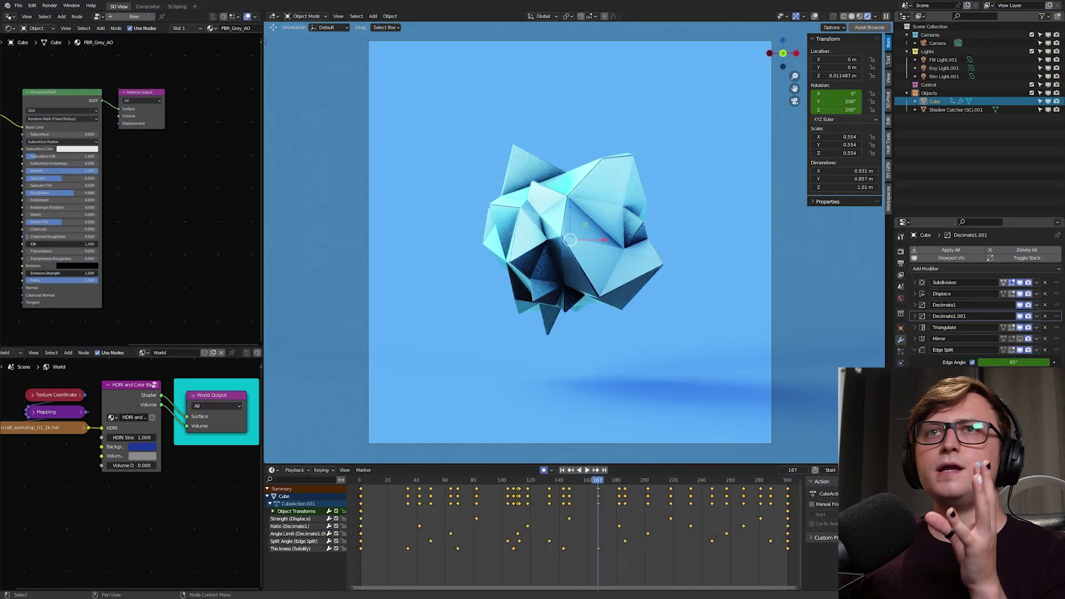
Lower the Principled BSDF Roughness of the cube's material to 0.205.
middle_click_drag(44, 238, 215, 219)
scroll(215, 219, "up", 2)
left_click_drag(215, 211, 178, 211)
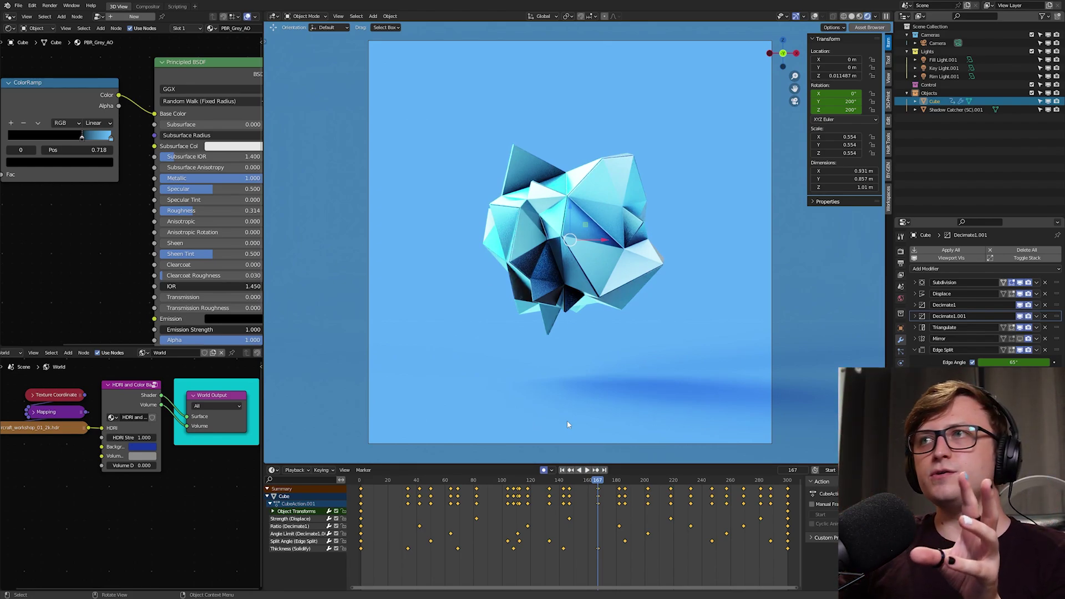
scroll(572, 335, "up", 1)
mouse_move(194, 211)
left_mouse_down()
mouse_move(160, 211)
mouse_move(187, 212)
left_mouse_up()
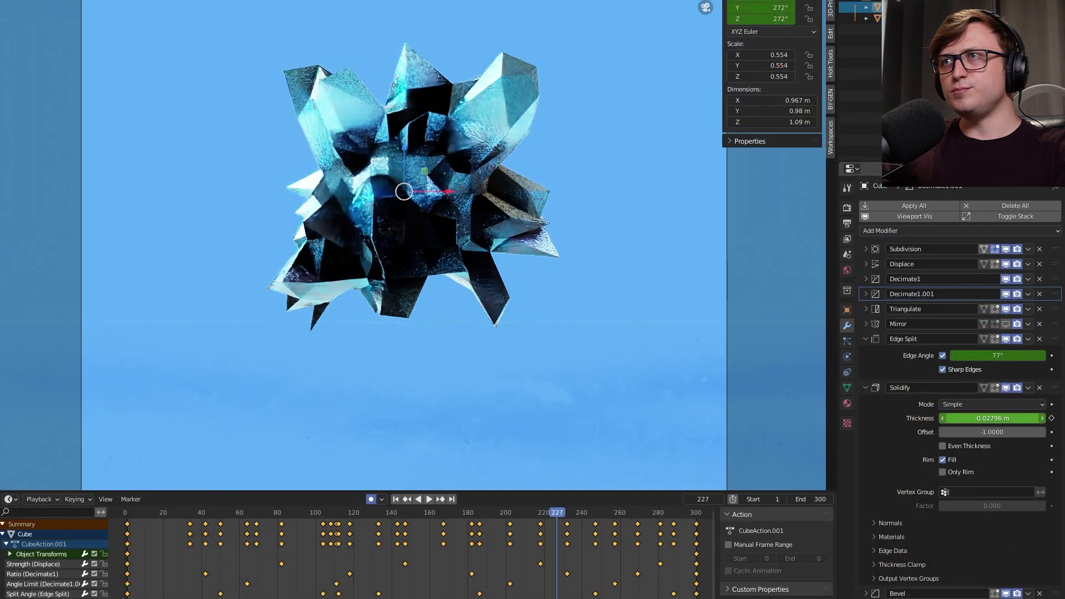
Auto-key the Solidify Thickness at frame 227 and at about -0.237 m on frame 261, and scrub towards the end.
left_click_drag(992, 418, 991, 418)
middle_click_drag(555, 527, 368, 525)
left_click_drag(379, 512, 435, 511)
left_click_drag(957, 419, 924, 419)
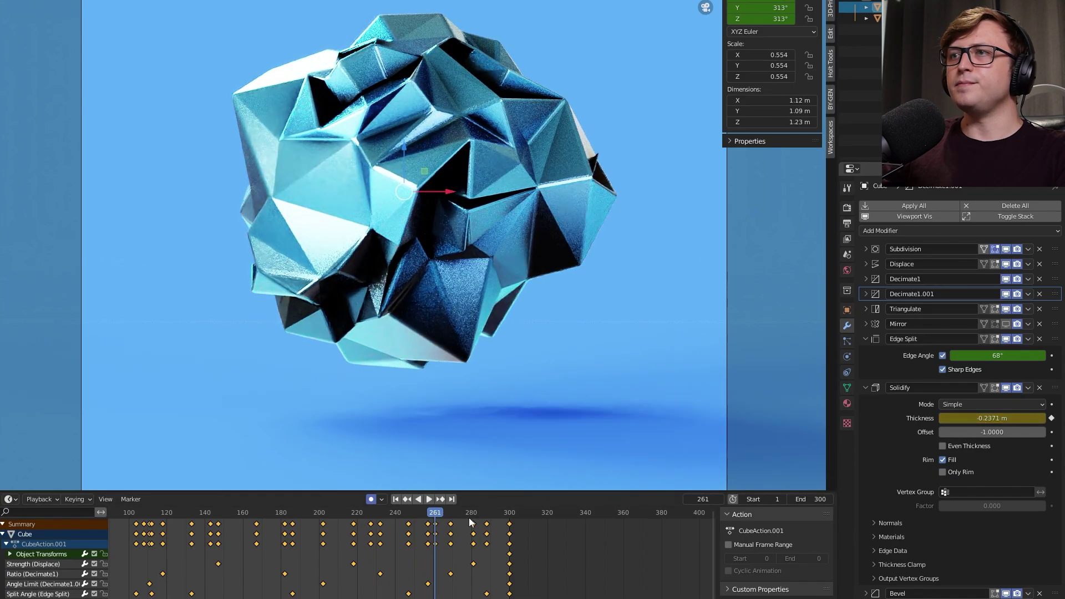
left_click_drag(437, 513, 488, 521)
Fit the whole keyframe range in the timeline and play the animation from frame 1.
scroll(487, 521, "down", 6)
scroll(333, 571, "down", 1)
middle_click_drag(274, 570, 324, 560)
scroll(435, 527, "up", 2)
key("shift+Left")
key("space")
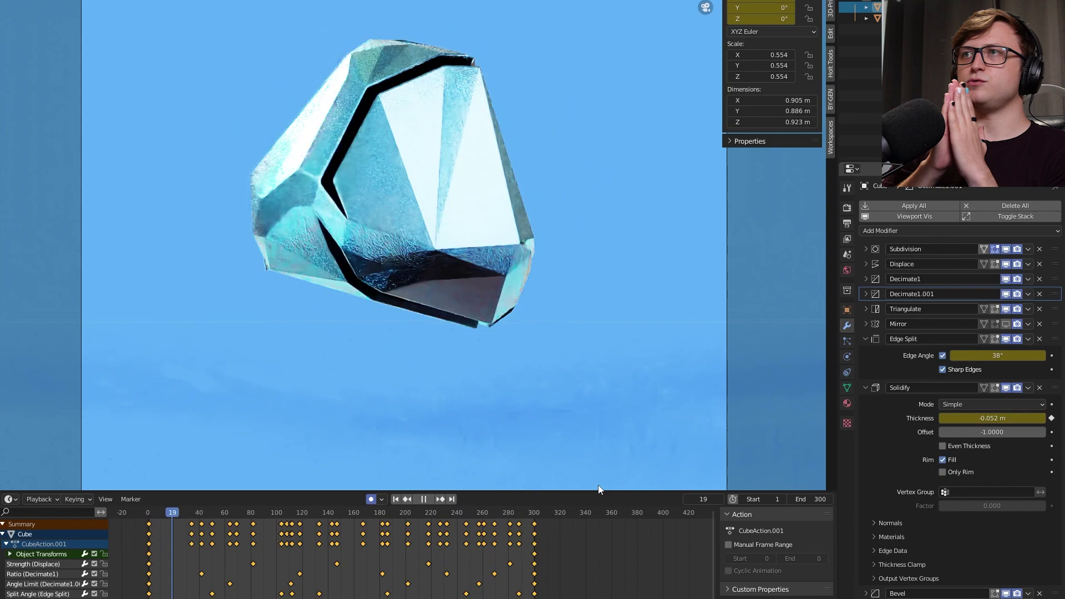
Set the Decimate1 Ratio to 0 on frame 1 with auto keying and play the animation.
left_click(396, 499)
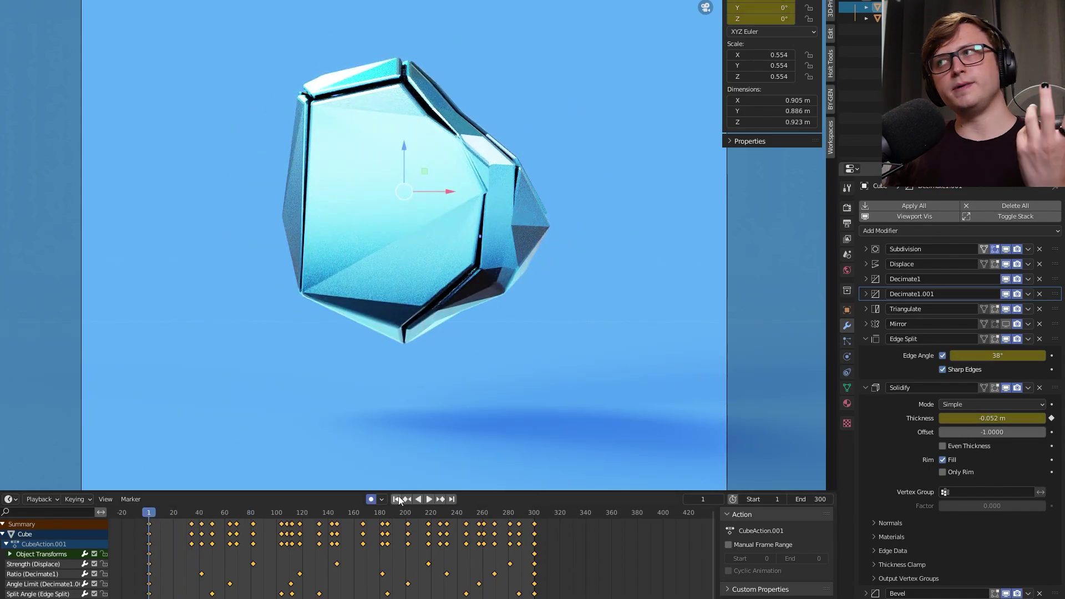
left_click(865, 279)
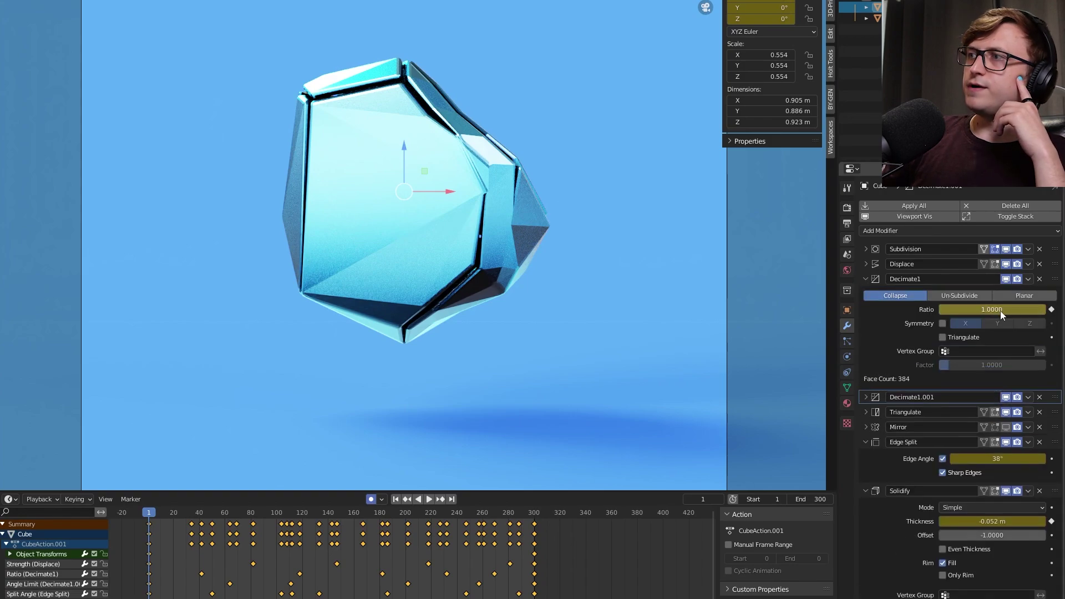
left_click_drag(1006, 310, 928, 310)
key("space")
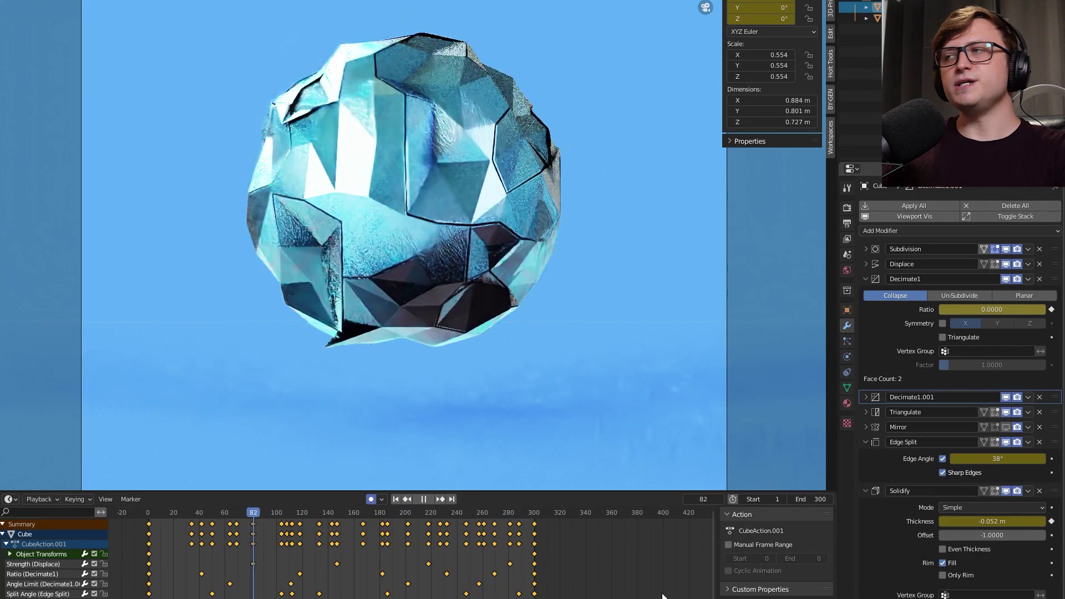
key("space")
Set the render output's file format to JPEG and review the other available formats.
left_click(847, 222)
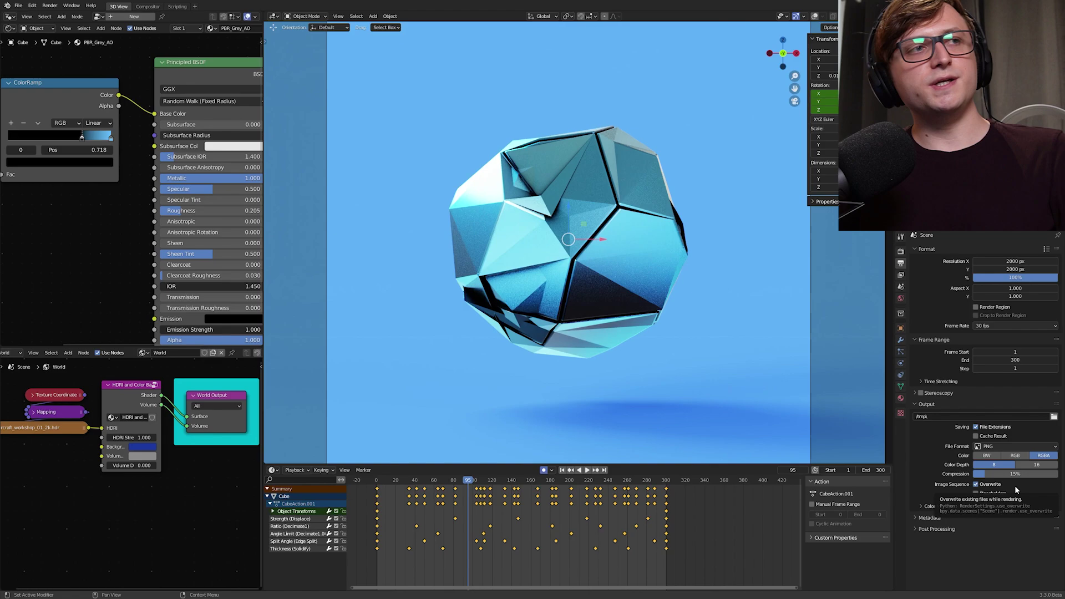
left_click(1007, 447)
left_click(929, 497)
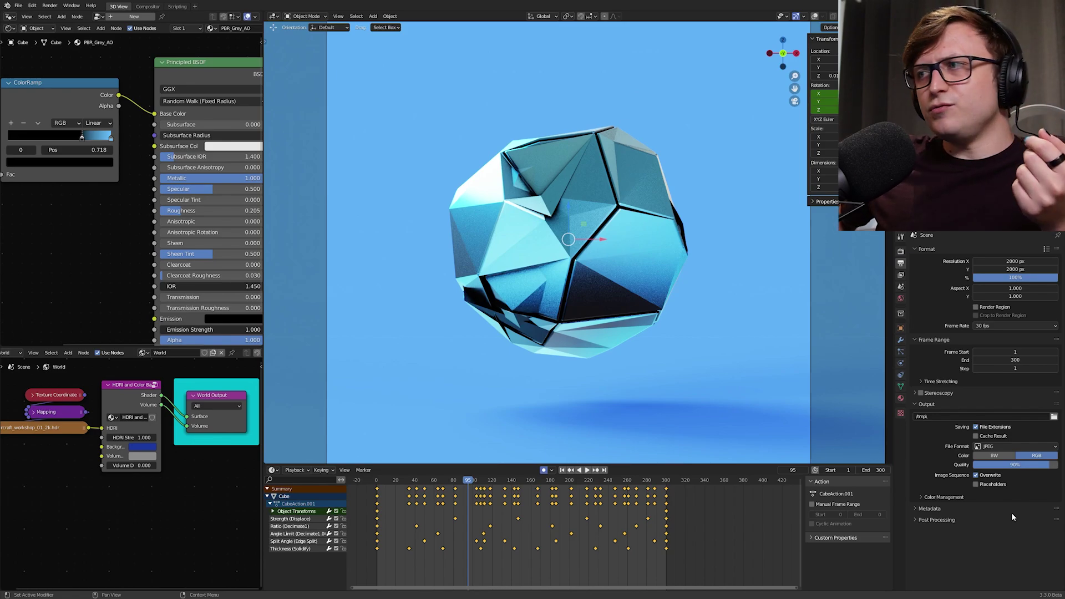
left_click(1033, 446)
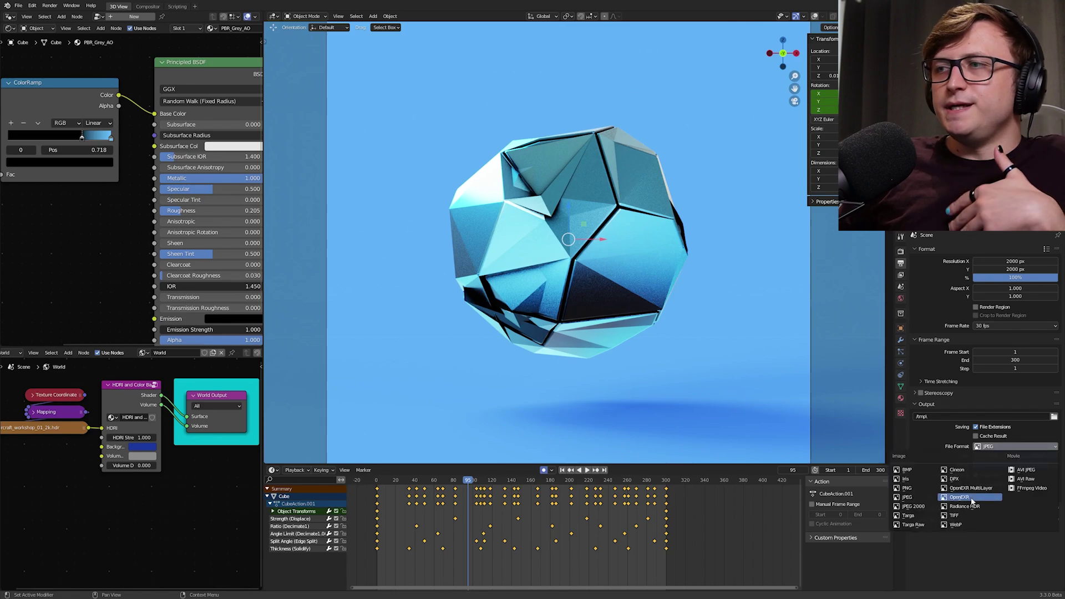
left_click(1006, 446)
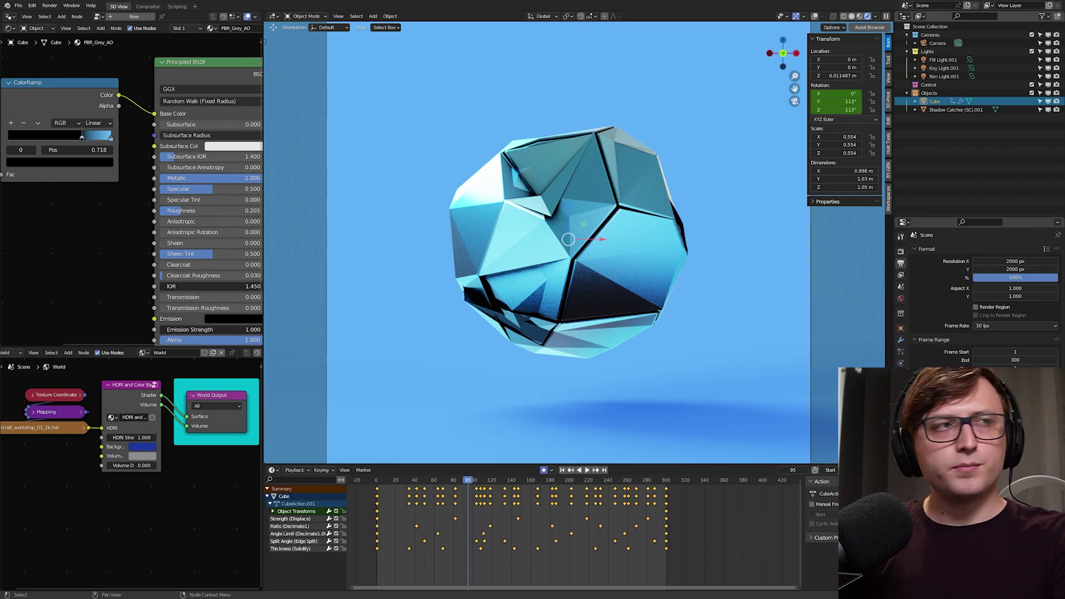
Show the compositing node tree full screen, with the Color Balance node moved clear and the Glare and Add nodes selected.
key("alt+Tab")
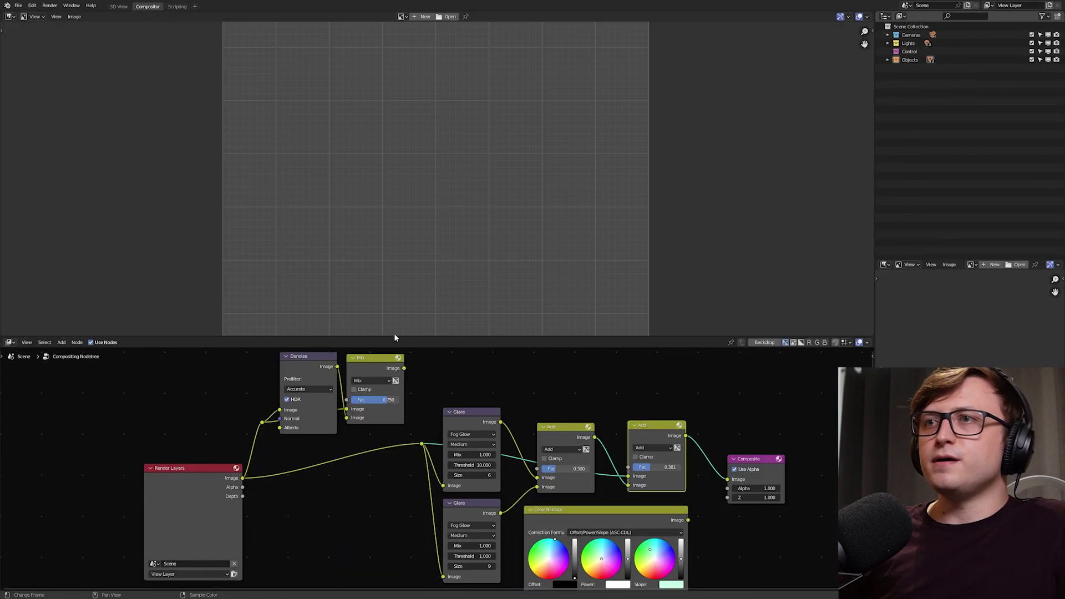
scroll(431, 475, "up", 2)
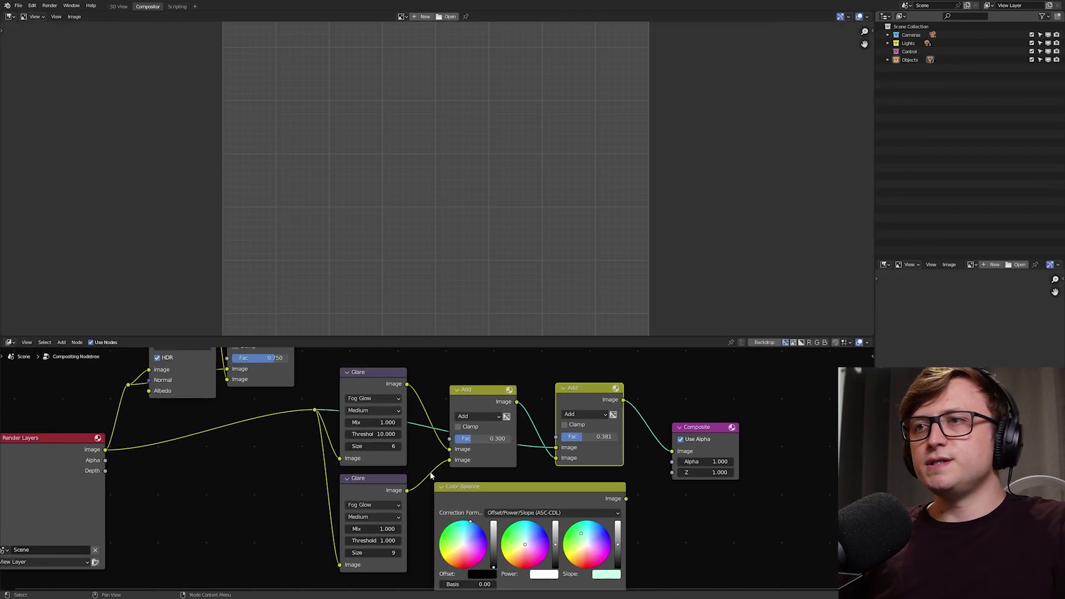
key("ctrl+z")
key("ctrl+z")
key("ctrl+z")
key("ctrl+space")
scroll(427, 472, "down", 3)
left_click_drag(410, 424, 696, 218)
key("r")
right_click(527, 396)
scroll(528, 395, "up", 4)
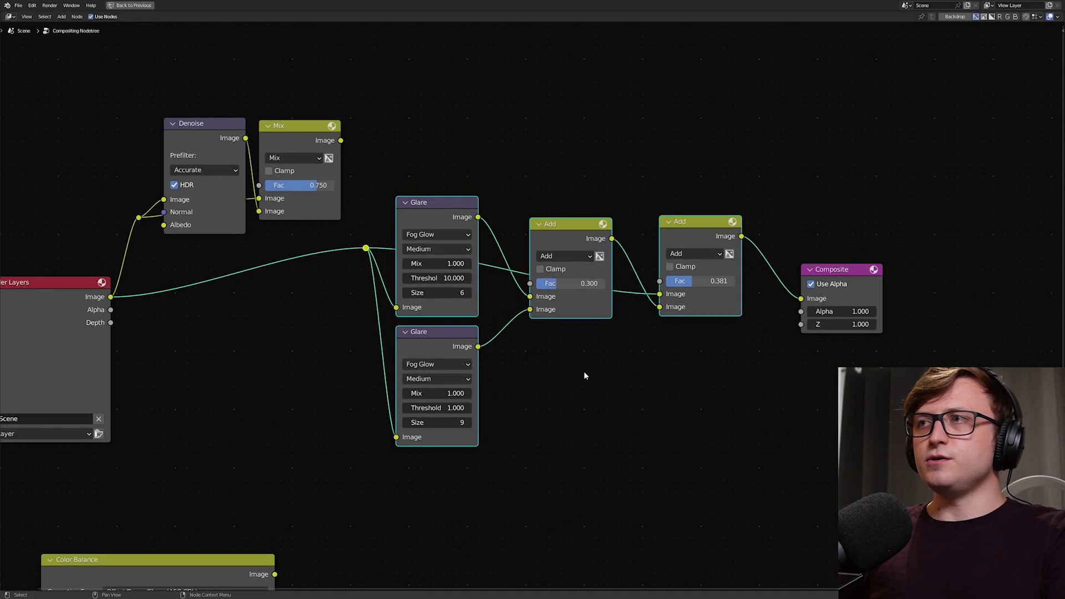
Reposition the Composite node slightly higher and move the Render Layers node closer to the Glare nodes.
left_click_drag(836, 273, 852, 253)
middle_click_drag(493, 367, 466, 375)
left_click_drag(50, 306, 192, 289)
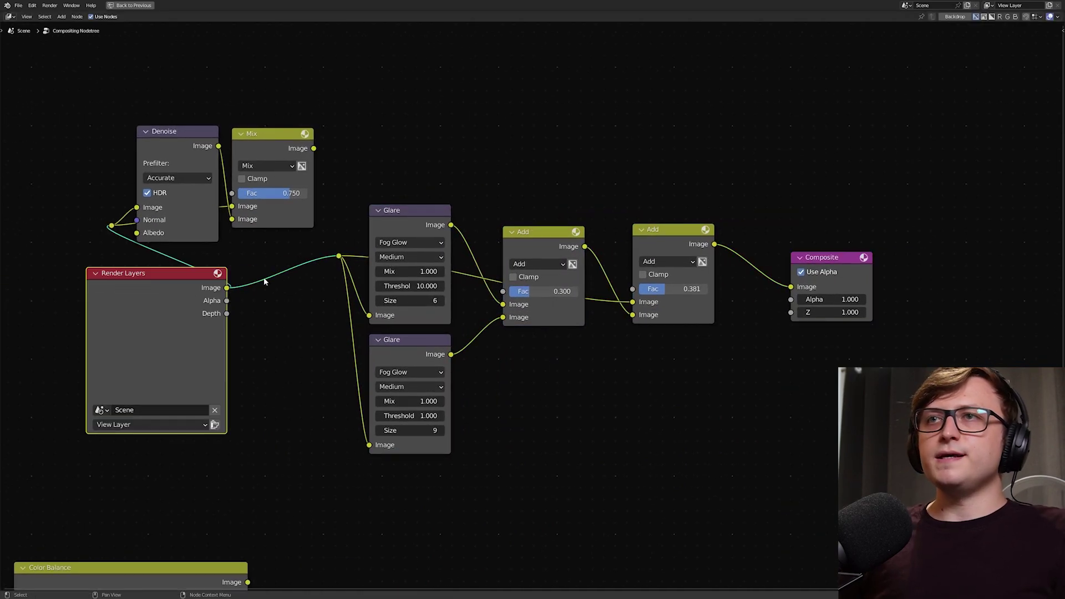
middle_click_drag(545, 318, 458, 326)
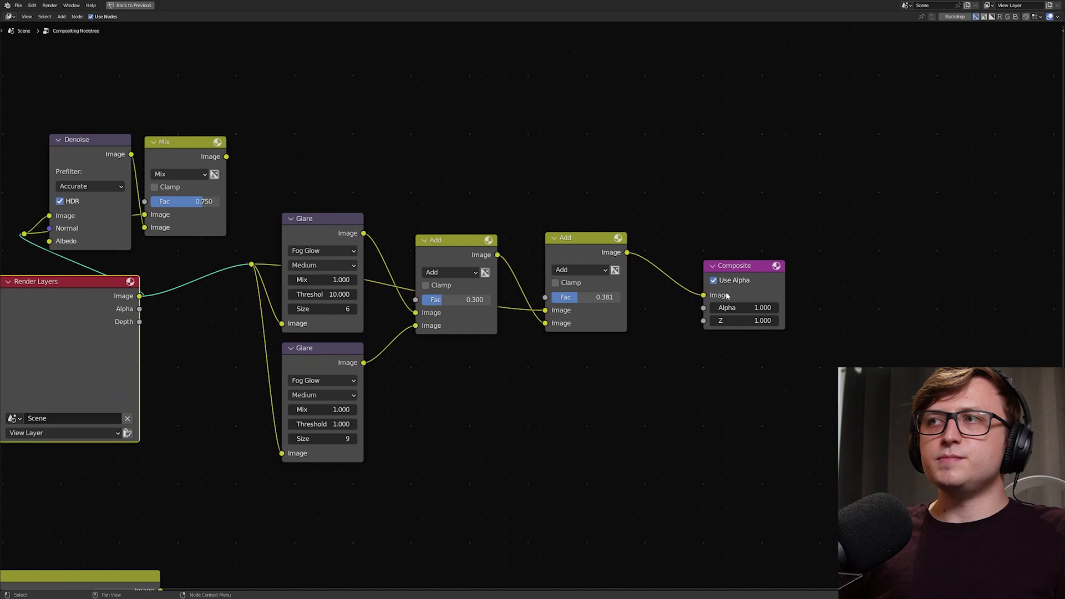
Select the Glare and Add nodes, and move the Color Balance node up towards the Render Layers node.
middle_click_drag(530, 375, 616, 391)
left_click_drag(729, 508, 341, 286)
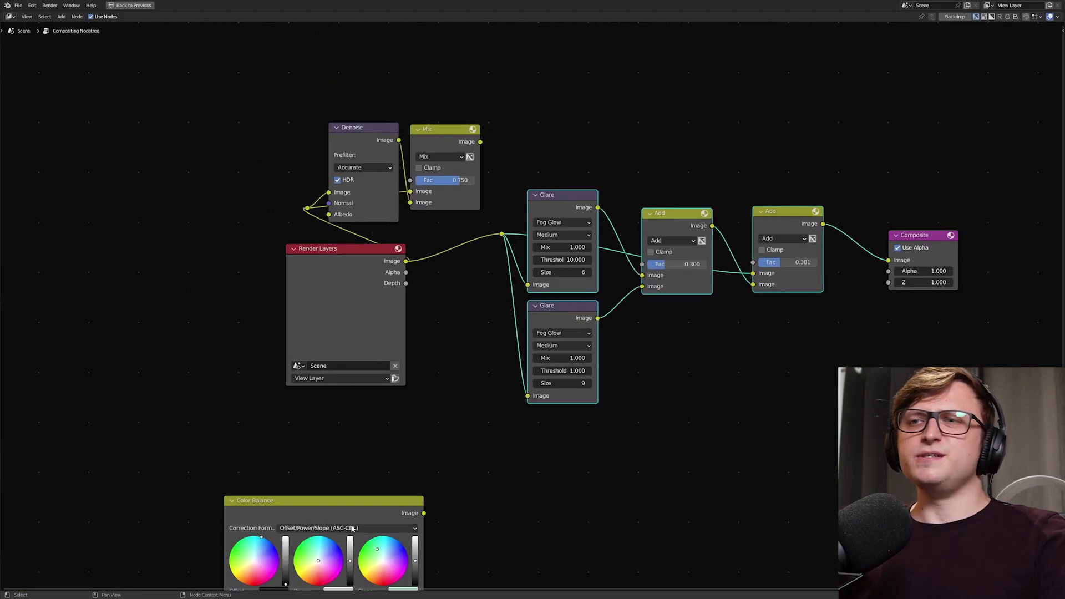
left_click_drag(353, 502, 344, 435)
middle_click_drag(450, 258, 503, 369)
left_click_drag(444, 345, 524, 222)
key("Escape")
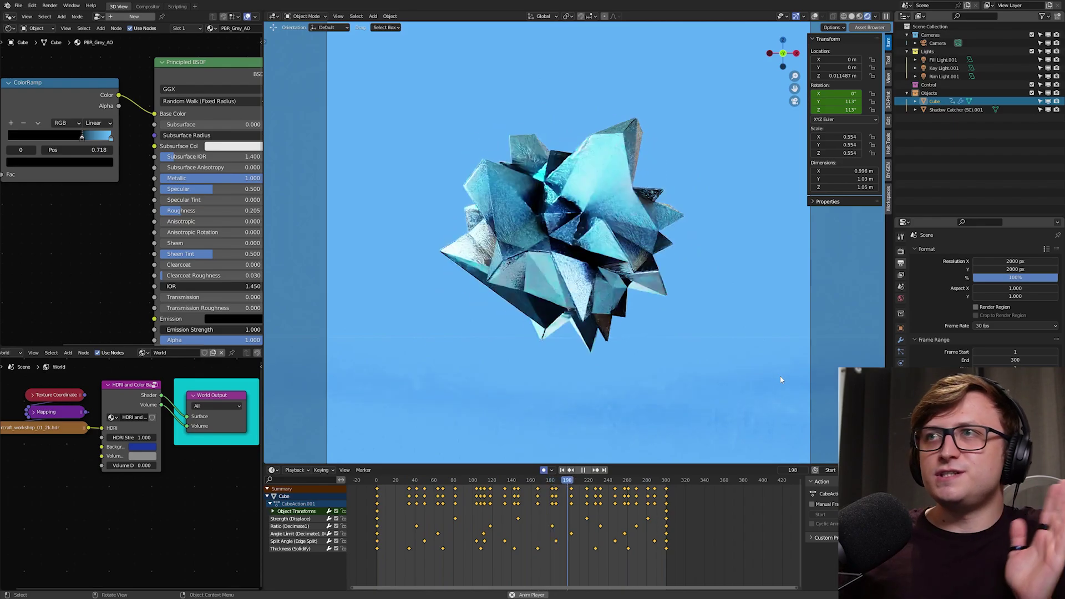
Look at the Official parametric templates among the BY-GEN mesh effects and collapse the Mesh Effects section.
left_click(888, 168)
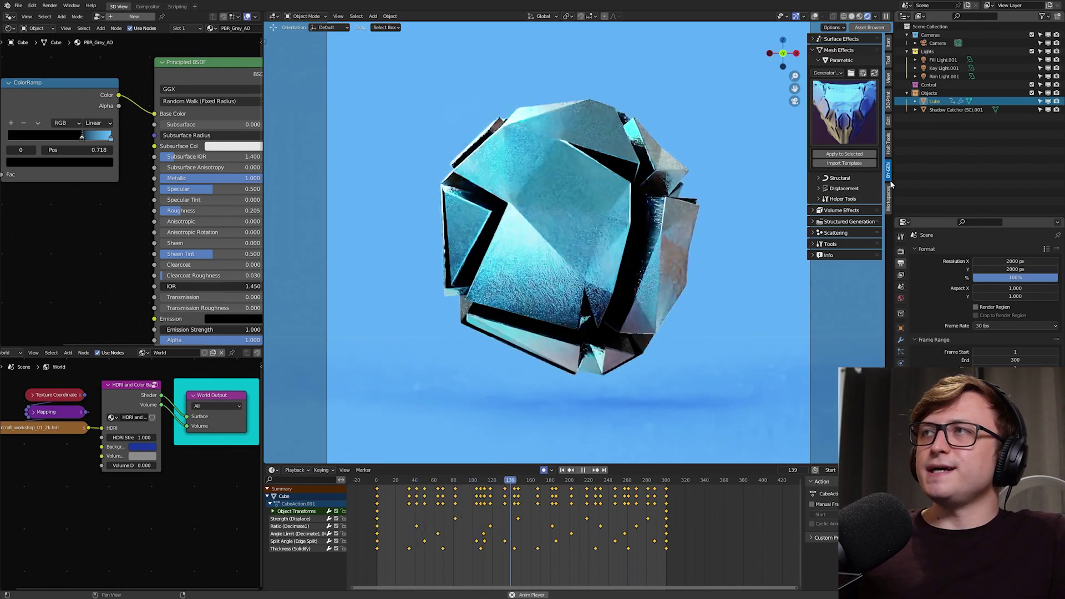
left_click(825, 73)
left_click(829, 92)
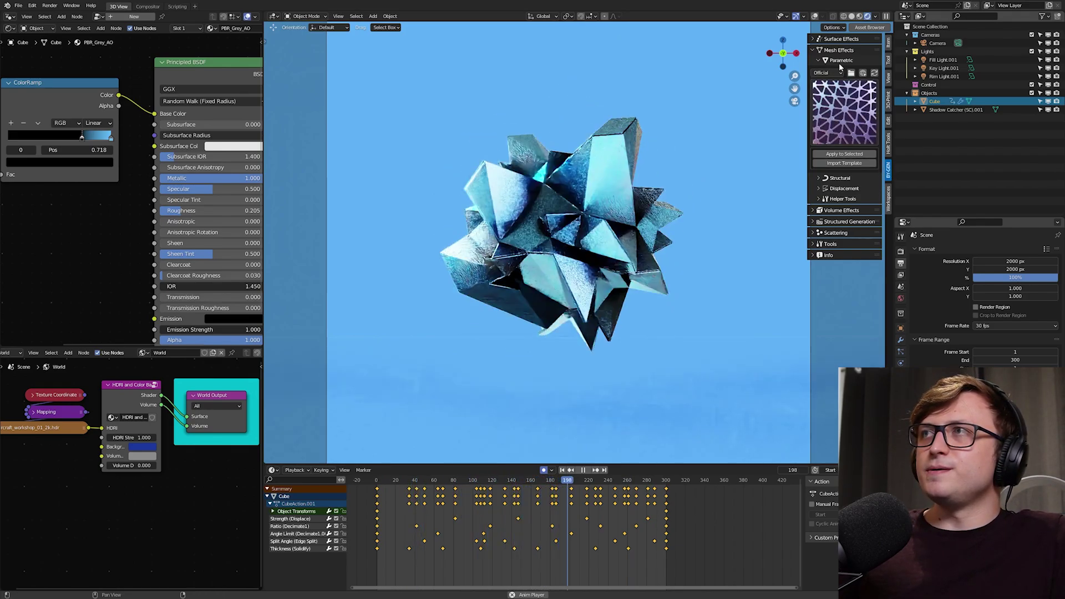
left_click(844, 114)
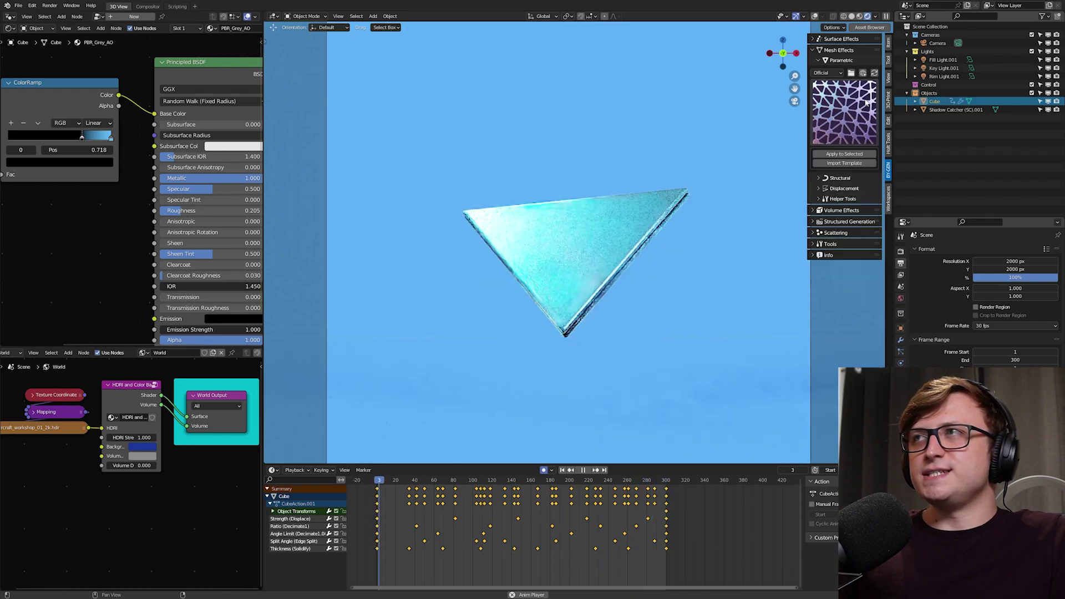
left_click(813, 50)
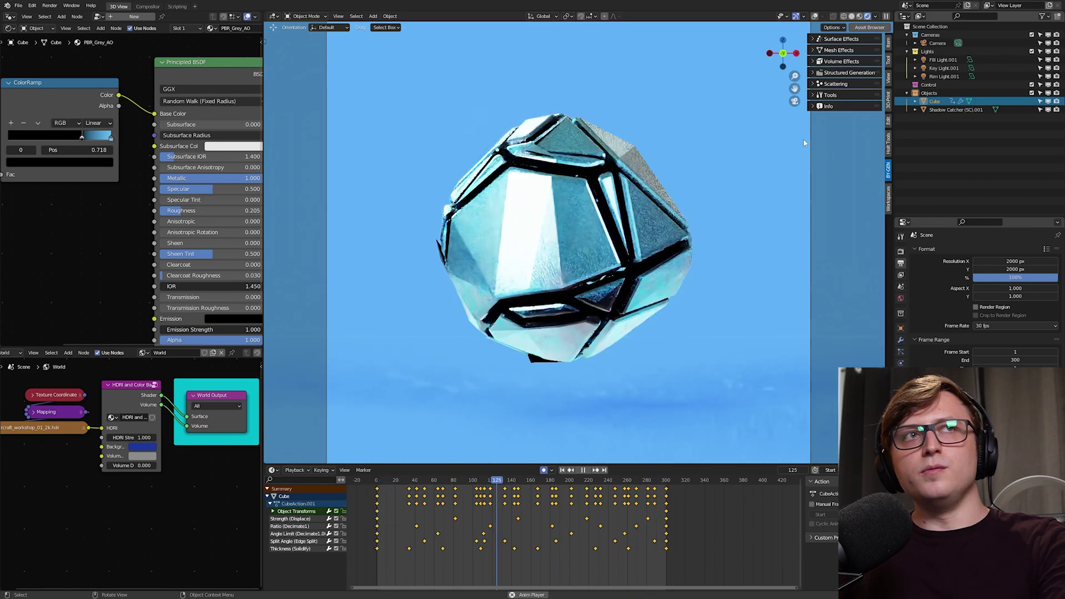